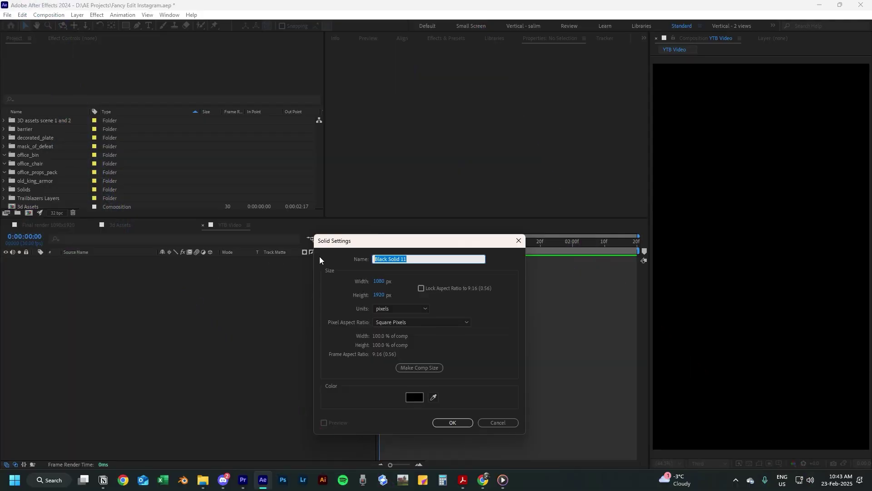
Step: Create a black solid named BG and apply the Gradient Ramp effect to it
type("BG")
left_click(451, 424)
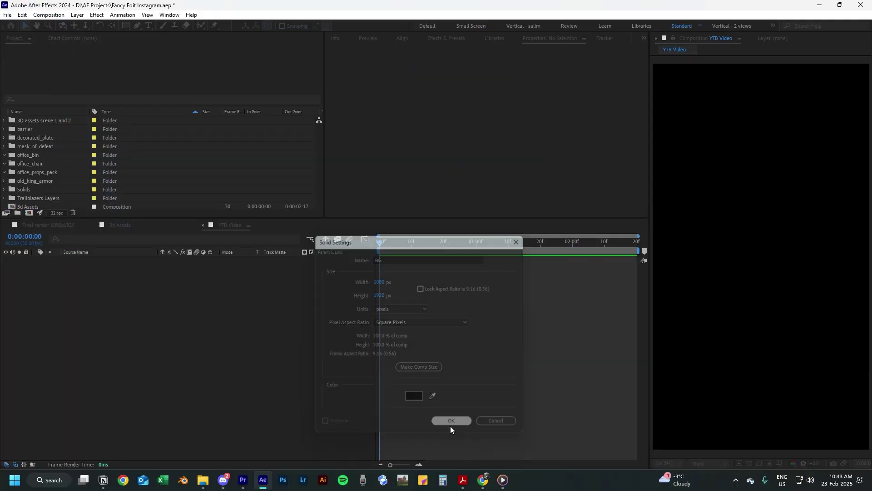
key("ctrl+space")
type("ramp")
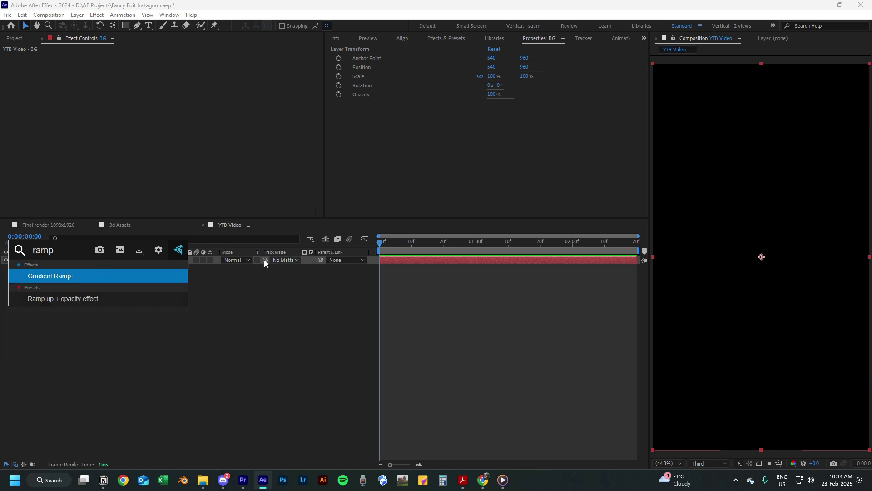
left_click(93, 276)
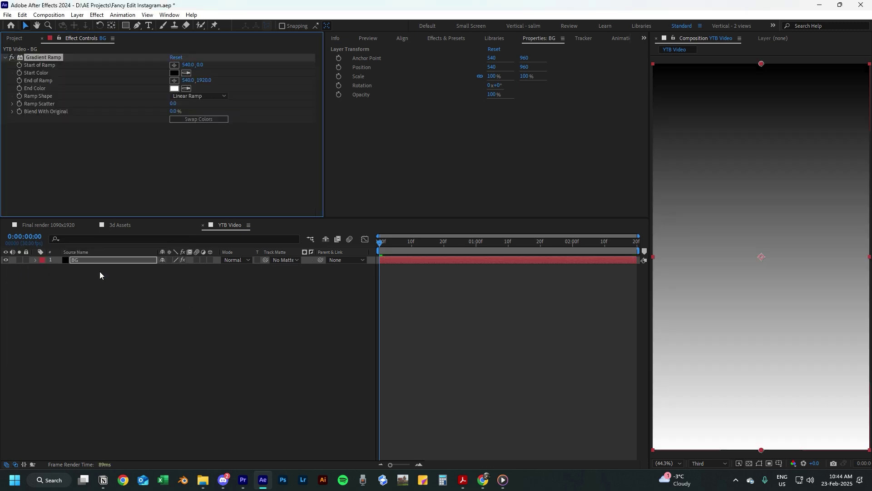
Step: Make the gradient a Radial Ramp starting at the frame centre, about 540, 960, and ending below the frame at about 532, 2692
left_click(217, 97)
left_click(208, 116)
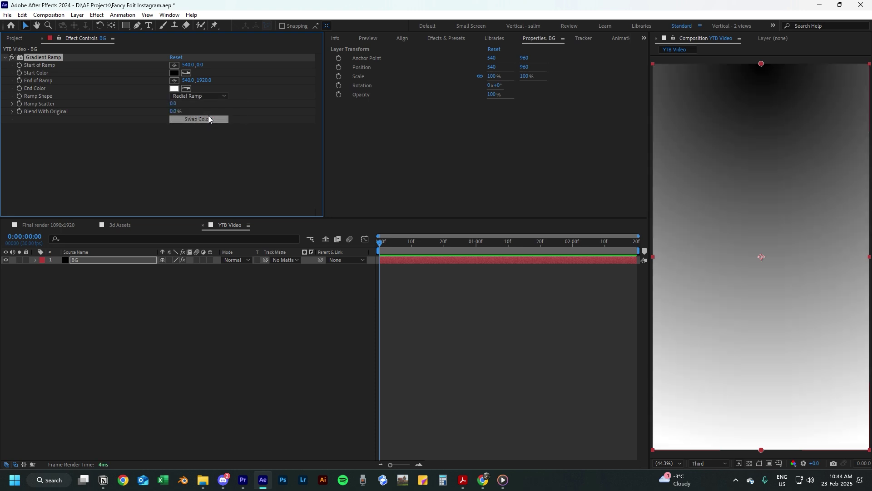
scroll(716, 239, "down", 2)
left_click_drag(761, 148, 761, 256)
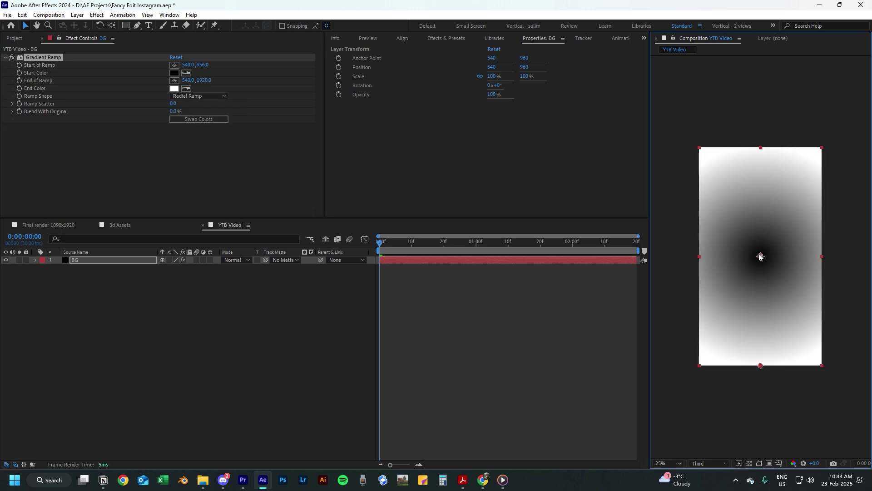
left_click_drag(761, 365, 758, 454)
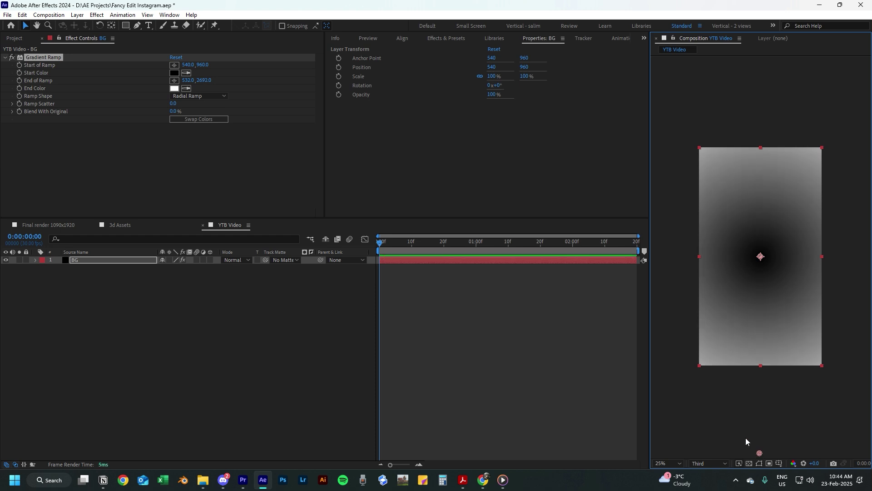
Step: Set the gradient's start color to a very dark blue and its end color to black (000000)
left_click(174, 73)
left_click(456, 315)
left_click_drag(442, 316, 444, 382)
key("Return")
left_click(175, 89)
left_click_drag(380, 316, 283, 410)
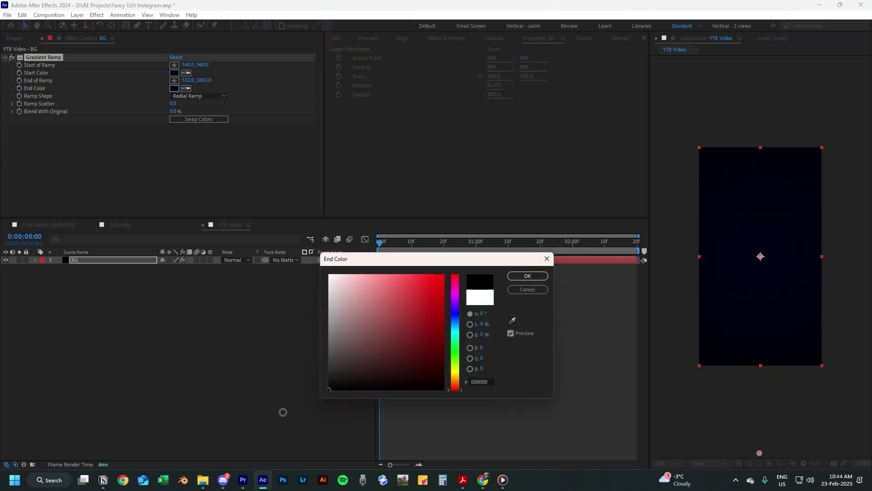
key("Return")
Step: Apply Venetian Blinds to the BG layer with 35% Transition Completion and a 30° direction
key("ctrl+space")
type("ven")
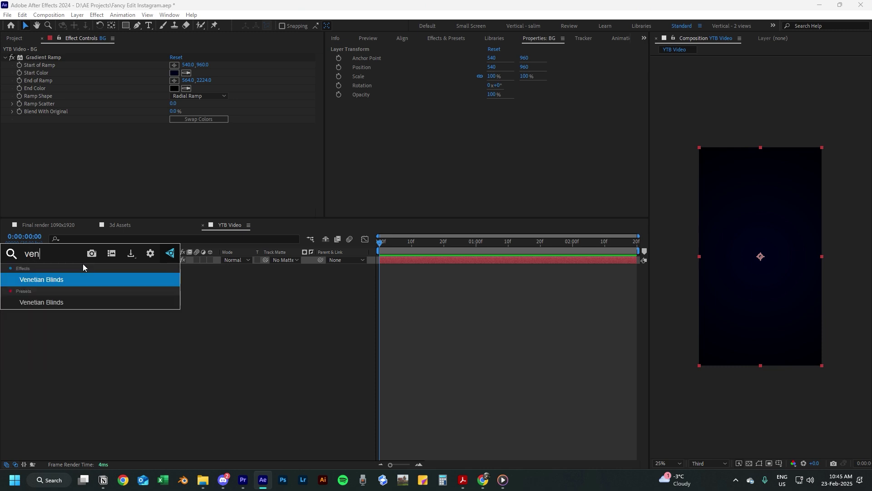
left_click(51, 280)
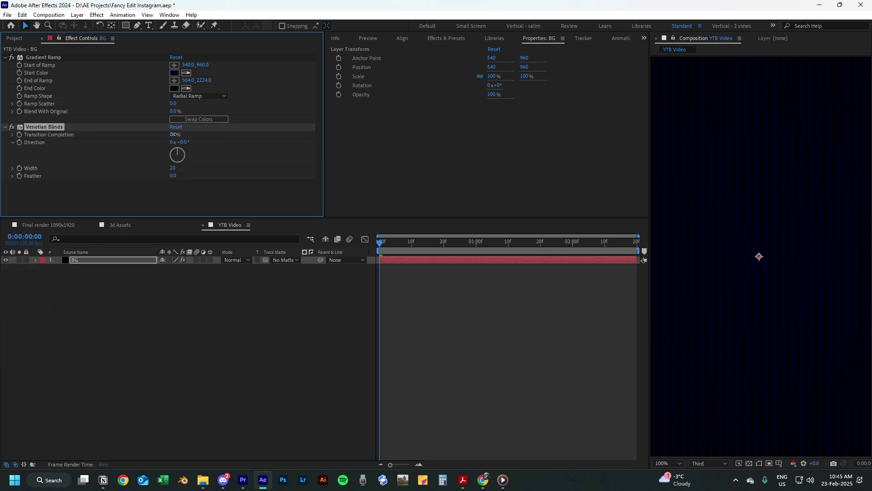
left_click_drag(173, 134, 183, 152)
left_click(185, 141)
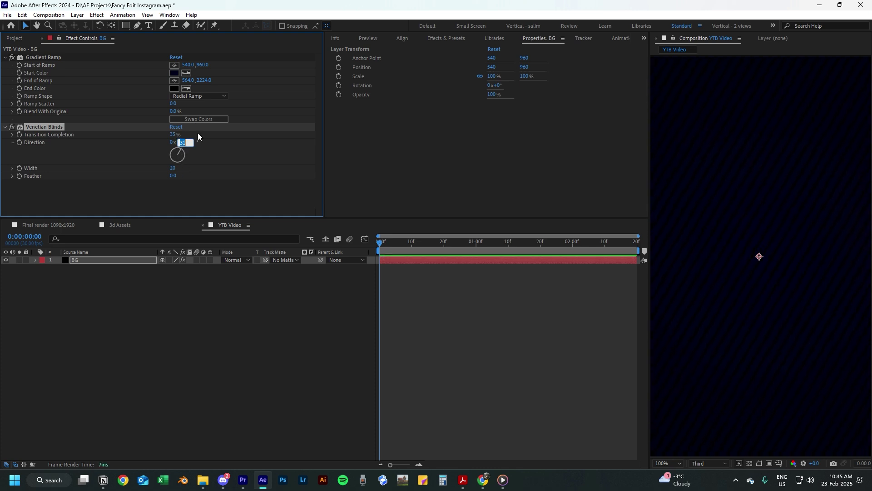
type("30")
left_click(296, 326)
Step: Create a black 1080 × 1920 px solid with the default name and place it beneath the BG layer
key("ctrl+y")
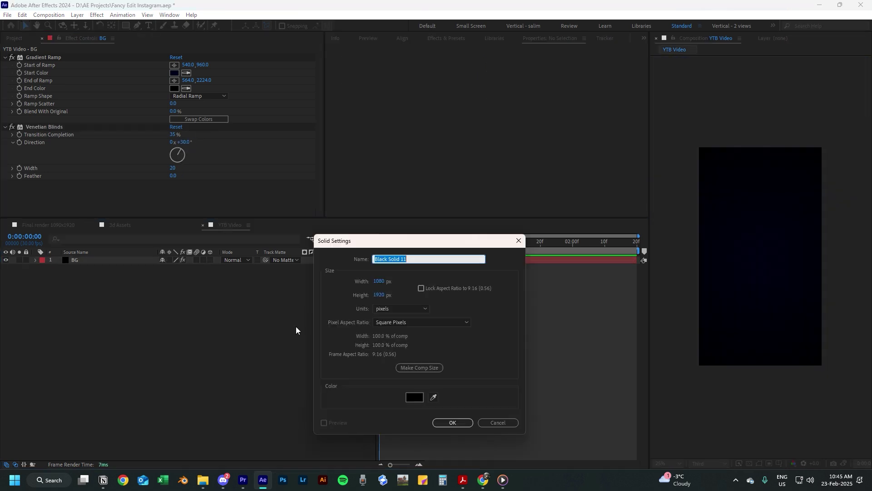
left_click(453, 422)
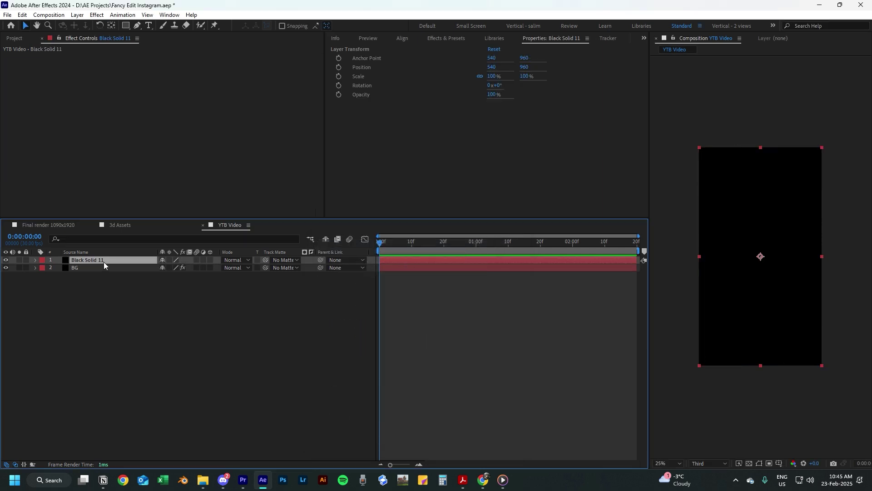
left_click(390, 249)
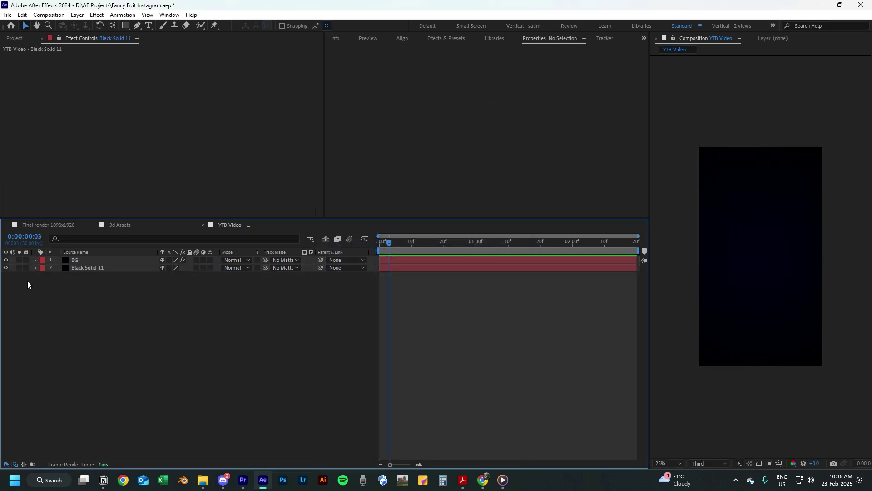
Step: Hide the black solid and turn on the transparency grid to inspect the gaps between the BG layer's diagonal stripes
left_click(6, 268)
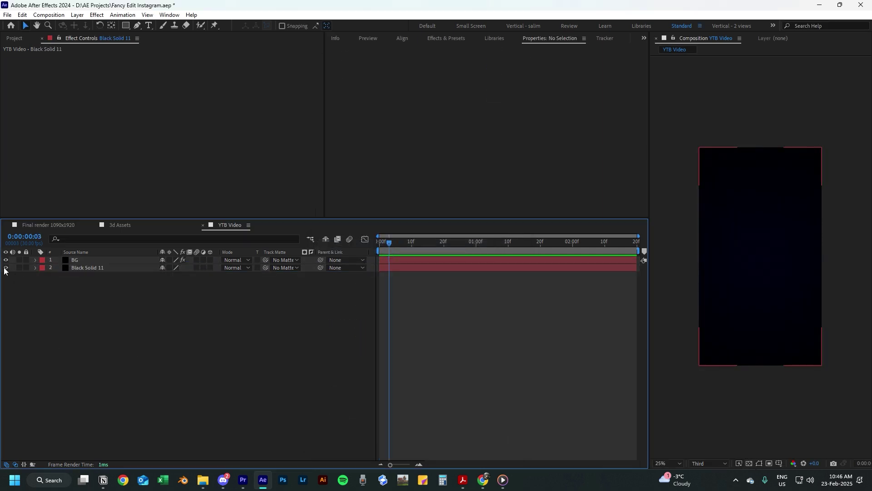
left_click(750, 463)
scroll(724, 317, "up", 4)
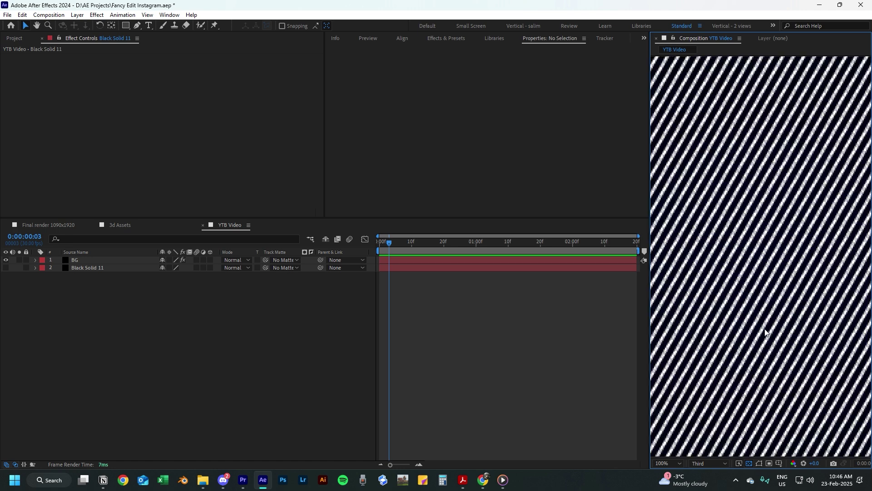
scroll(763, 327, "up", 2)
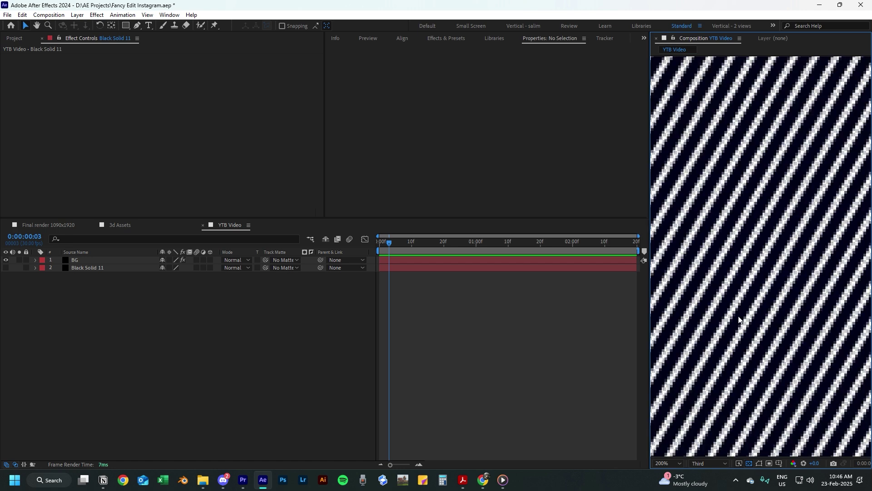
scroll(739, 319, "down", 6)
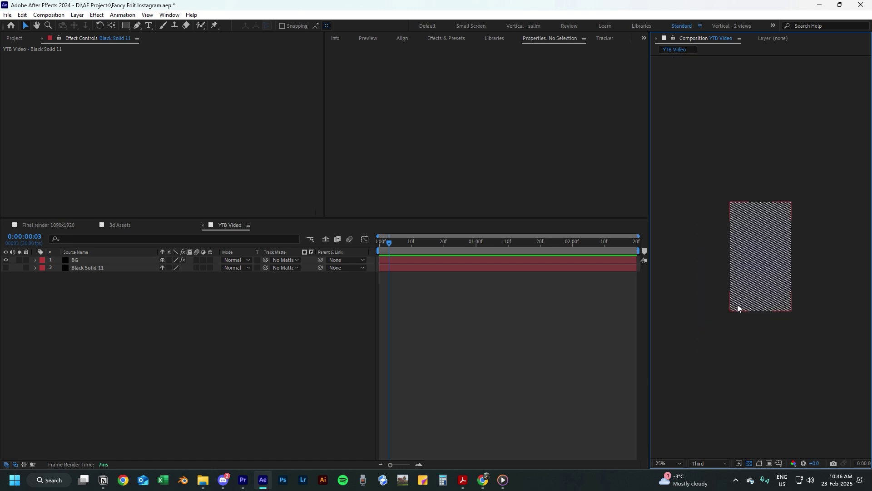
Step: Pre-compose the BG layer and the black solid into a composition named Background
left_click_drag(84, 285, 77, 262)
right_click(77, 263)
left_click(127, 408)
type("Background")
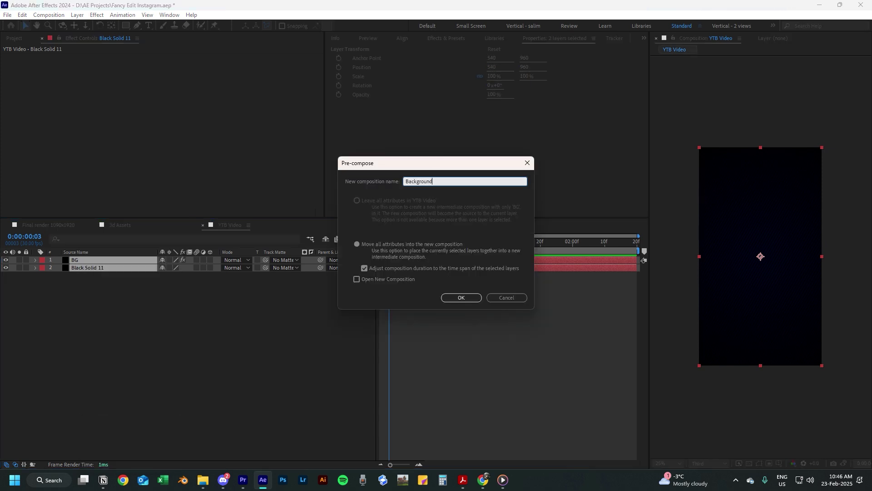
left_click(460, 297)
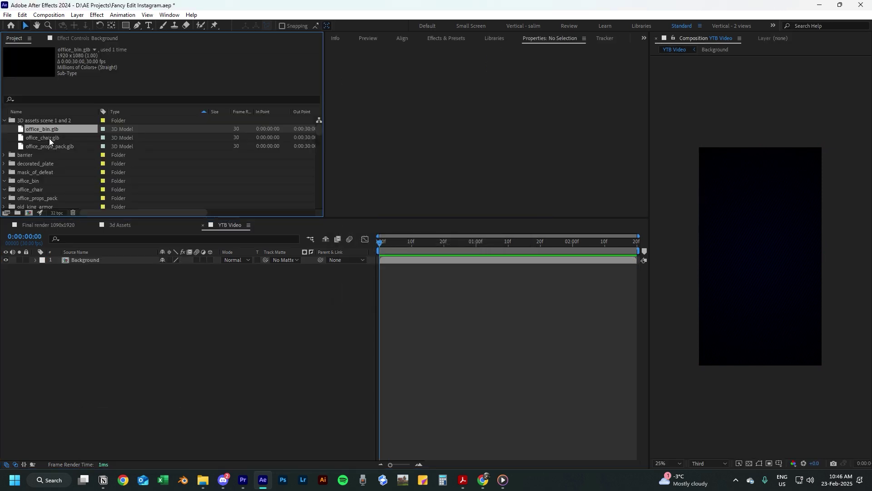
Step: Add the office_bin.glb, office_chair.glb and office_props_pack.glb models to the YTB Video composition
left_click(51, 144, "shift")
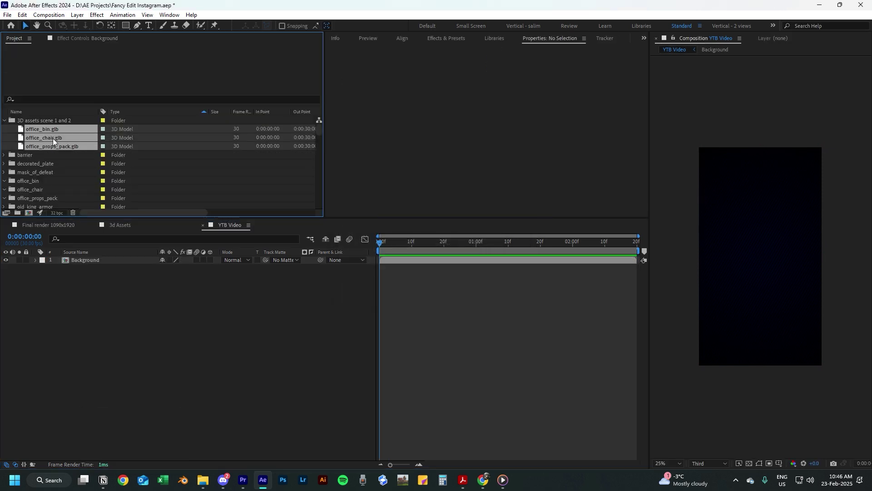
left_click_drag(52, 138, 86, 272)
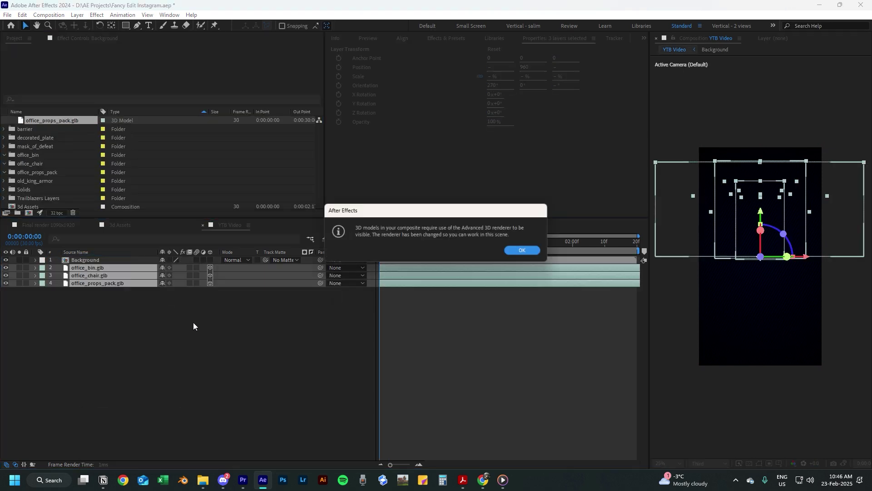
left_click(523, 251)
Step: Choose Advanced 3D as the 3D renderer in the YTB Video composition's settings
right_click(246, 327)
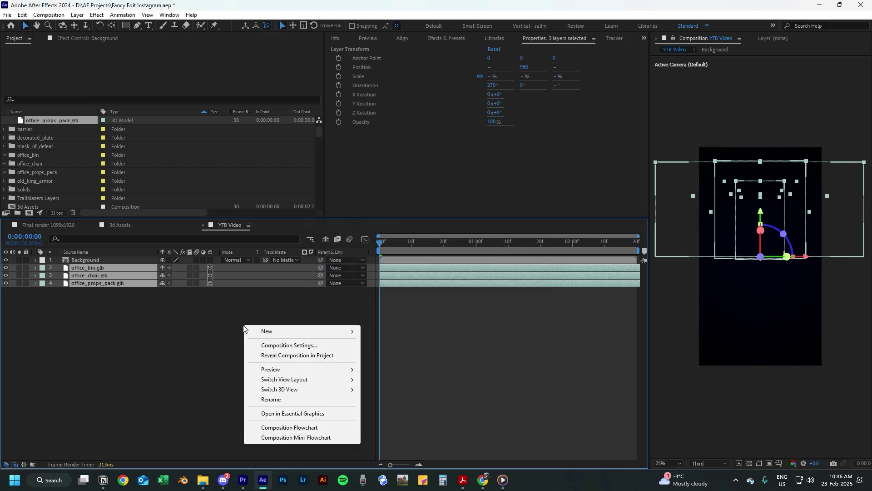
left_click(288, 346)
left_click(358, 134)
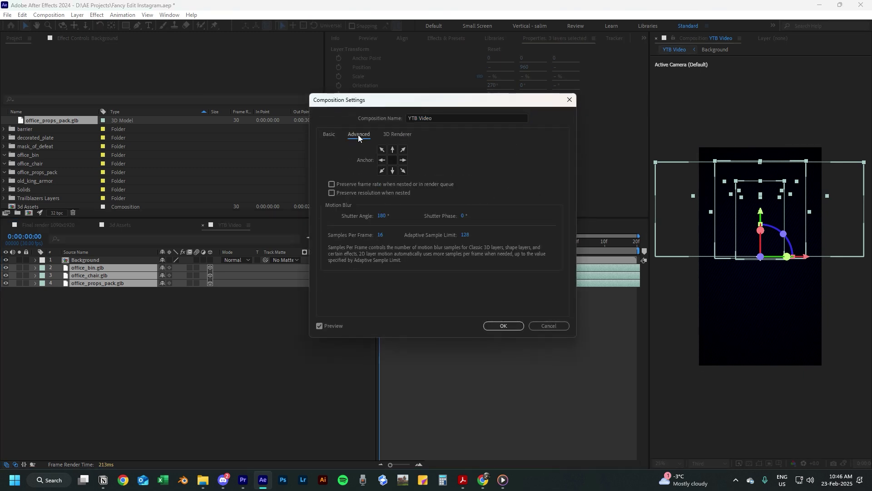
left_click(401, 133)
left_click(406, 175)
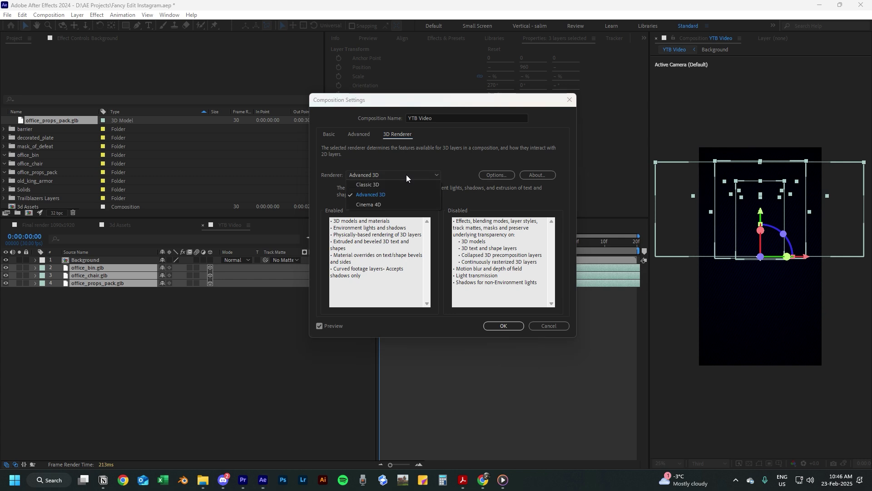
left_click(386, 194)
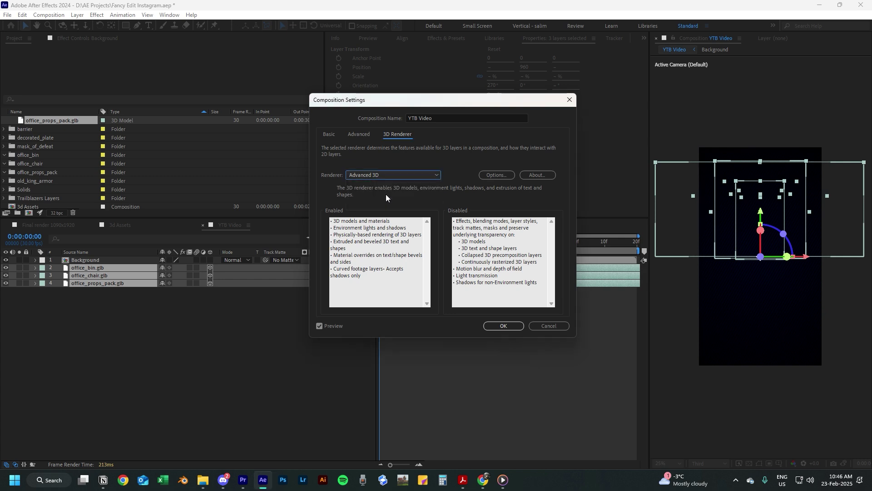
left_click(507, 326)
Step: Move office_props_pack.glb to the top of the layer stack and Background to the bottom, leaving the props pack as the only visible model
left_click_drag(94, 276, 95, 258)
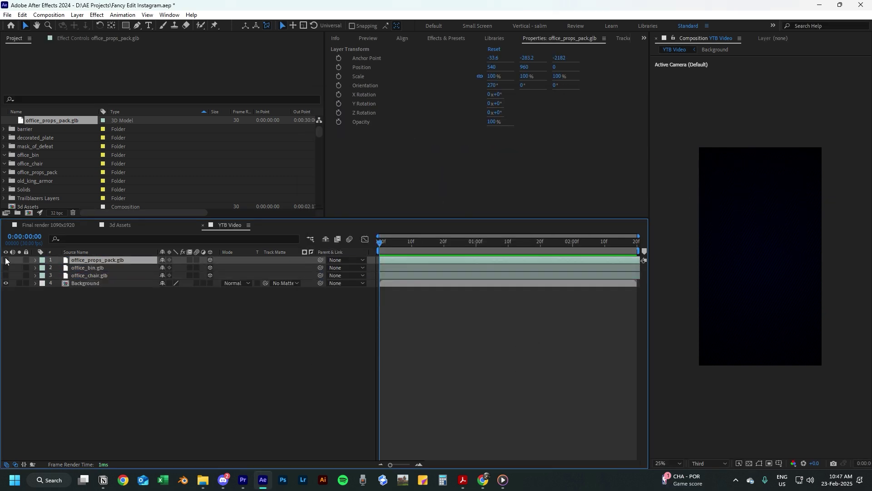
left_click(6, 259)
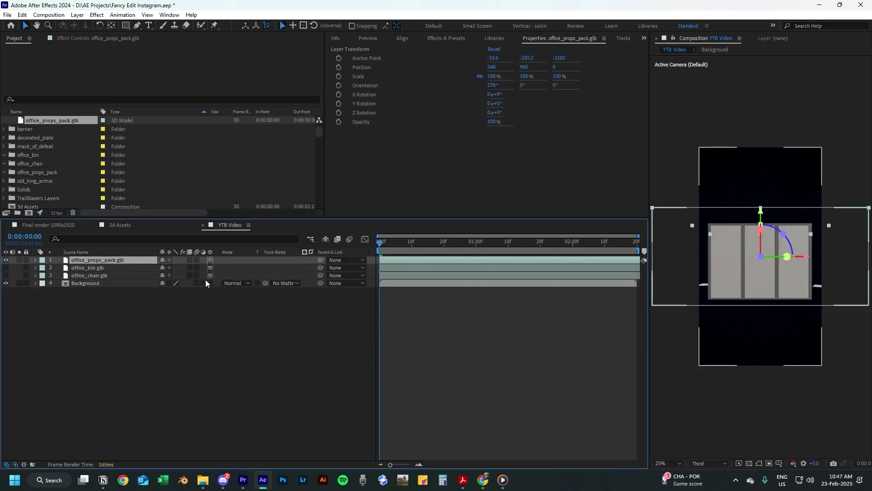
Step: Rotate the office props model to an angled front view and position it at about 543, 909, 1427
scroll(773, 279, "up", 3)
key("w")
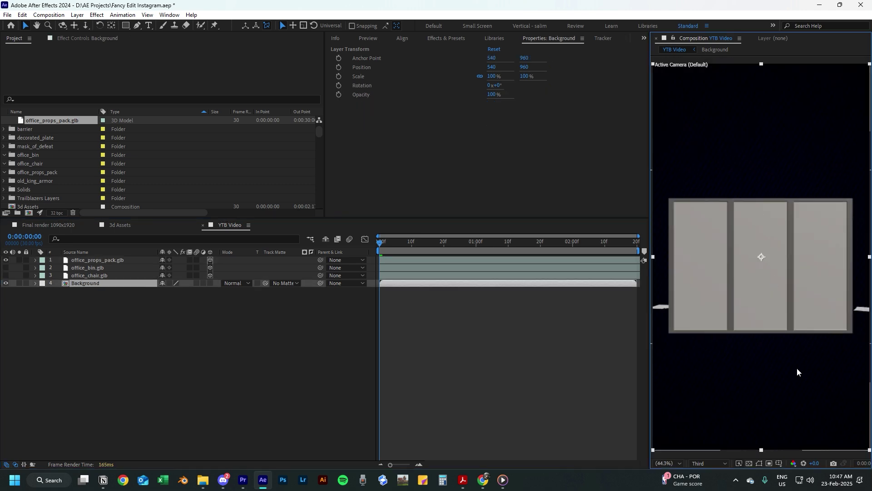
left_click_drag(797, 367, 767, 287)
key("p")
left_click_drag(192, 267, 256, 267)
left_click_drag(769, 289, 769, 283)
Step: Create a one-node camera using the 50mm preset
right_click(158, 328)
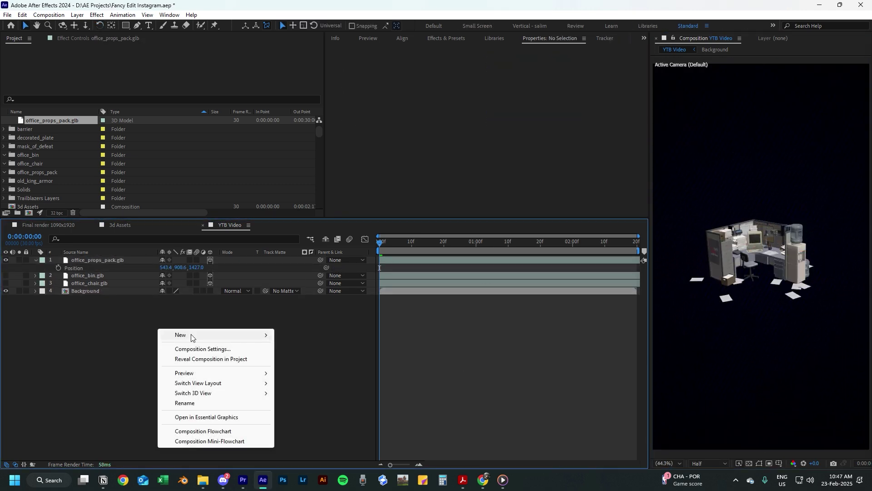
mouse_move(193, 339)
left_click(319, 383)
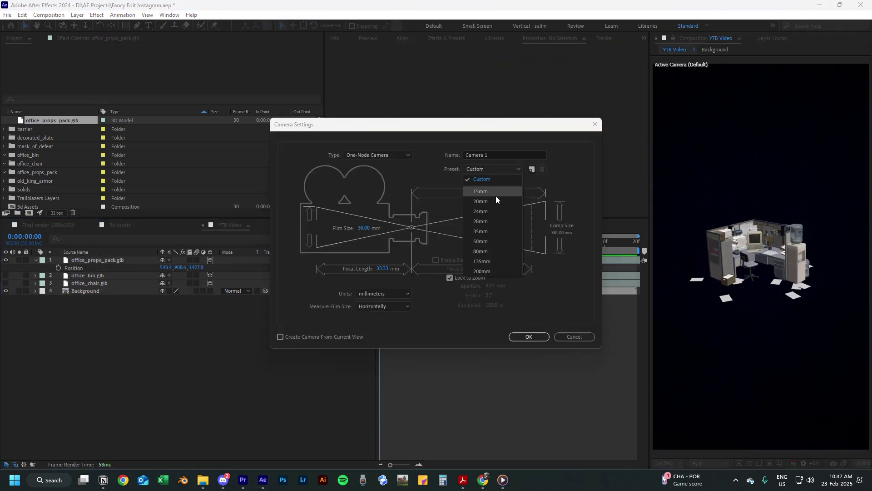
left_click(489, 240)
left_click(523, 339)
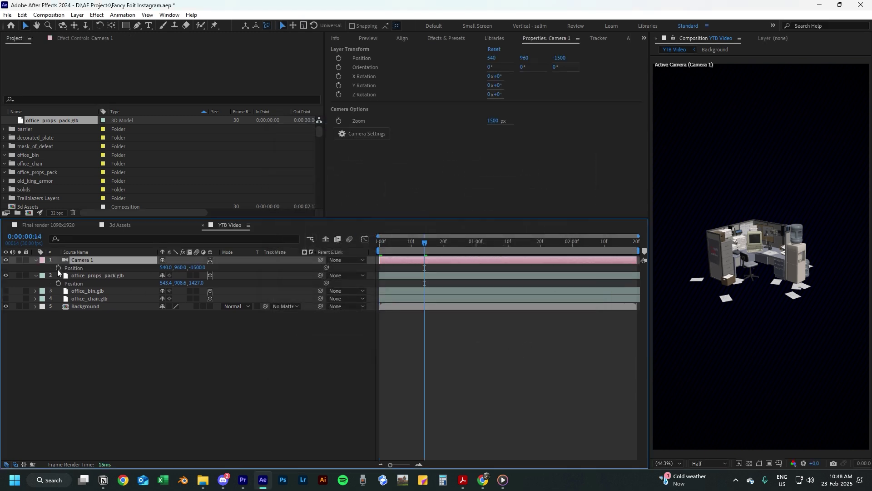
Step: Keyframe the camera's position at frame 14, and set its Z position to -4000 at frame 0
left_click(58, 268)
left_click_drag(422, 241, 370, 251)
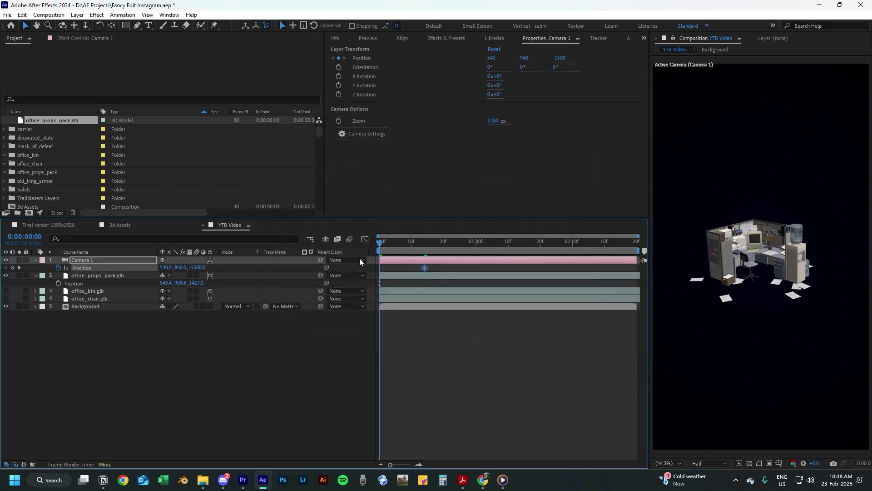
left_click_drag(198, 268, 1, 276)
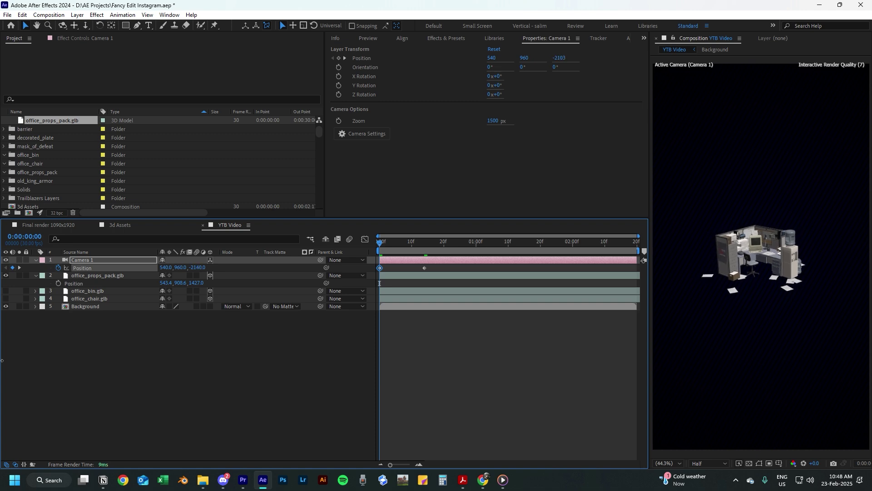
left_click(198, 268)
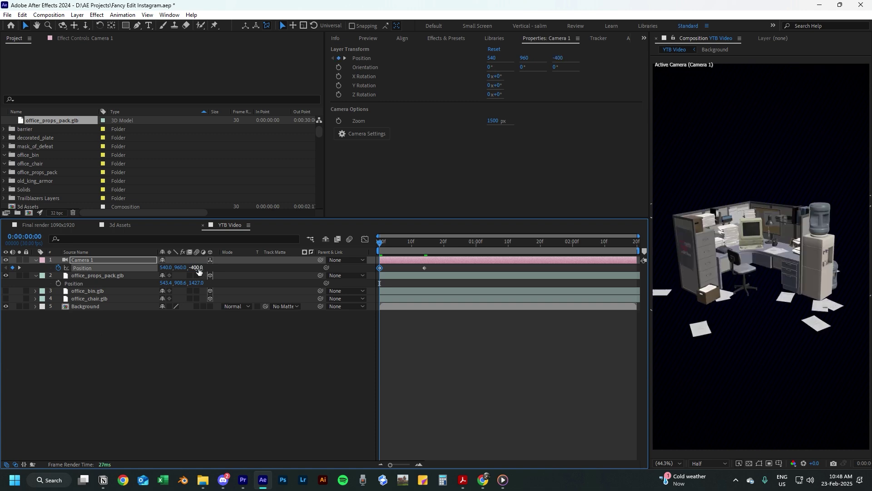
left_click(198, 268)
Step: Show office_bin.glb and place it in front of and below the office props, rotated upright and scaled down to 55%
left_click(87, 291)
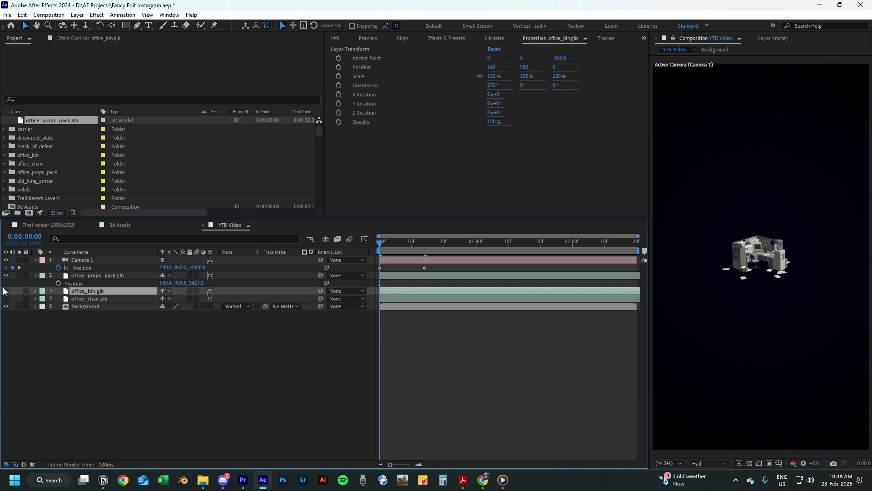
left_click(6, 291)
left_click_drag(755, 277, 677, 382)
key("w")
key("v")
key("s")
left_click_drag(173, 299, 153, 299)
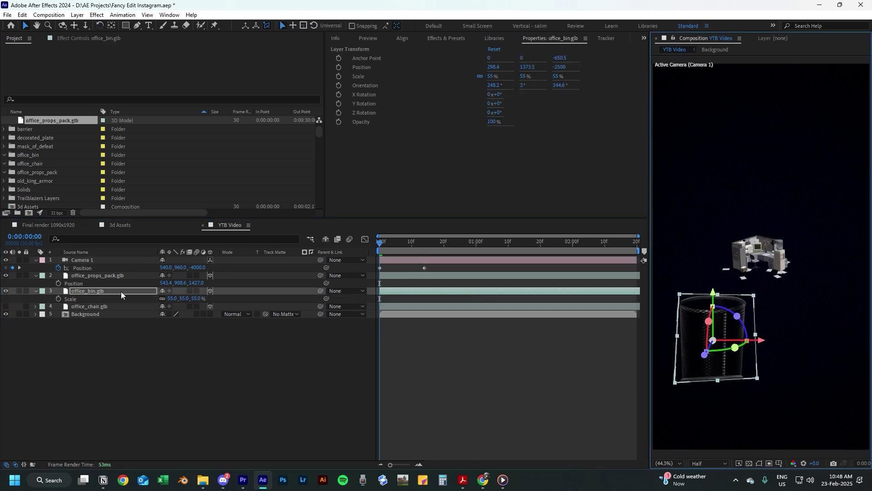
left_click_drag(717, 346, 703, 354)
left_click(703, 415)
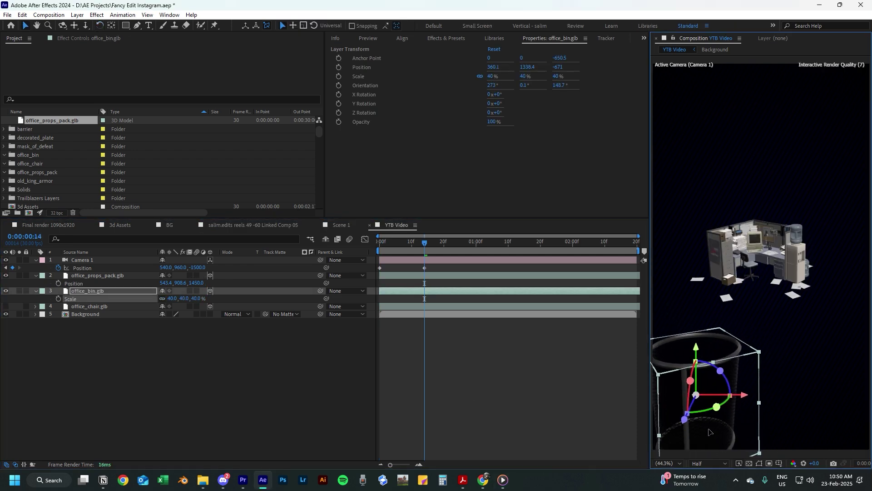
Step: In the Background composition, set the BG layer's Gradient Ramp start color to a brighter dark blue
left_click(92, 313)
double_click(91, 313)
left_click(80, 261)
left_click(82, 38)
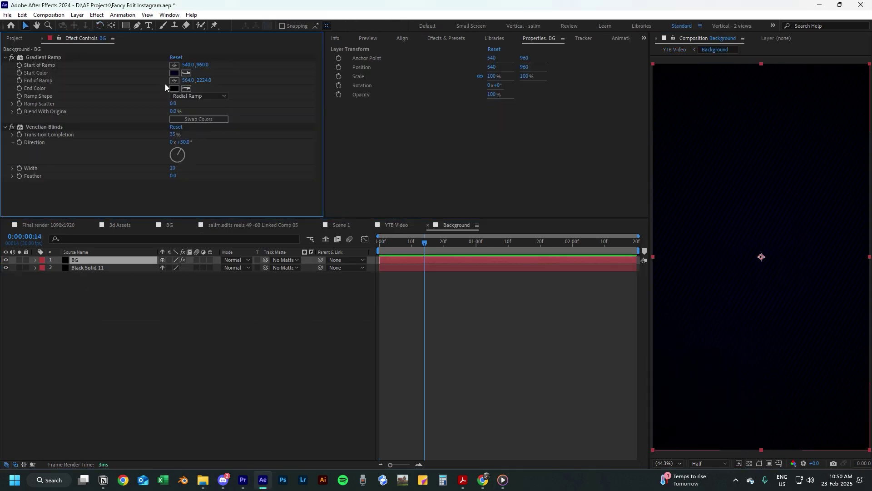
left_click_drag(440, 374, 449, 365)
left_click(527, 277)
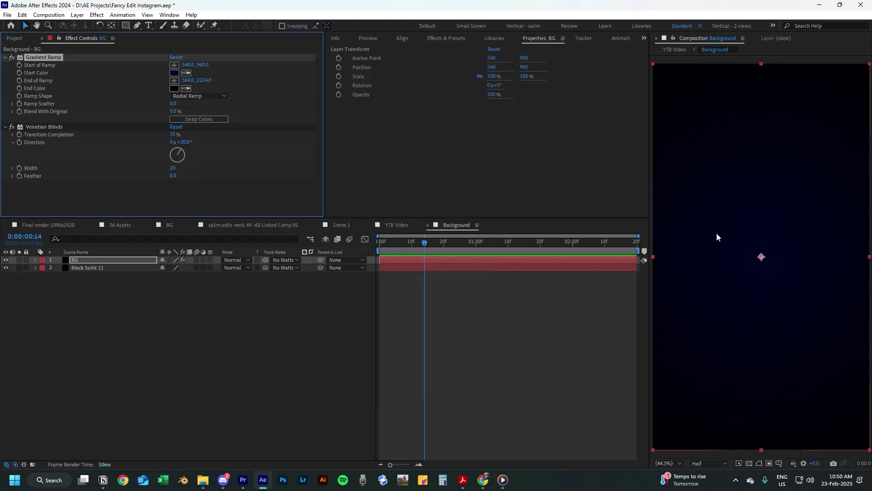
Step: Move the end point of BG's Gradient Ramp up to about 588, 2048
scroll(718, 236, "down", 2)
left_click_drag(764, 391, 766, 380)
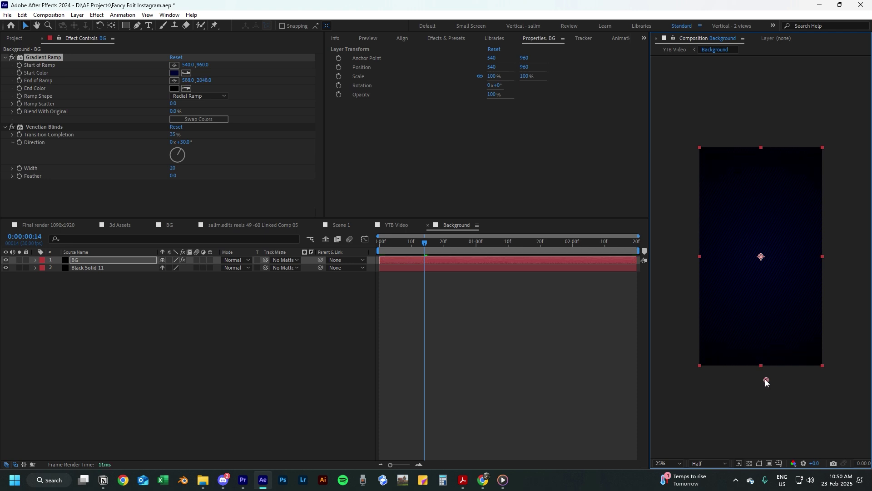
left_click(308, 289)
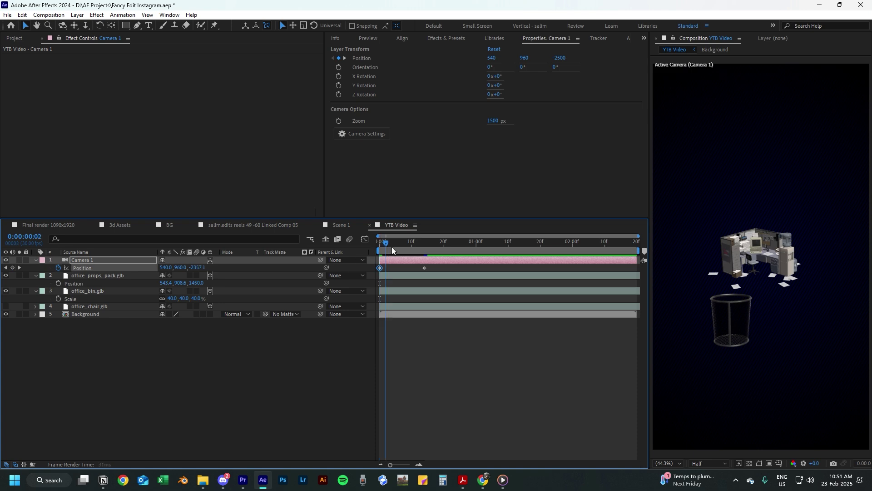
Step: Move the camera's second position keyframe to frame 23 and tilt the office bin to an orientation of about 259°, 349°, 176°
left_click_drag(393, 250, 454, 268)
left_click_drag(425, 248, 455, 248)
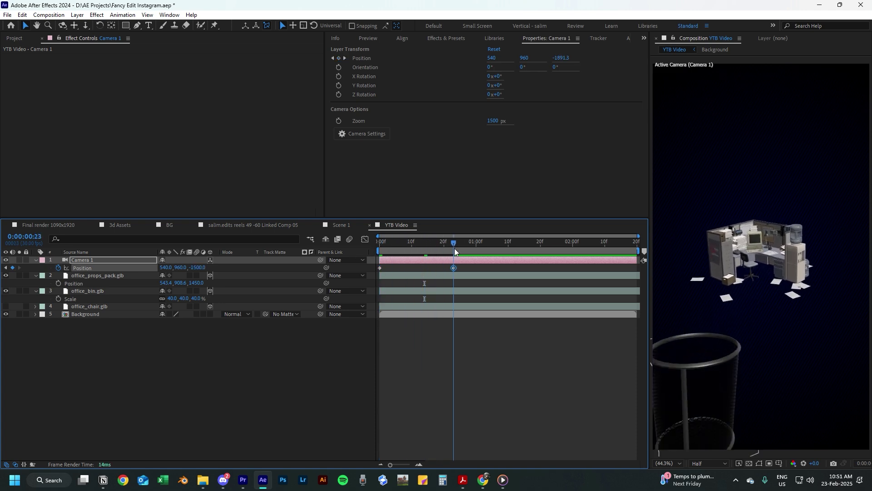
left_click(697, 378)
left_click_drag(690, 378, 698, 396)
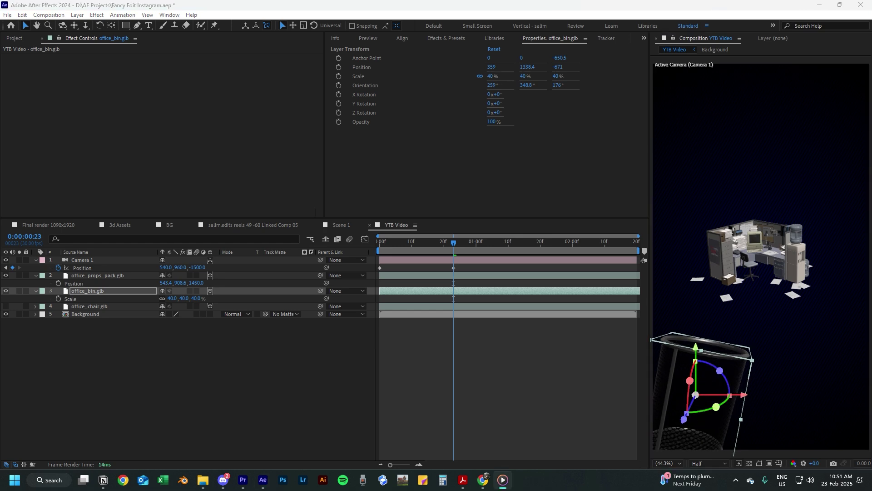
Step: At frame 0, place the office chair above and beside the props at about 1183, 281, turn it and scale it to about 130%
key("Home")
left_click_drag(771, 260, 834, 185)
key("w")
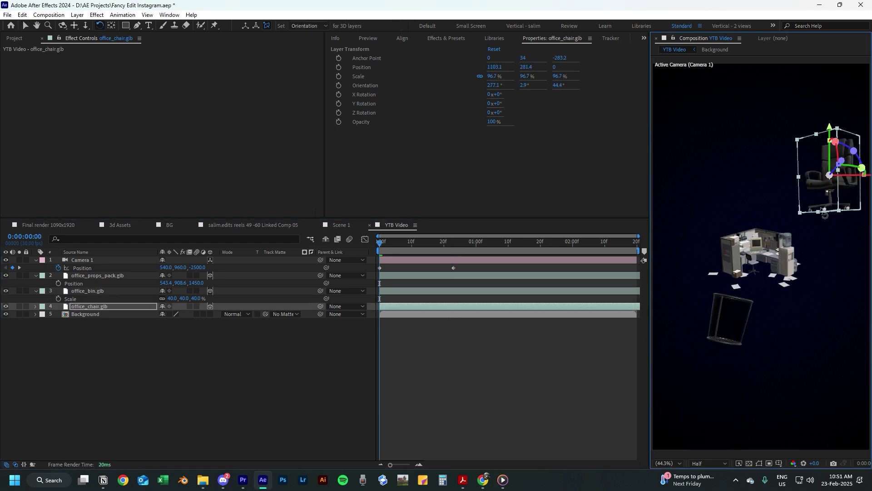
key("s")
left_click_drag(172, 314, 187, 314)
key("v")
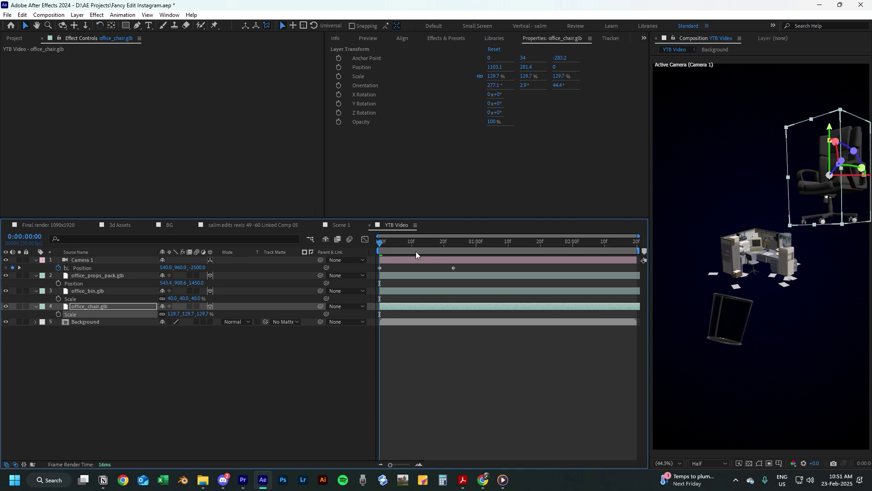
Step: Raise the office chair to about 910, -200, enlarge it to about 177%, tilt it further and preview the camera move
left_click_drag(416, 243, 453, 237)
left_click_drag(841, 136, 772, 114)
left_click_drag(173, 314, 194, 313)
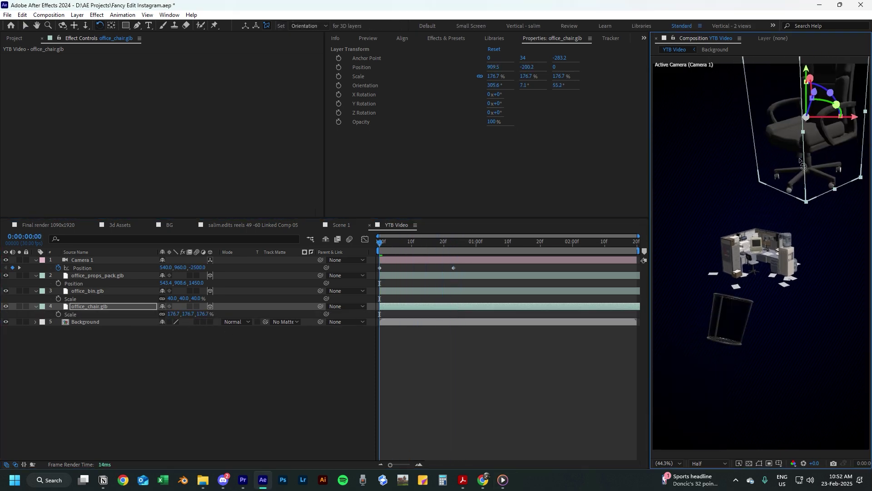
left_click_drag(800, 159, 787, 160)
key("v")
key("space")
key("space")
Step: Easy ease the camera's position keyframes and shape the speed graph to peak at the start and slow into the last keyframe
left_click(122, 340)
key("ctrl+a")
key("u")
left_click(114, 259)
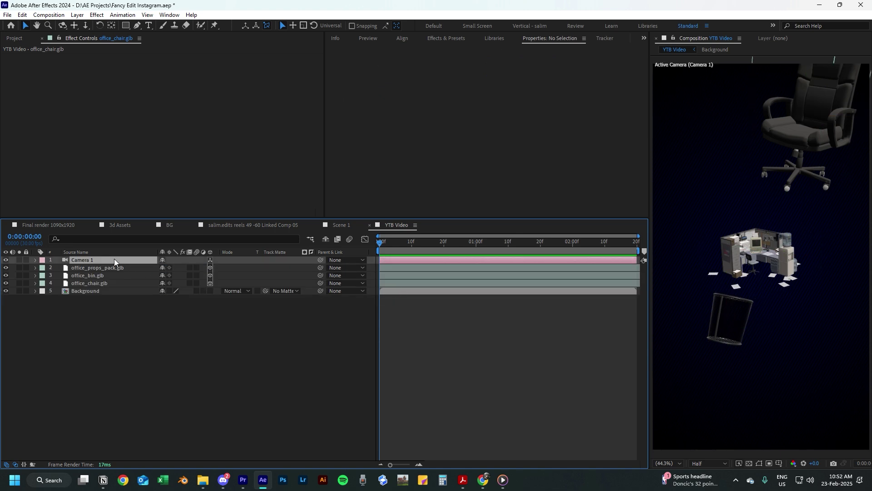
key("u")
left_click(97, 268)
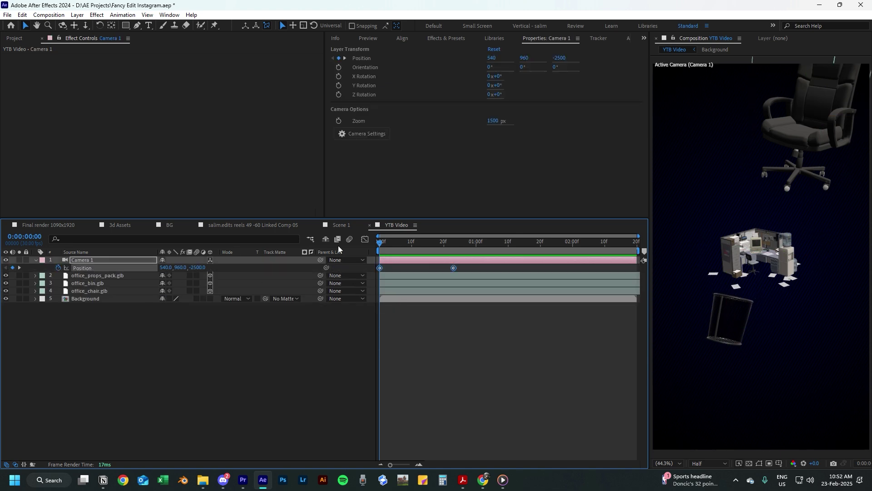
left_click(365, 239)
key("F9")
left_click_drag(442, 433, 382, 433)
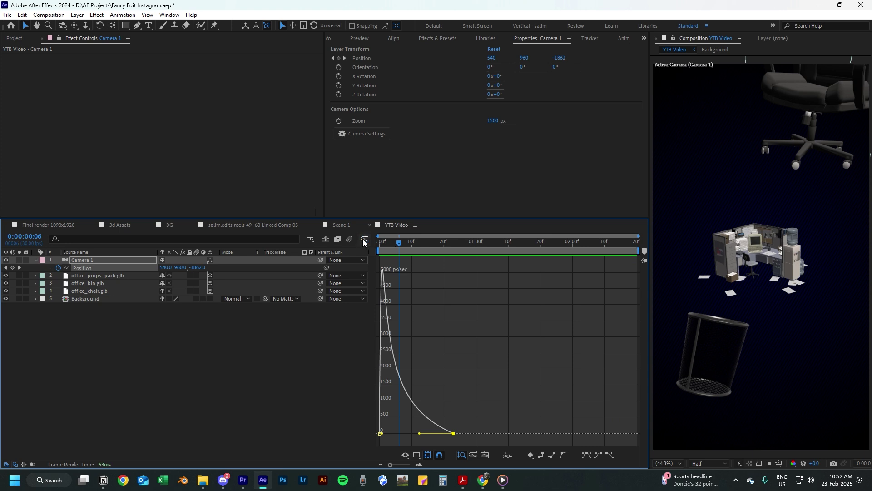
left_click(364, 239)
key("space")
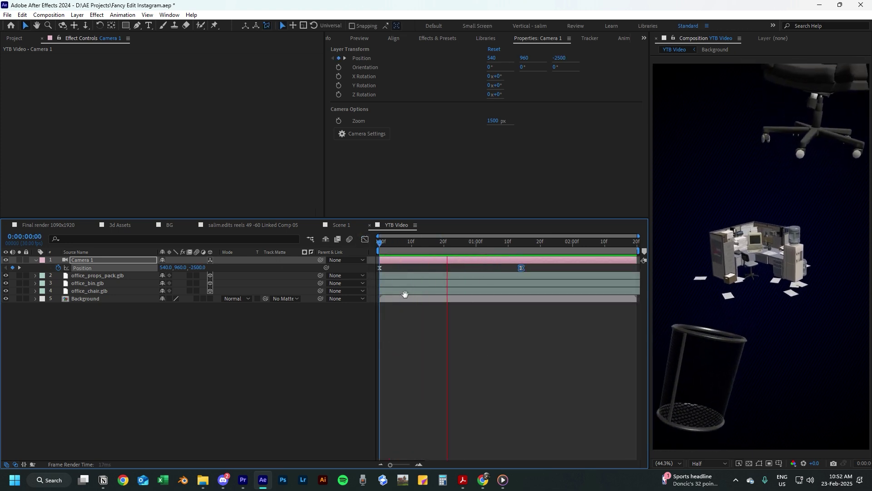
Step: Create a text layer reading "Mediocrity" in the YTB Video composition
right_click(256, 367)
mouse_move(300, 255)
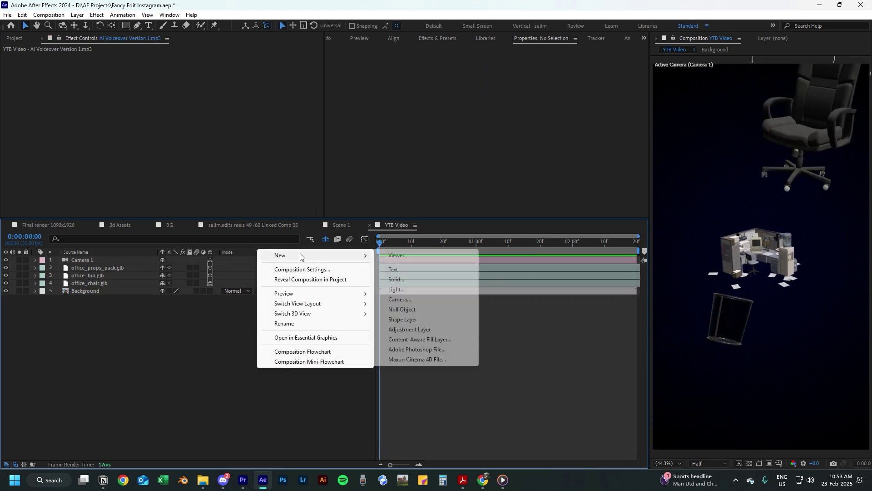
left_click(407, 270)
type("Mediocrity")
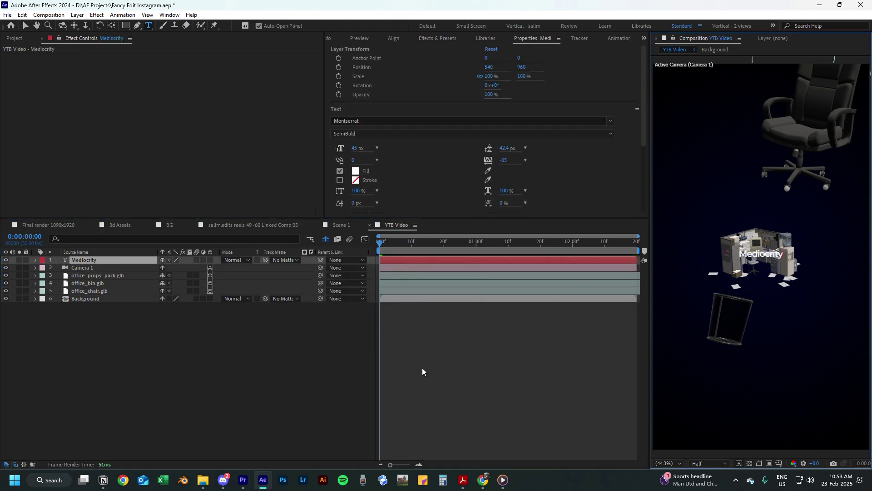
left_click(422, 372)
Step: Set the Mediocrity text's font to Built Titling Bold
left_click(122, 263)
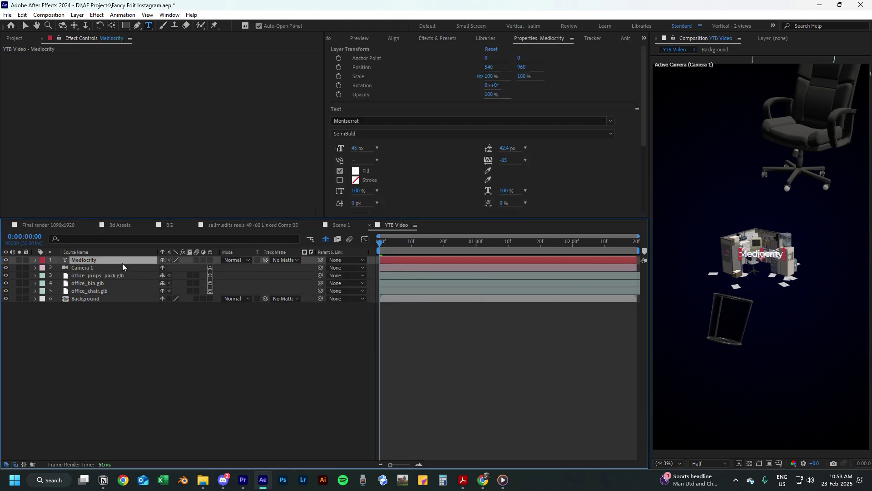
left_click(365, 120)
scroll(349, 193, "up", 10)
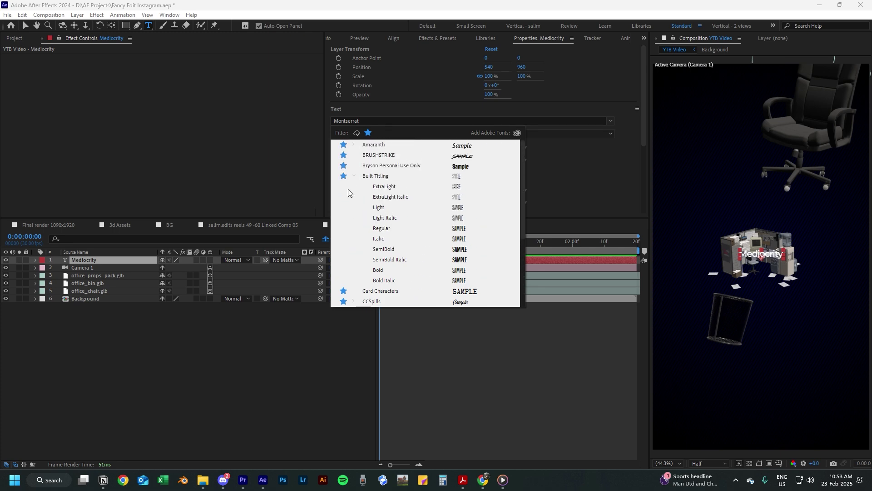
left_click(391, 267)
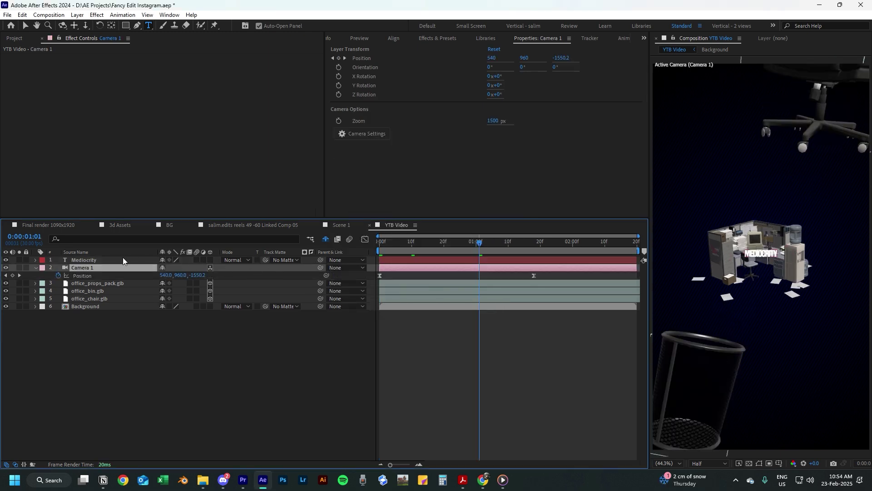
Step: Place the Mediocrity layer directly below Camera 1 in the layer stack and make it a 3D layer
left_click_drag(122, 259, 95, 275)
left_click(210, 275)
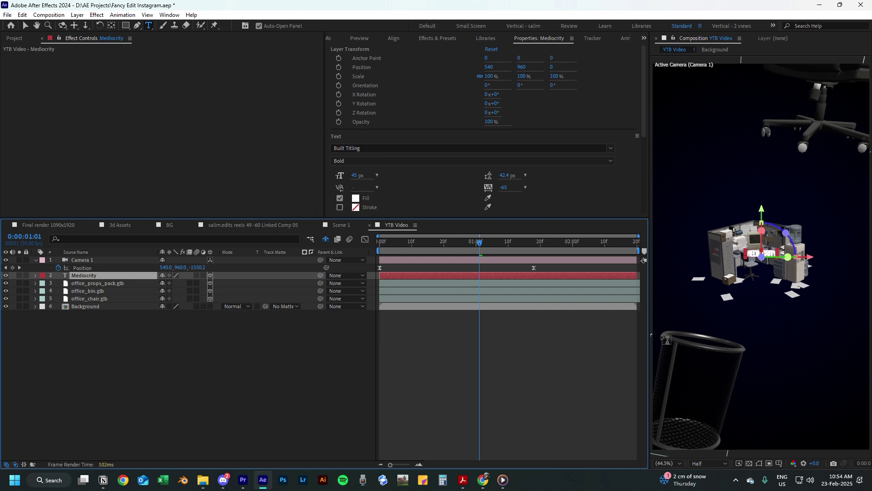
key("v")
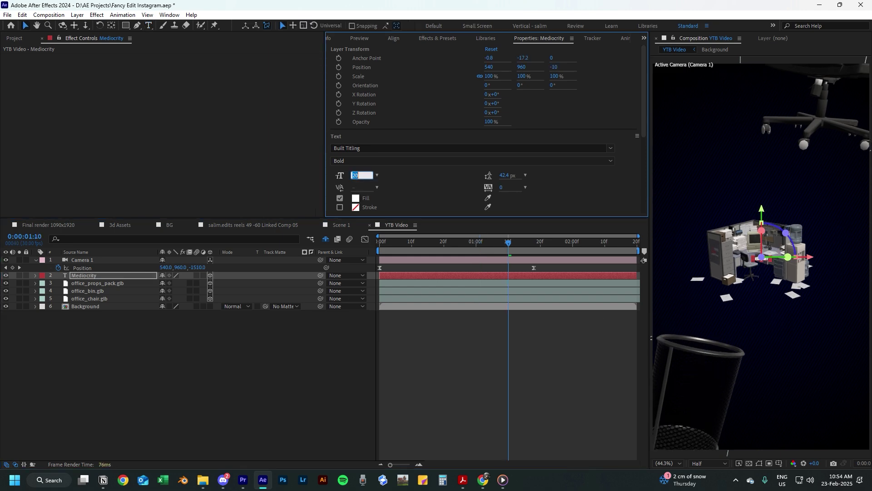
Step: Set the Mediocrity text's size to 120 px and give its layer a blue label
type("120")
key("Return")
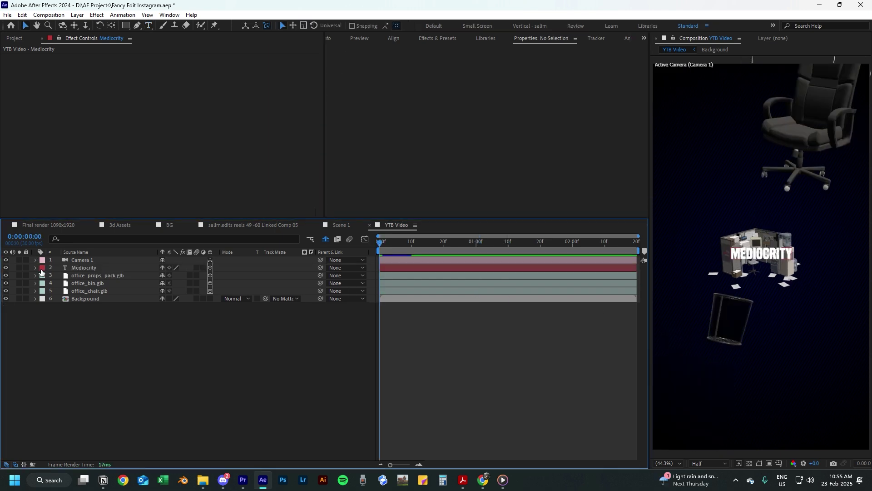
left_click(42, 268)
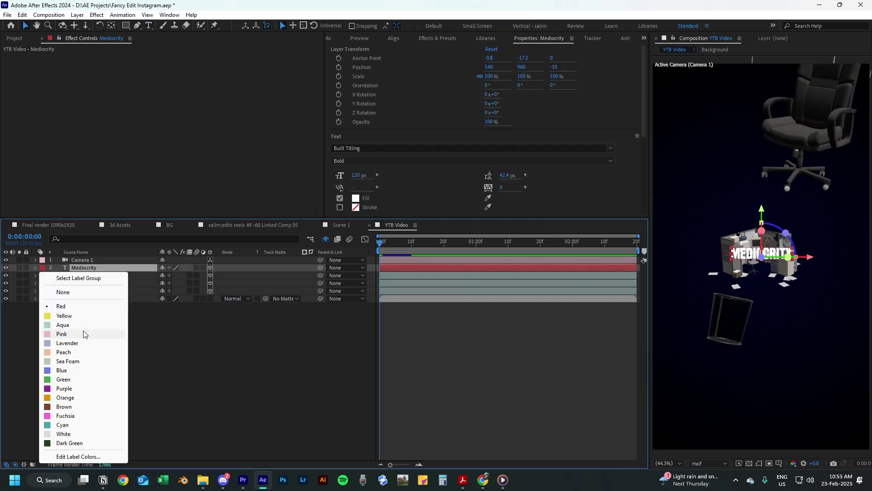
left_click(65, 373)
Step: Split the Mediocrity text layer at frames 3, 6, 7, 8 and 10
left_click(411, 270)
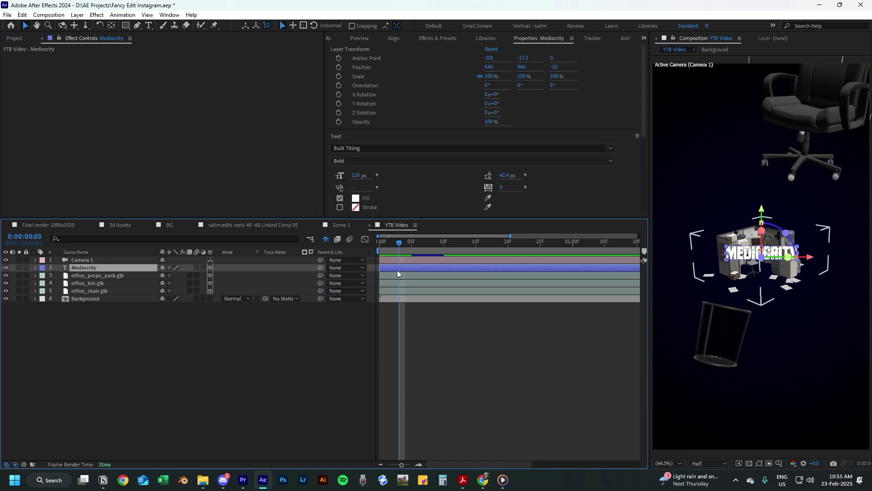
key("ctrl+shift+d")
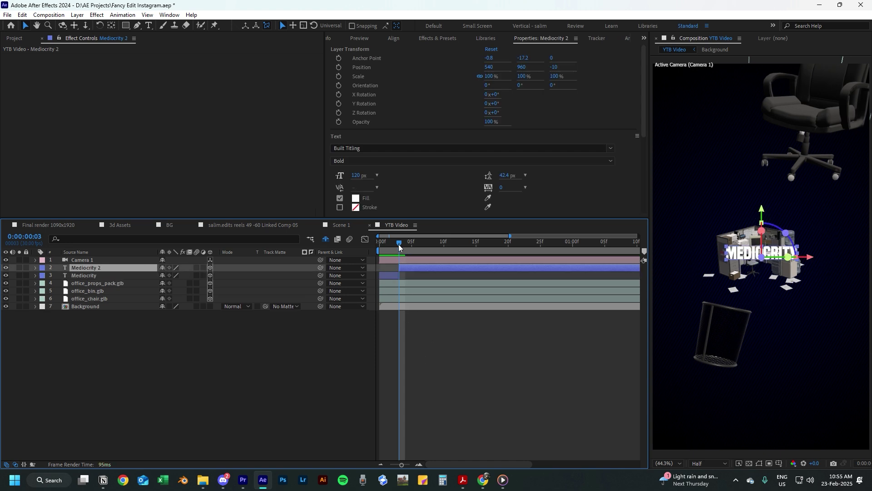
left_click_drag(399, 244, 429, 244)
key("ctrl+shift+d")
key("ctrl+shift+d")
key("ctrl+shift+d")
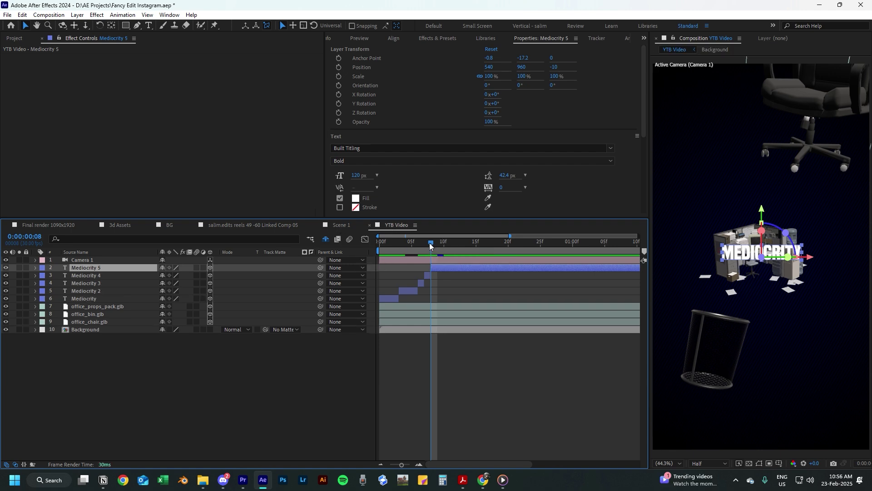
left_click_drag(430, 243, 410, 246)
key("ctrl+shift+d")
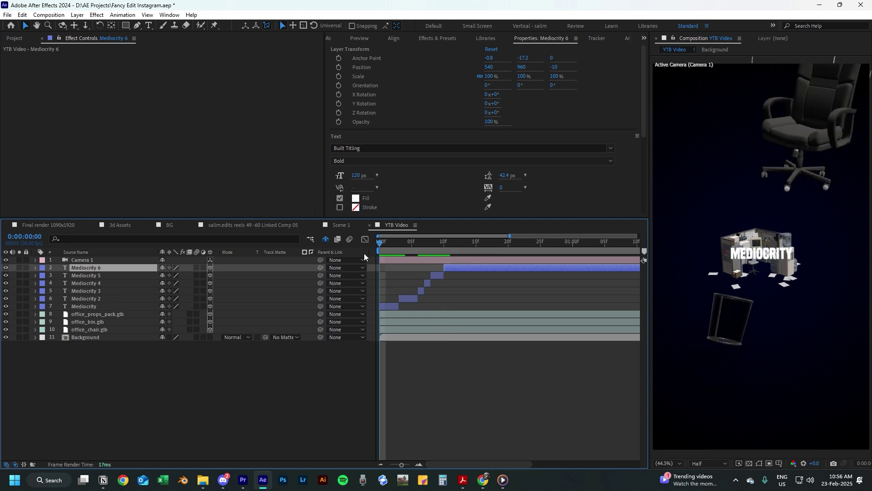
Step: Move Mediocrity 2 above and left of the office props, at about 267, 752, and Mediocrity 3 down and right of center
left_click(408, 299)
left_click_drag(773, 252, 726, 217)
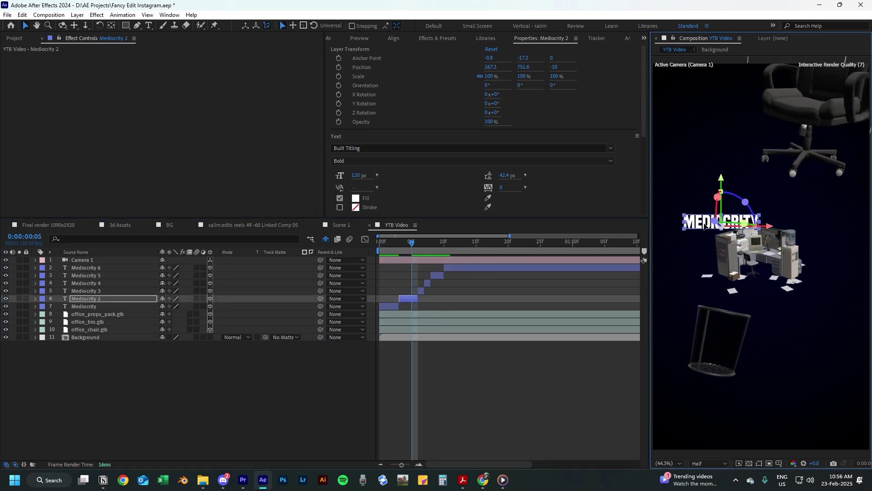
left_click(422, 249)
left_click_drag(422, 249, 418, 249)
left_click(421, 290)
left_click_drag(745, 255, 782, 275)
Step: Move Mediocrity 4 down and left of center and Mediocrity 5 to about 591, 1142, then preview the jumping text
left_click(424, 247)
left_click(428, 283)
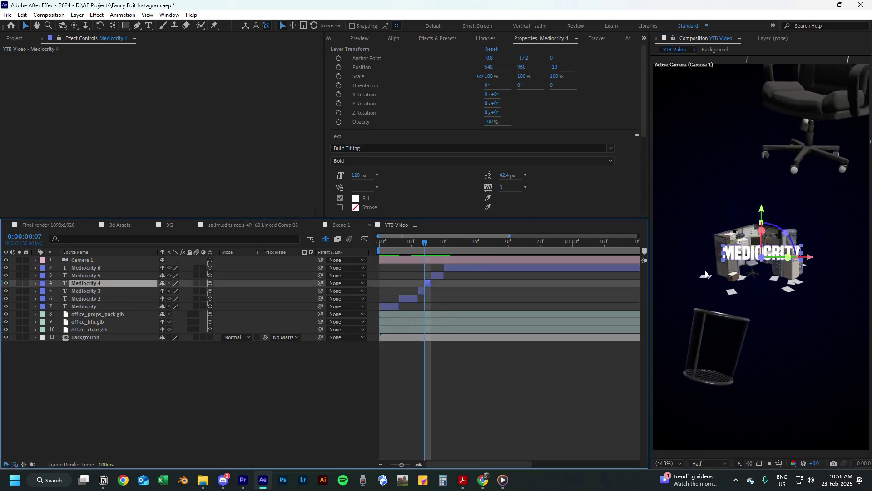
left_click_drag(736, 258, 713, 282)
left_click(438, 246)
left_click(437, 275)
left_click_drag(750, 255, 759, 287)
key("space")
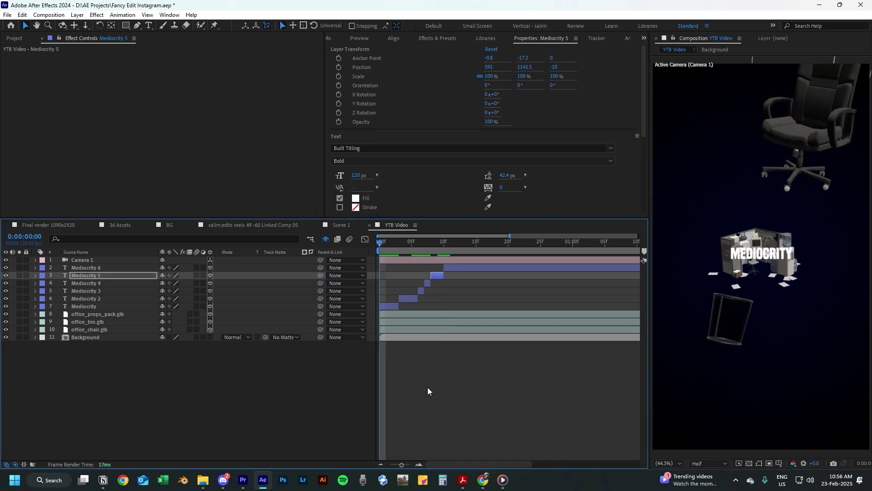
key("space")
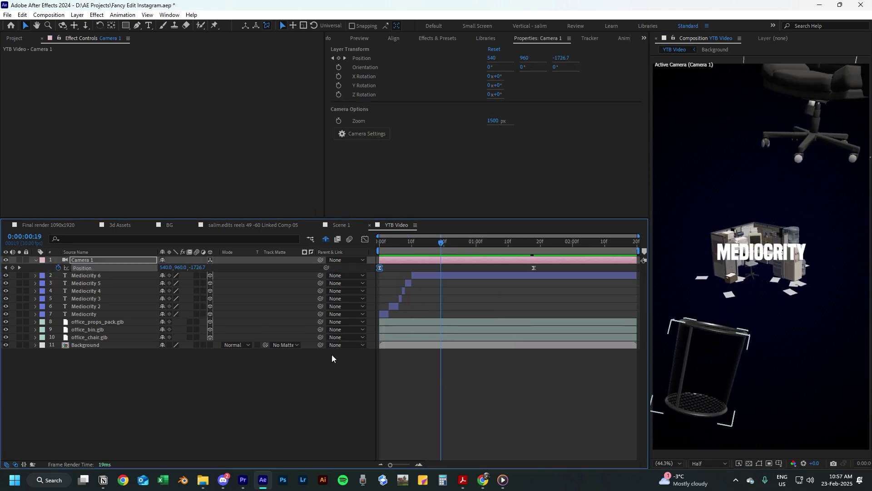
Step: Move the office bin further down and left at frame 19, to about 278, 1411, and return to frame 0
left_click(102, 330)
left_click_drag(721, 403, 701, 427)
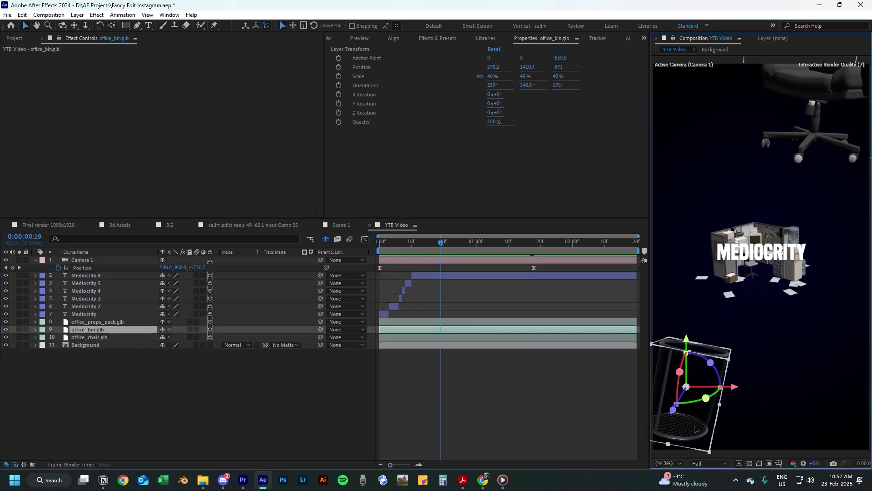
key("Home")
left_click(532, 407)
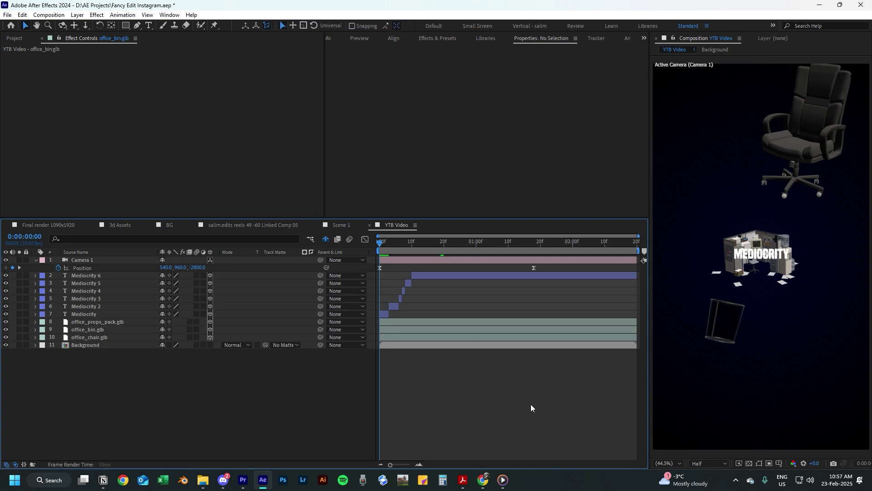
Step: Preview the animation, then add a null object to the composition and make it a 3D layer
key("space")
key("space")
right_click(182, 372)
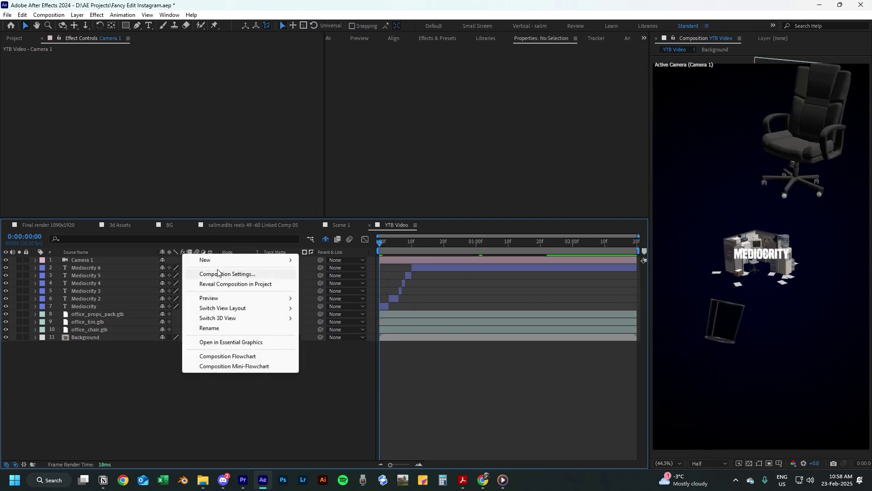
mouse_move(204, 260)
left_click(326, 315)
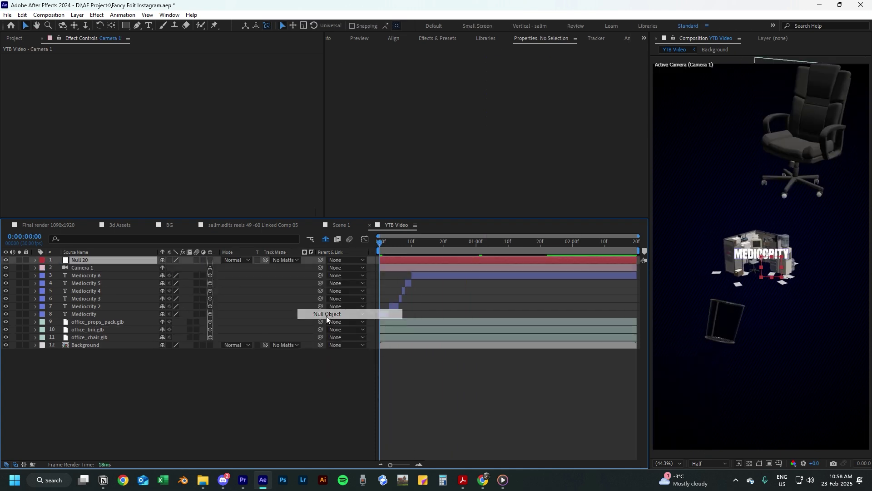
left_click(210, 260)
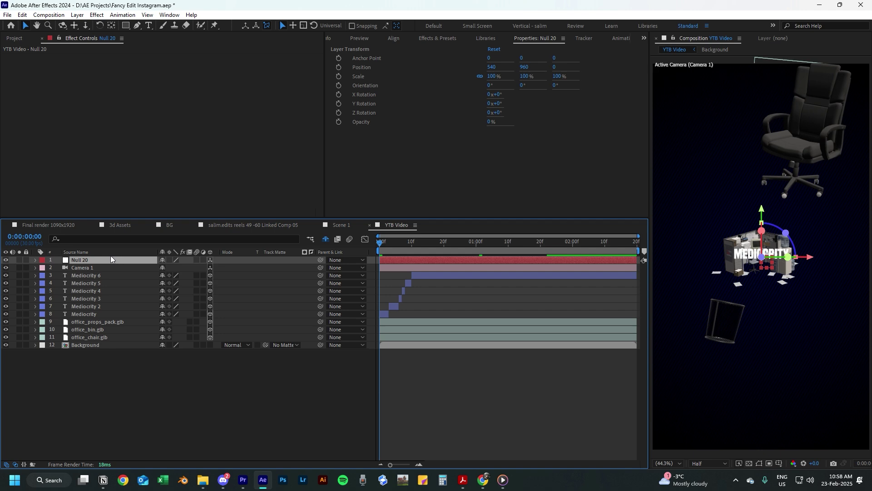
Step: Rename the null layer as Null 1 and parent Camera 1 to it
key("Return")
type("Nul")
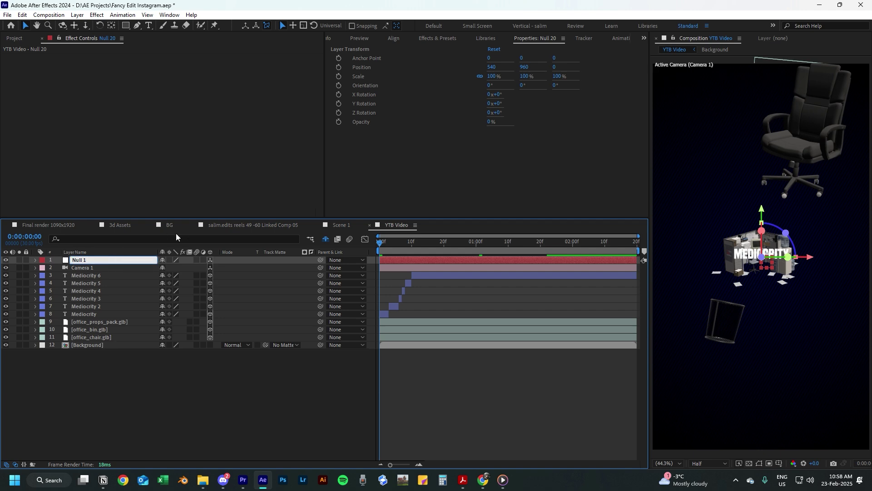
type("l 1")
left_click(176, 233)
left_click_drag(321, 268, 96, 261)
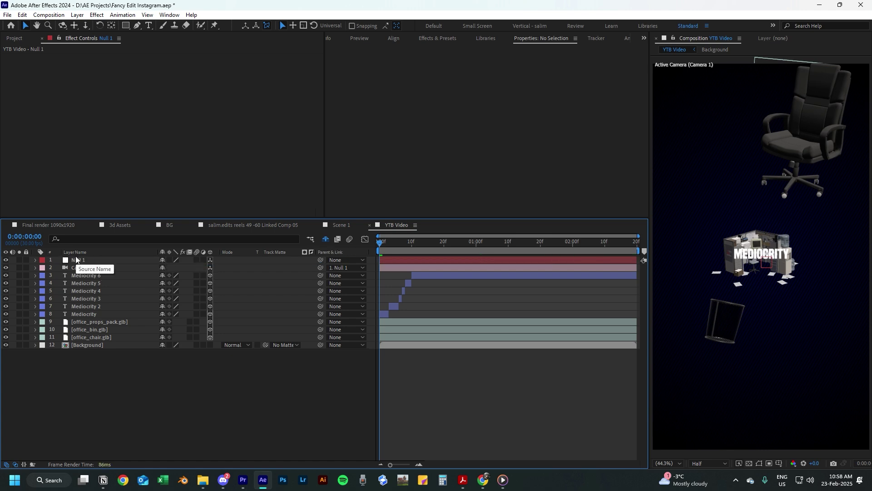
left_click(14, 466)
left_click(6, 466)
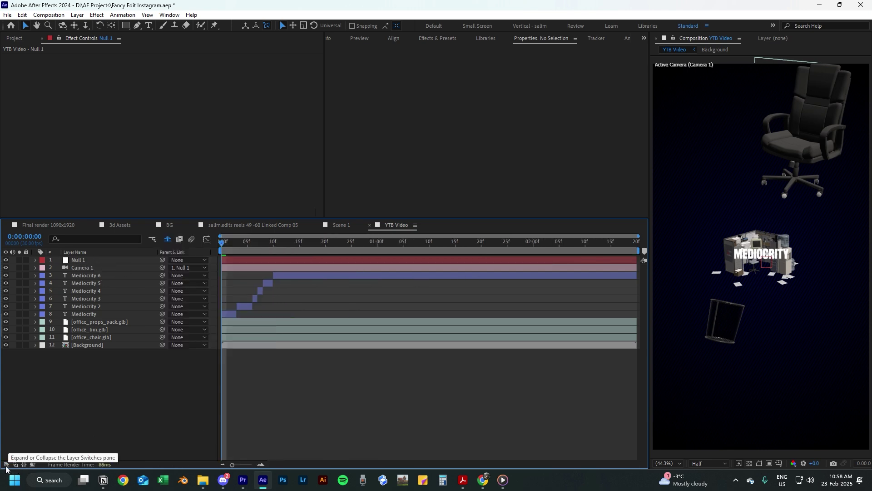
left_click(7, 464)
left_click(15, 464)
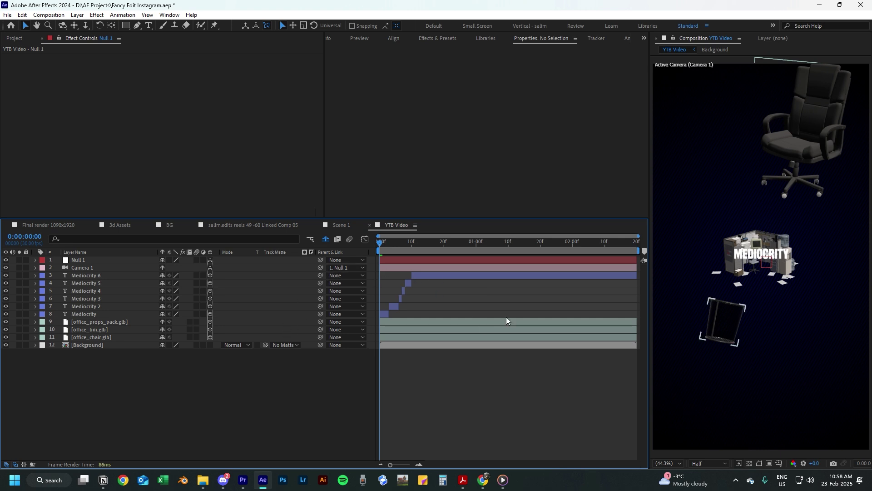
Step: Keyframe Null 1's position at 540, 960, 0 on frame 14, with a second position keyframe at 1716, 960, 1974
left_click(391, 244)
key("p")
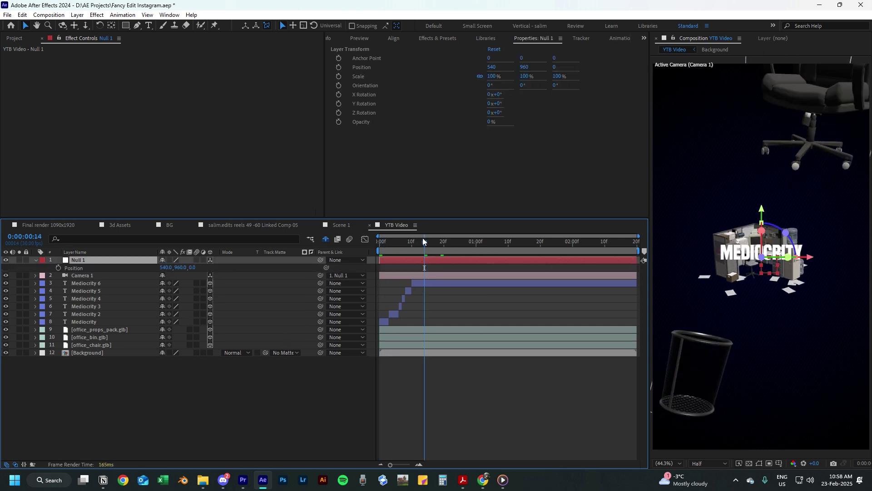
key("space")
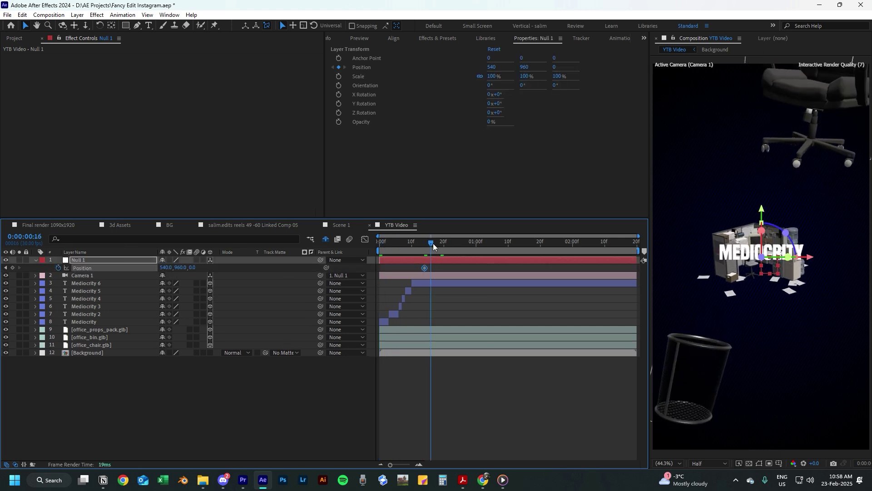
left_click_drag(165, 270, 361, 269)
key("ctrl+z")
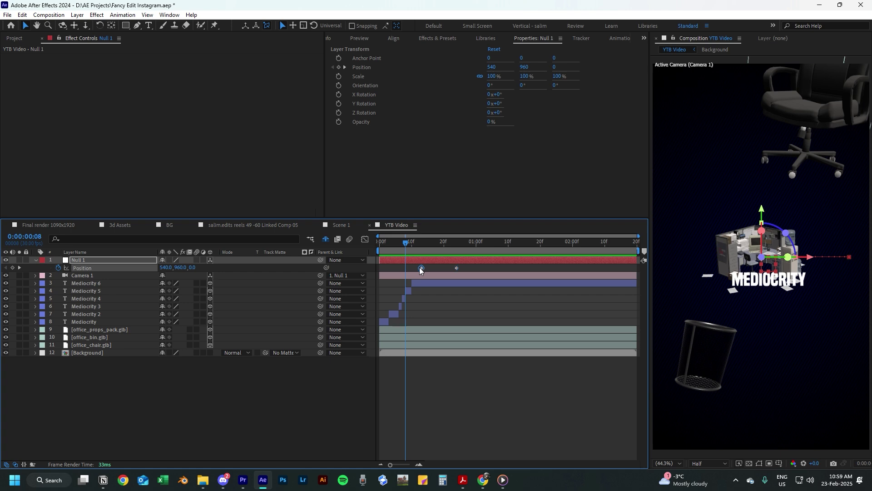
Step: Move Camera 1's last position keyframe earlier to about 0:00:01:04 and preview the push-in
left_click(422, 274)
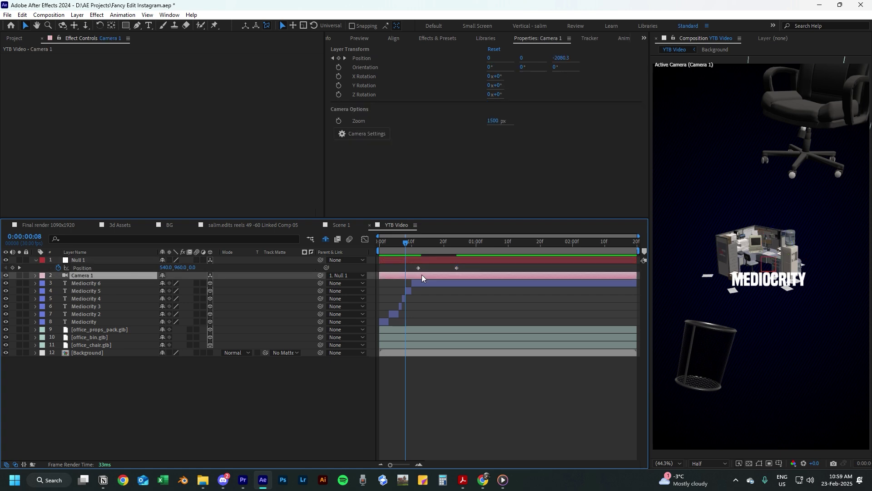
key("u")
left_click_drag(464, 269, 413, 266)
left_click_drag(547, 284, 489, 281)
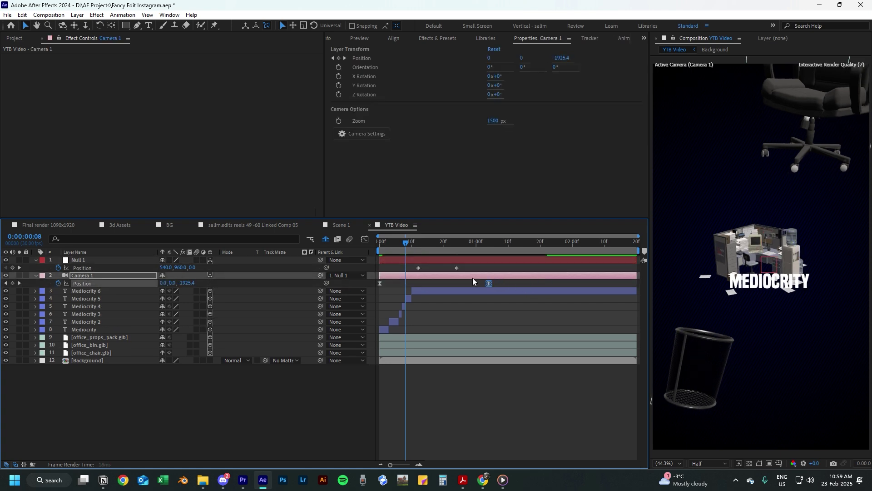
left_click_drag(405, 243, 370, 267)
key("space")
key("space")
Step: Retime Null 1's position keyframes to about 0:00:00:28 and 0:00:01:26, previewing the camera move
left_click_drag(468, 272, 560, 268)
key("space")
key("space")
left_click(487, 268)
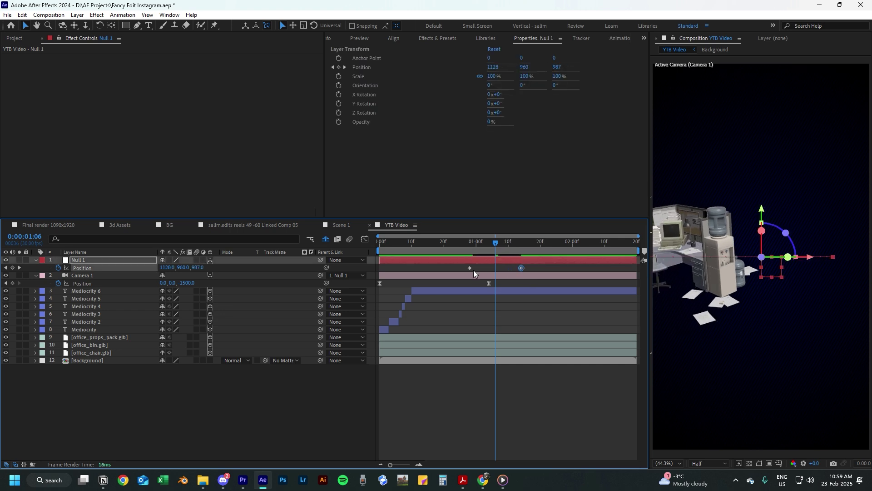
left_click_drag(477, 243, 380, 250)
key("space")
key("space")
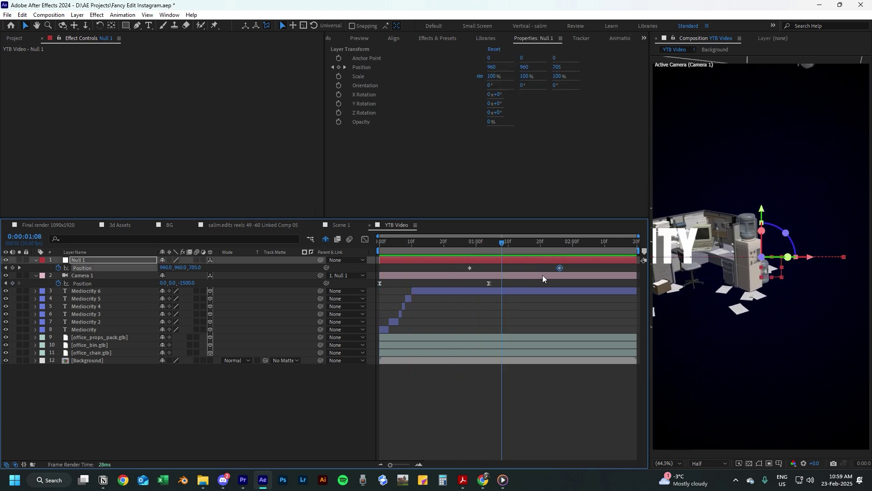
Step: Shift both Null 1 position keyframes one frame earlier and apply Easy Ease to them, with the speed graph shown
left_click_drag(568, 265, 464, 268)
key("F9")
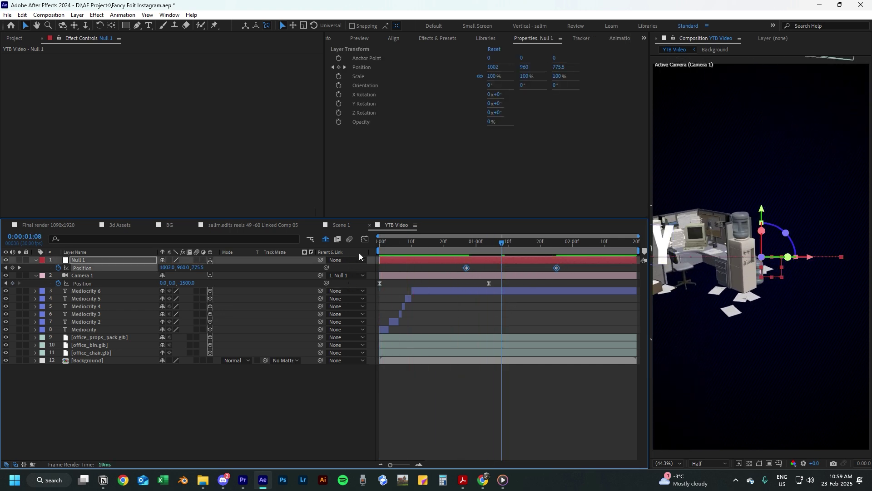
left_click(364, 239)
left_click(194, 374)
left_click(84, 270)
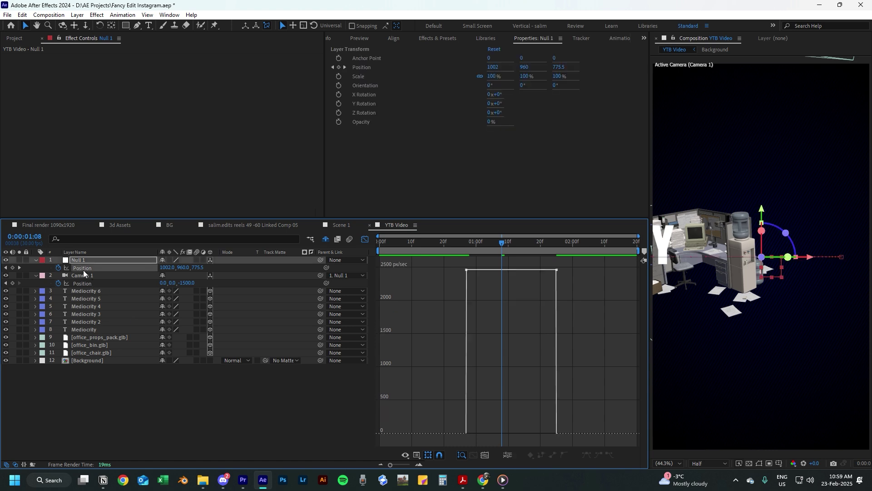
left_click(110, 268)
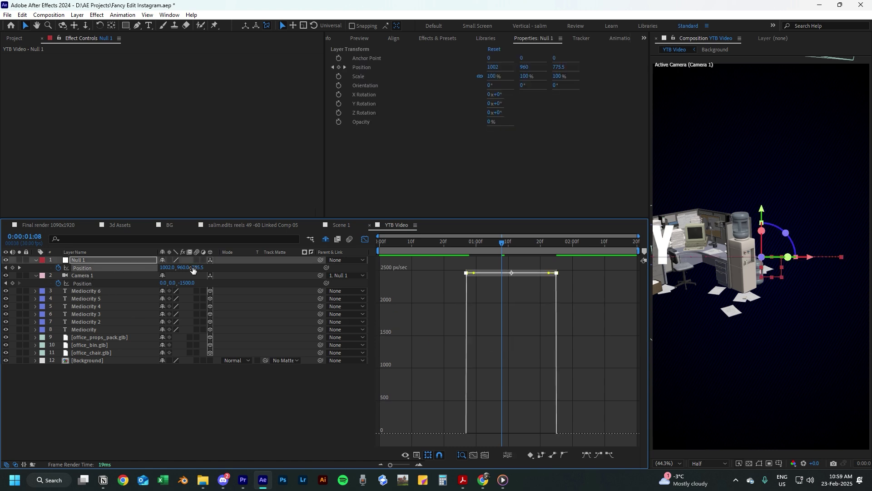
key("F9")
Step: Lengthen the end ease of Null 1's position speed curve so the move peaks early and slows gradually, then preview
left_click_drag(502, 243, 457, 249)
left_click_drag(542, 433, 516, 434)
key("shift+F3")
mouse_move(476, 244)
left_mouse_down()
mouse_move(403, 243)
mouse_move(466, 245)
left_mouse_up()
left_click(365, 239)
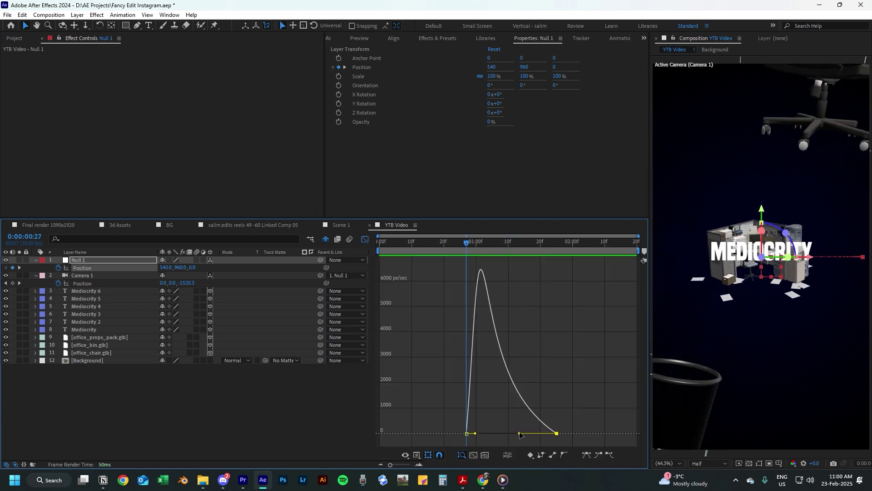
left_click_drag(519, 433, 494, 434)
left_click(365, 239)
key("space")
key("space")
Step: Shift Null 1's position keyframes to about frame 24 and 0:00:01:18, and Camera 1's last keyframe to about 0:00:01:01
left_click_drag(557, 268, 543, 268)
left_click(465, 268, "shift")
left_click_drag(466, 268, 456, 269)
left_click_drag(489, 283, 479, 283)
key("space")
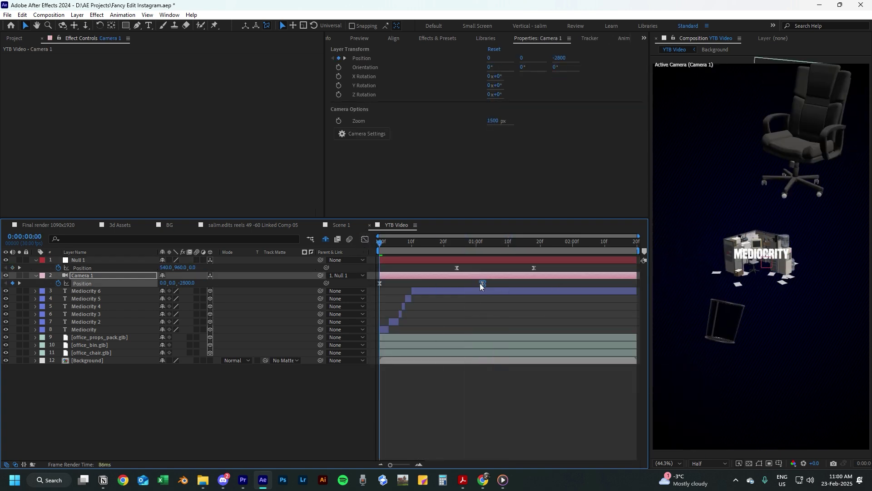
key("space")
Step: Move Null 1's last position keyframe to 0:00:01:13 and the first to about frame 22, then preview
left_click_drag(534, 268, 518, 268)
key("space")
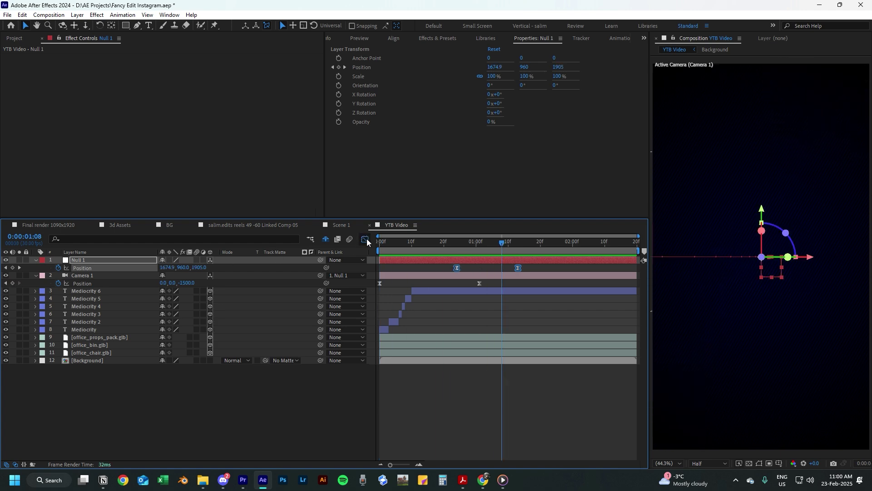
key("shift+F3")
key("shift+F3")
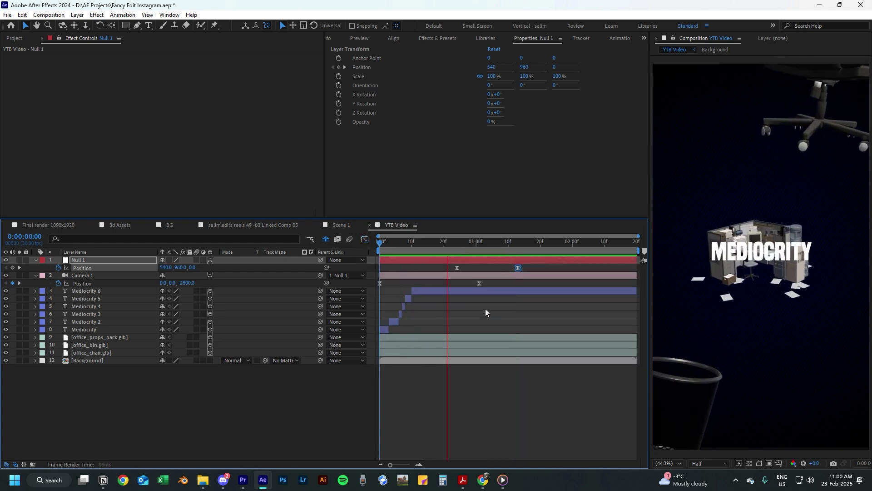
Step: At 0:00:01:11, add text layers "is" and "a trap", placing "a trap" directly beneath "is"
right_click(241, 390)
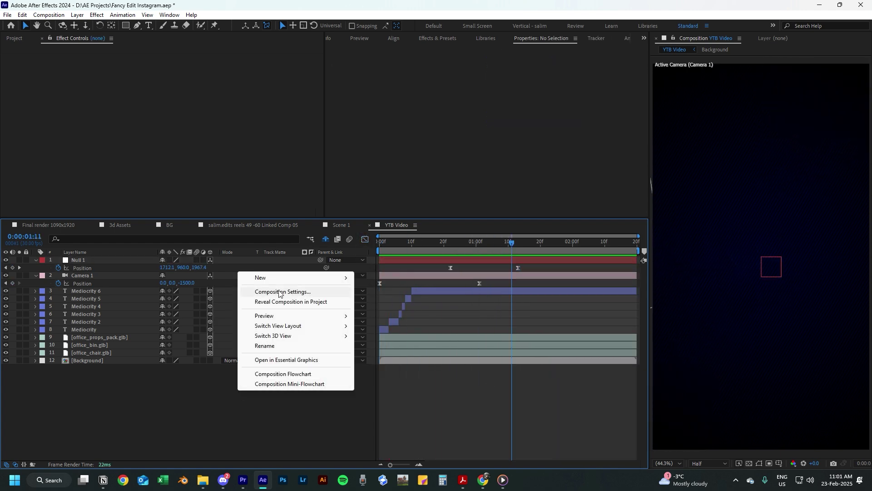
mouse_move(259, 274)
left_click(384, 292)
type("is")
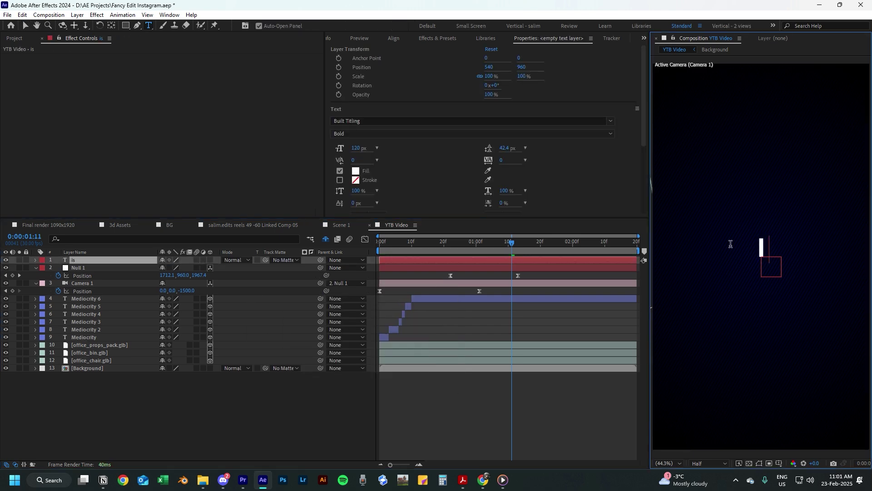
key("ctrl+alt+shift+t")
type("a")
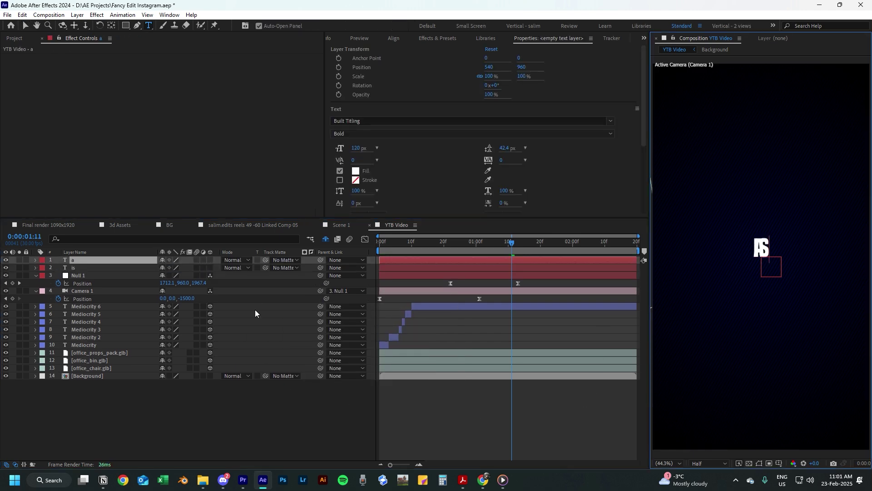
type(" trap")
left_click(281, 380)
key("v")
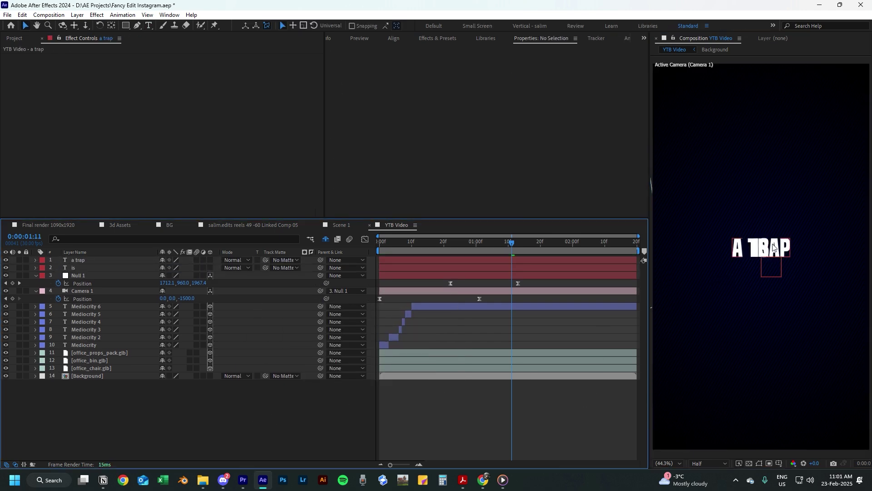
left_click_drag(774, 248, 774, 272)
Step: Move both new text layers below Camera 1 in the layer stack and label them Brown
left_click(83, 267, "shift")
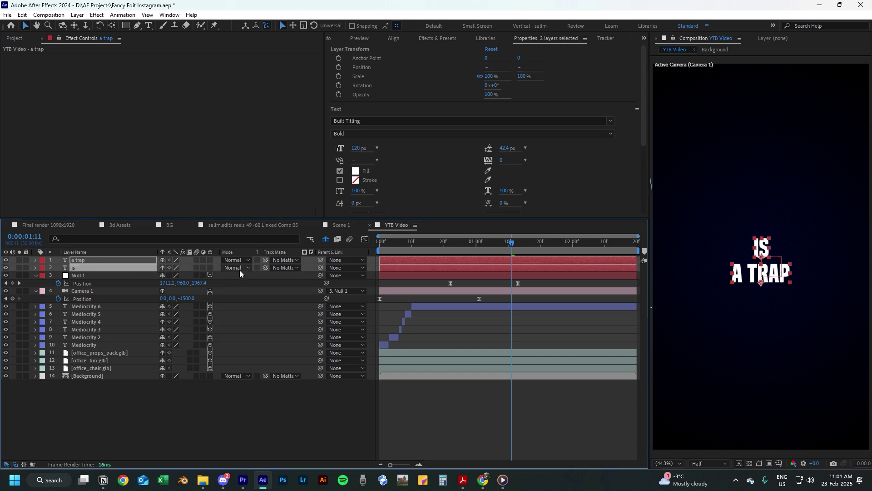
left_click_drag(89, 270, 92, 301)
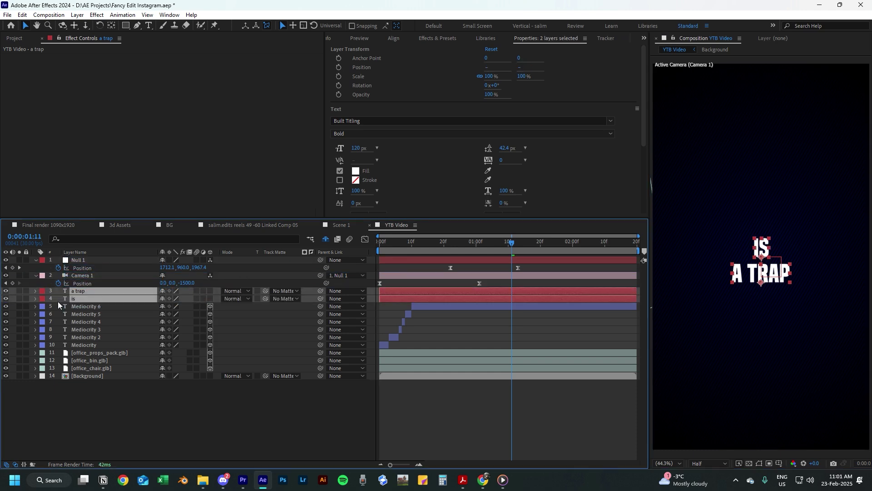
left_click(39, 298)
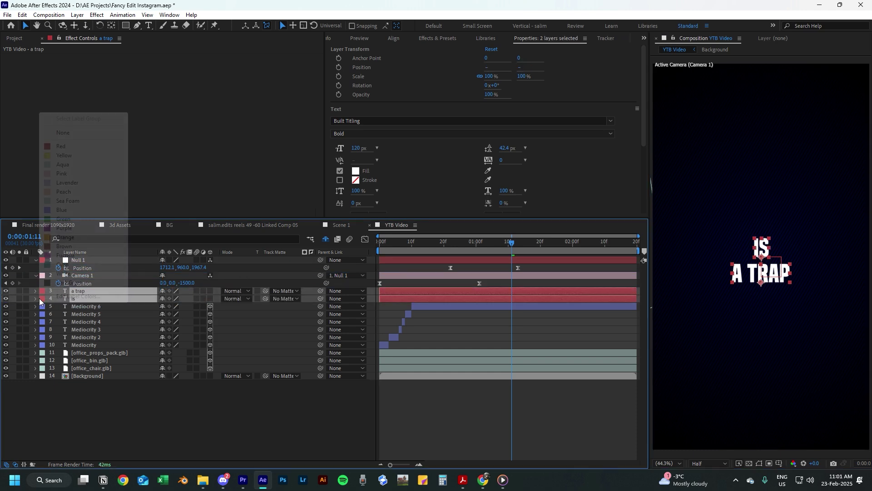
left_click(72, 246)
Step: Make both text layers 3D at position 1712.1, 960, 1967.4, then lower "a trap" beneath "is" at 0:00:01:13
left_click(210, 290)
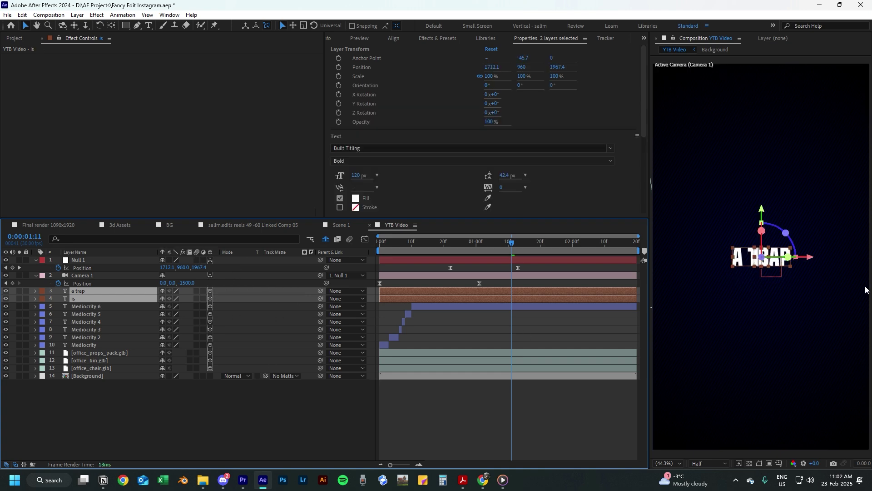
left_click(595, 399)
mouse_move(512, 249)
left_mouse_down()
mouse_move(356, 246)
mouse_move(519, 245)
left_mouse_up()
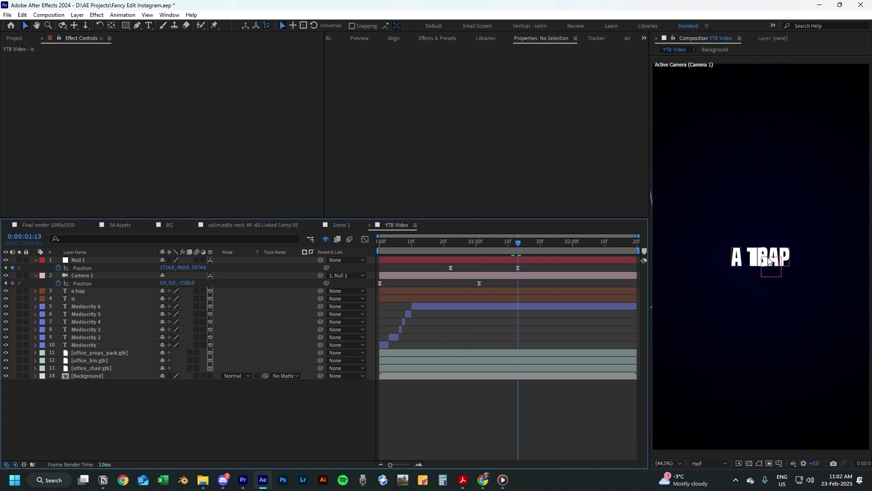
left_click(771, 279)
left_click_drag(772, 279, 771, 278)
Step: Set the "is" text layer's Built Titling font style to Light
left_click(85, 298)
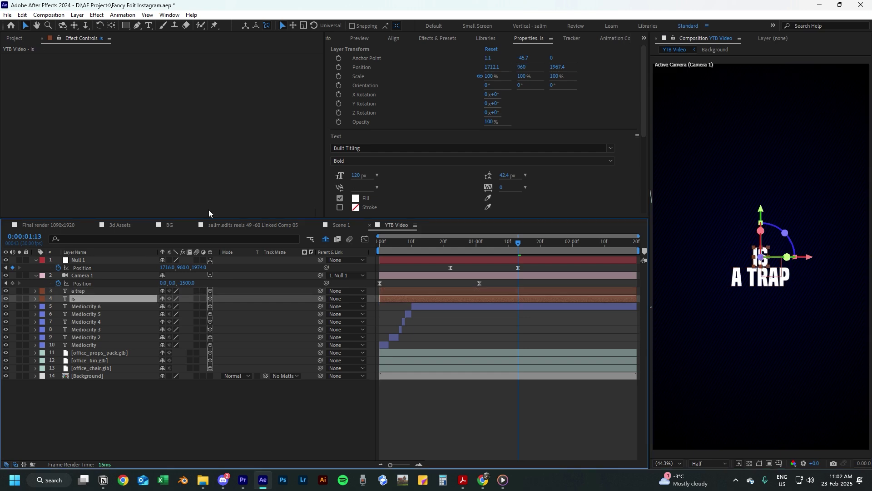
left_click(359, 149)
left_click(419, 143)
left_click(384, 163)
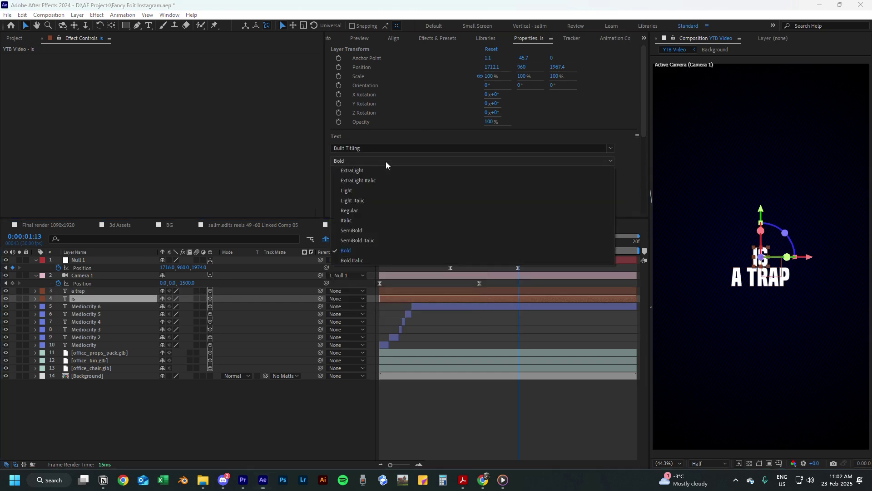
left_click(369, 192)
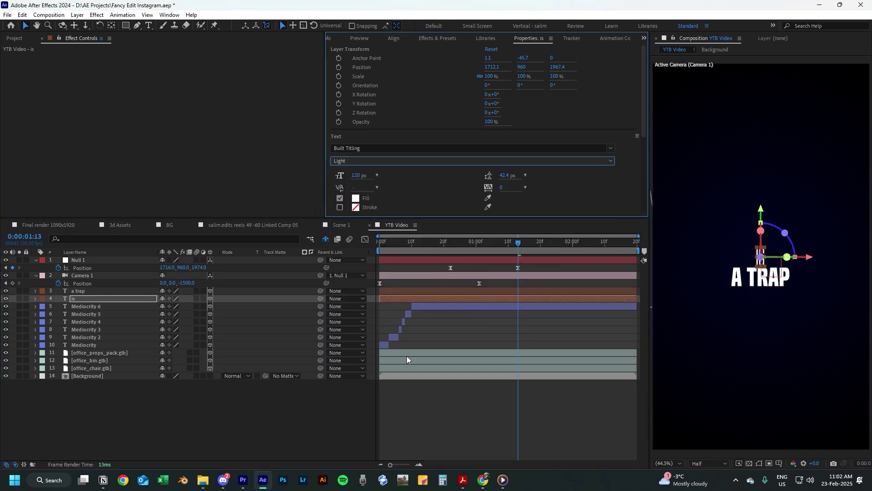
Step: Split Mediocrity 6 and the three office model layers at 0:00:01:12
left_click(489, 438)
left_click_drag(488, 248, 514, 250)
left_click(521, 307)
left_click(519, 368, "shift")
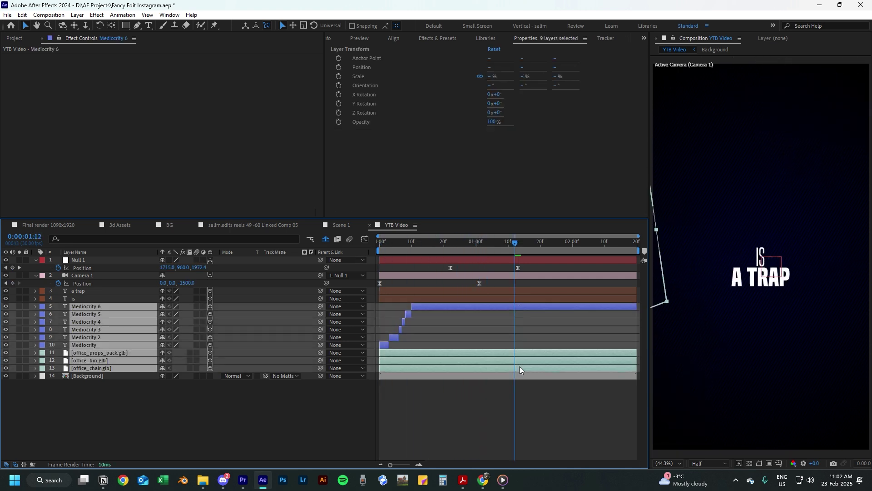
key("ctrl+shift+d")
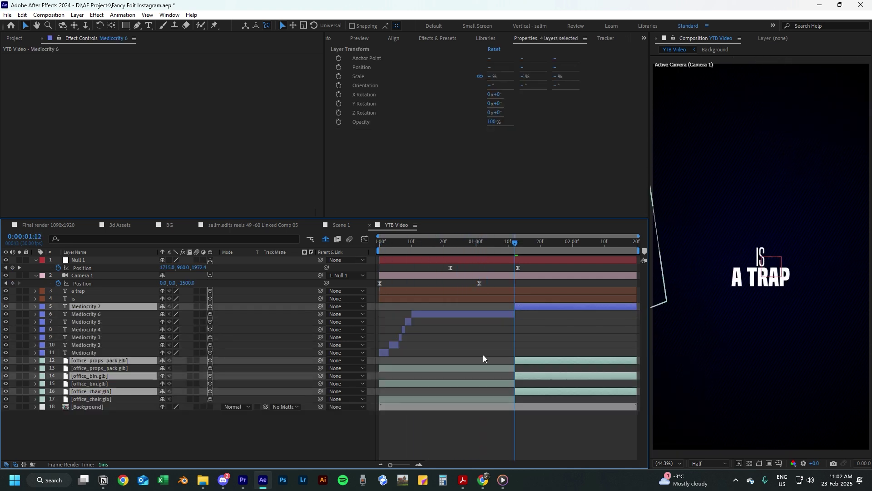
Step: Delete the split-off portions of Mediocrity 6 and the three office model layers that start at 0:00:01:12
key("Delete")
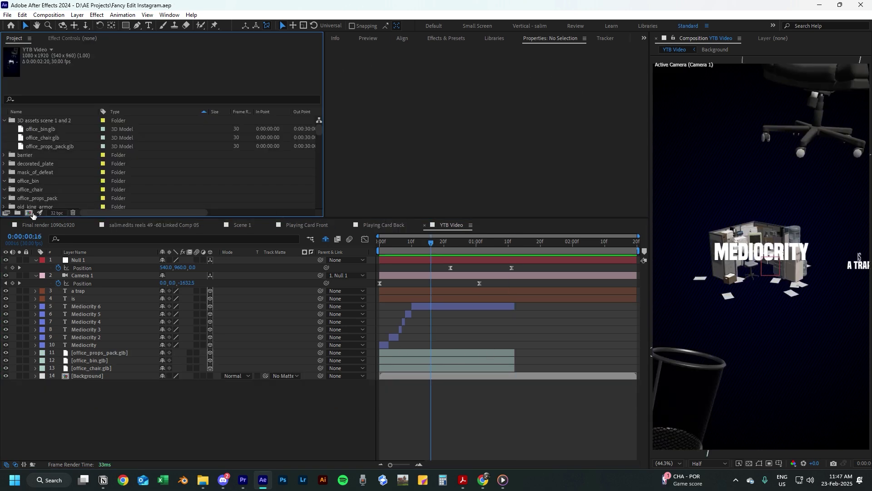
Step: Create a new 2000 × 2000 px composition named Card front at 30 fps with duration 0:00:02:20
key("ctrl+n")
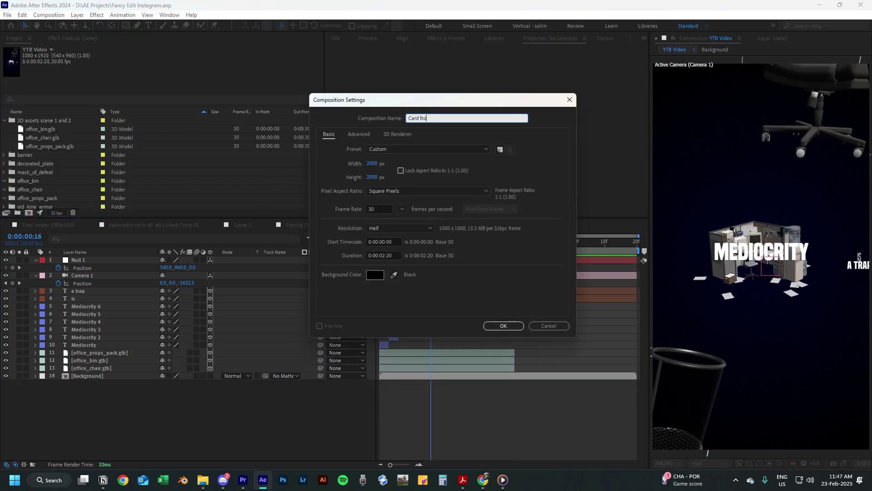
left_click(505, 326)
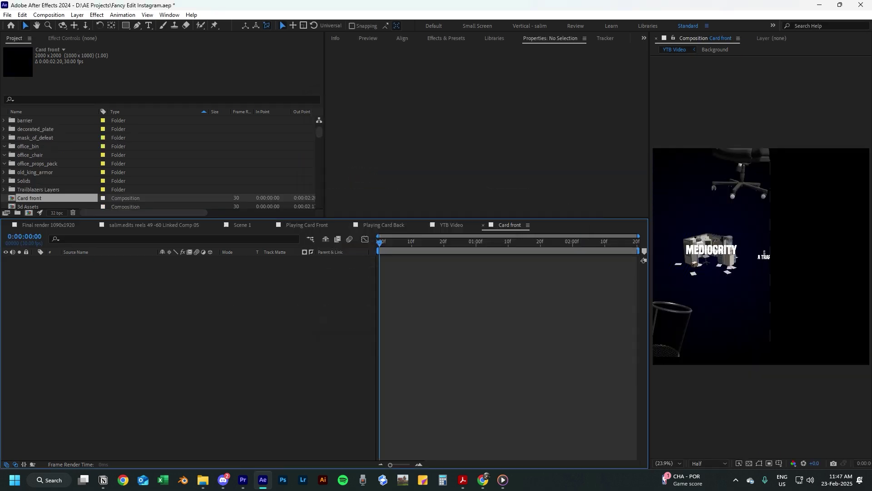
Step: Draw a white rounded rectangle about 1046 × 1506 px and centre it with its anchor point in the composition
left_click(126, 26)
left_click(178, 26)
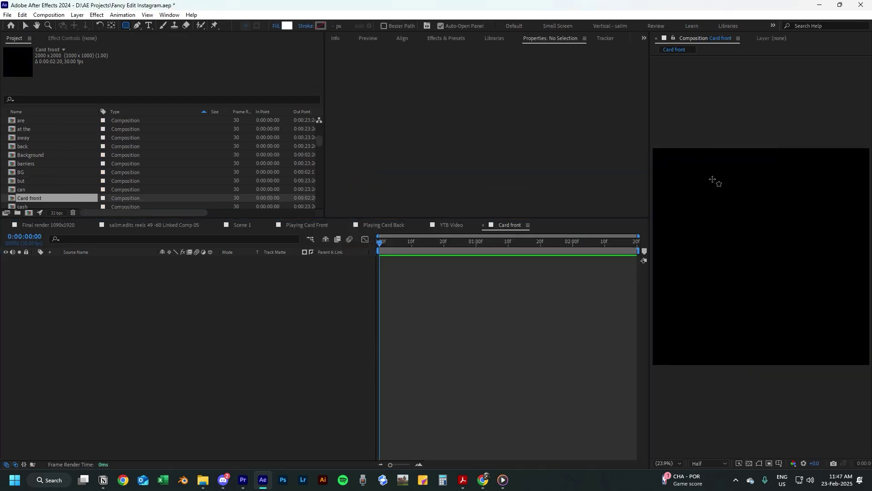
left_click_drag(712, 179, 827, 343)
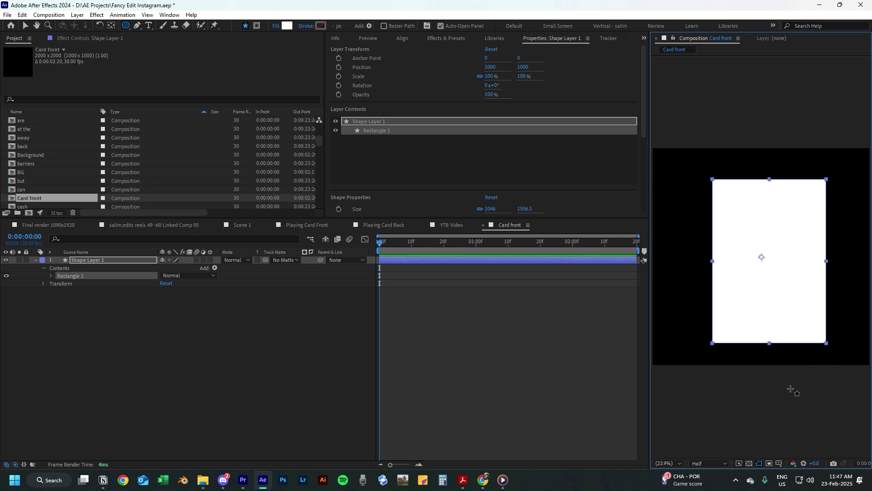
key("v")
left_click(135, 260)
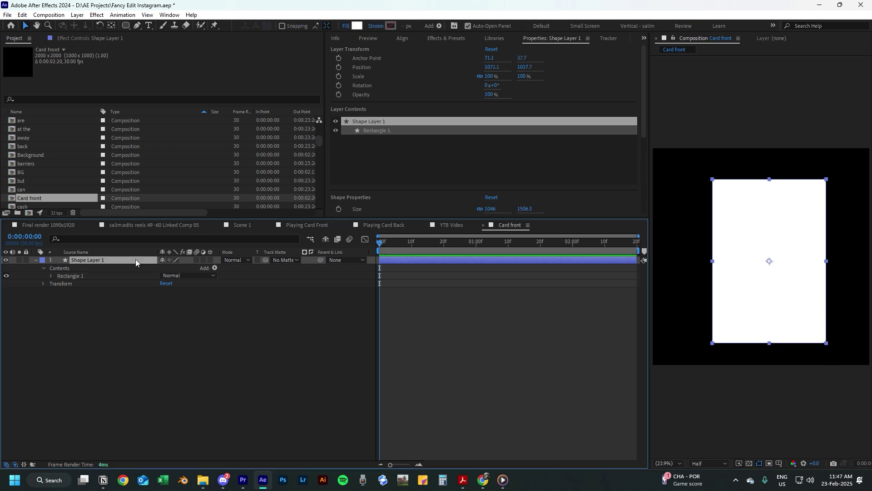
key("ctrl+Home")
Step: Check the width and height in the Card front composition's settings
right_click(261, 336)
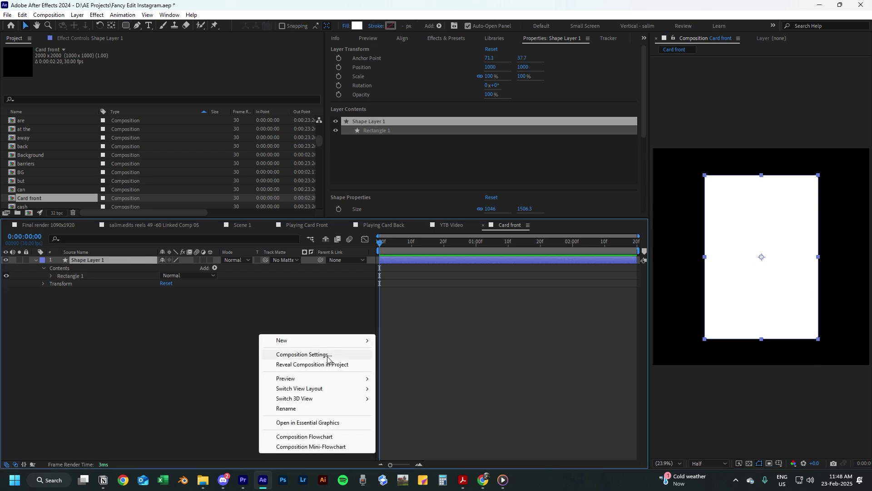
left_click(344, 355)
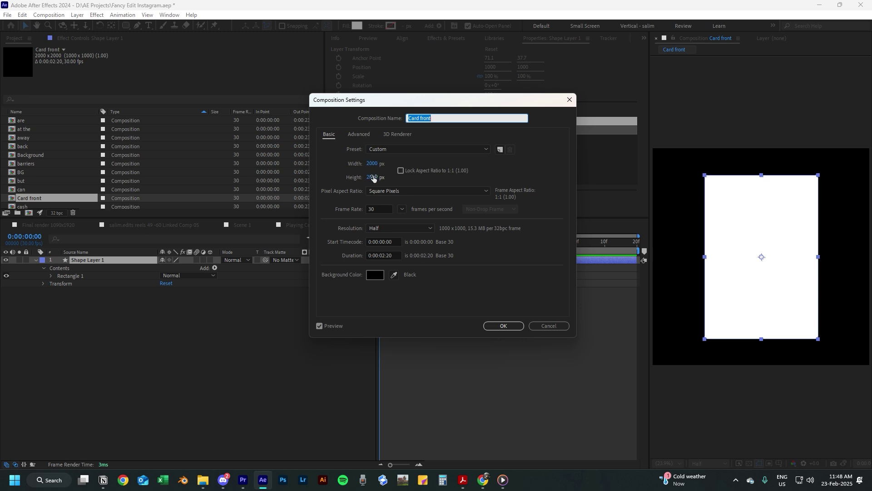
key("Return")
Step: Set the card rectangle's corner roundness to 35
left_click(490, 190)
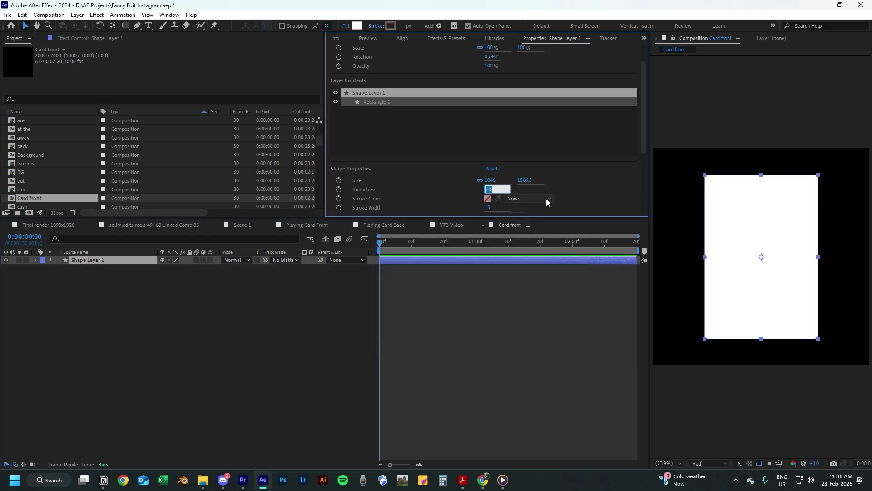
type("35")
key("Return")
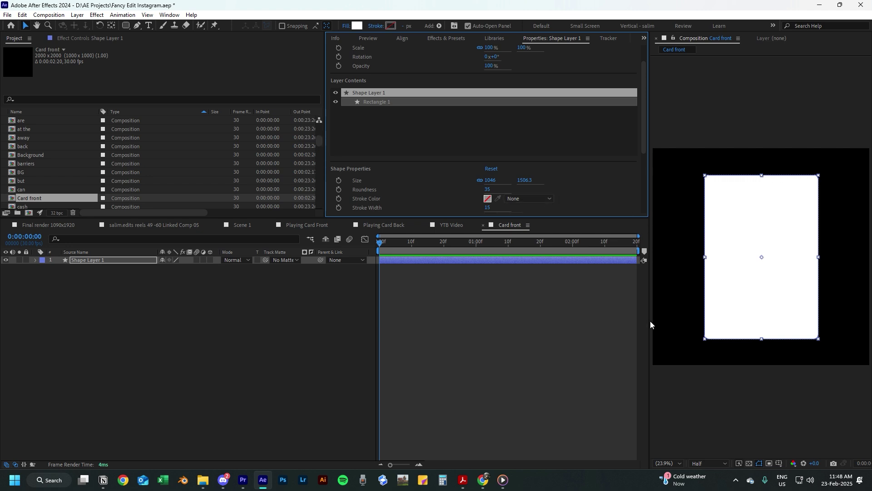
Step: Add a black text layer "a" in Card Characters at 150 px and move it into the card's upper-left corner
right_click(246, 305)
mouse_move(270, 312)
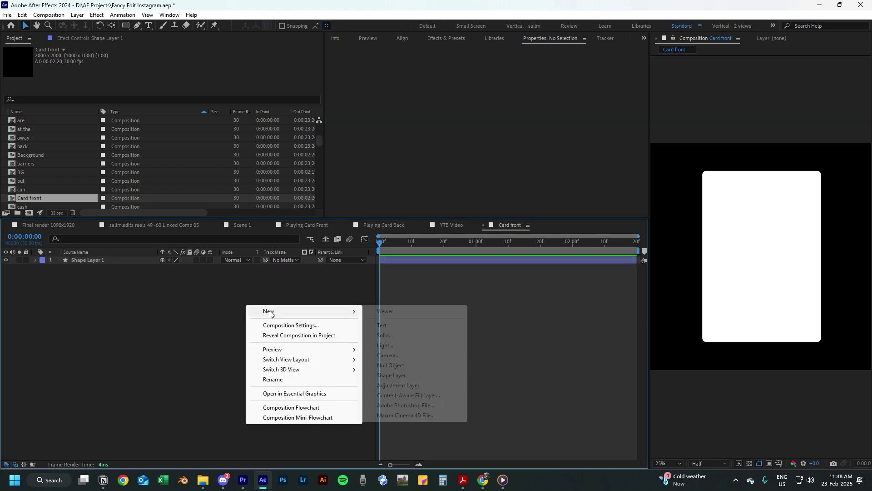
left_click(390, 326)
left_click(380, 148)
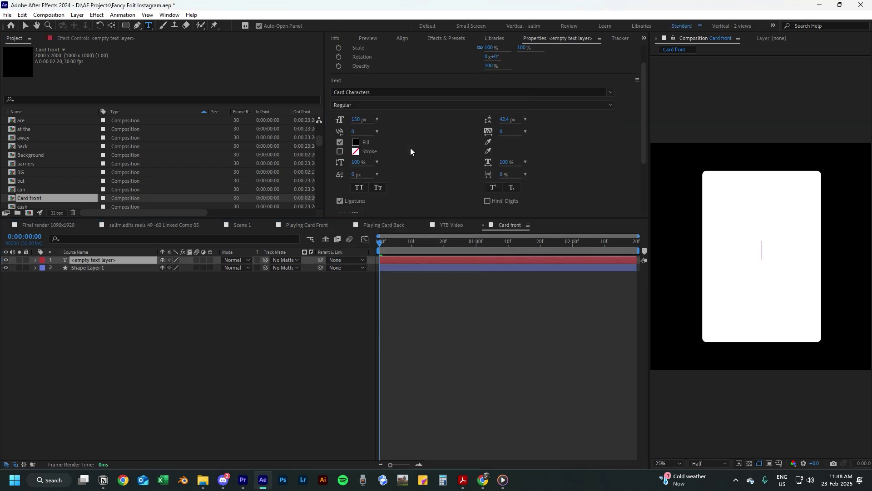
type("a")
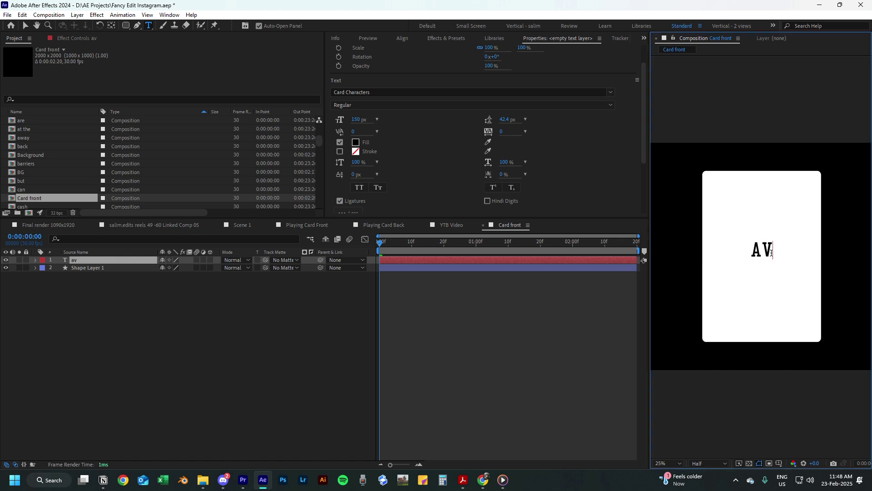
left_click(634, 290)
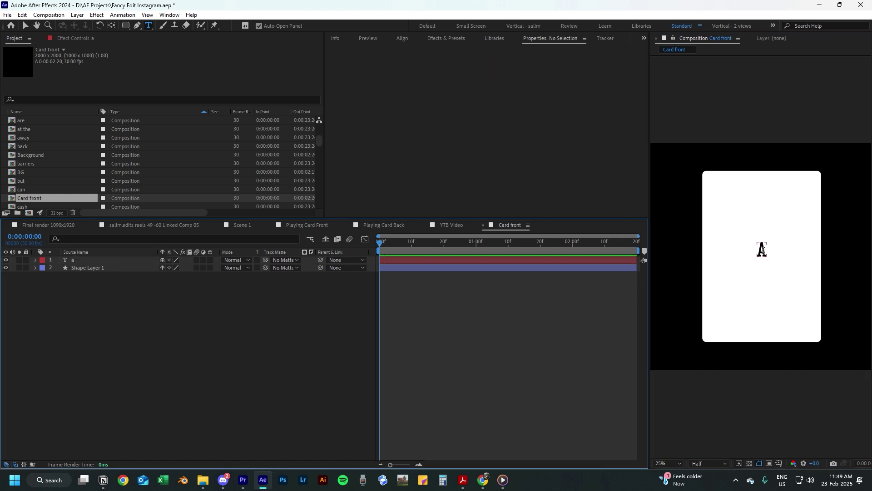
key("v")
left_click_drag(763, 252, 720, 188)
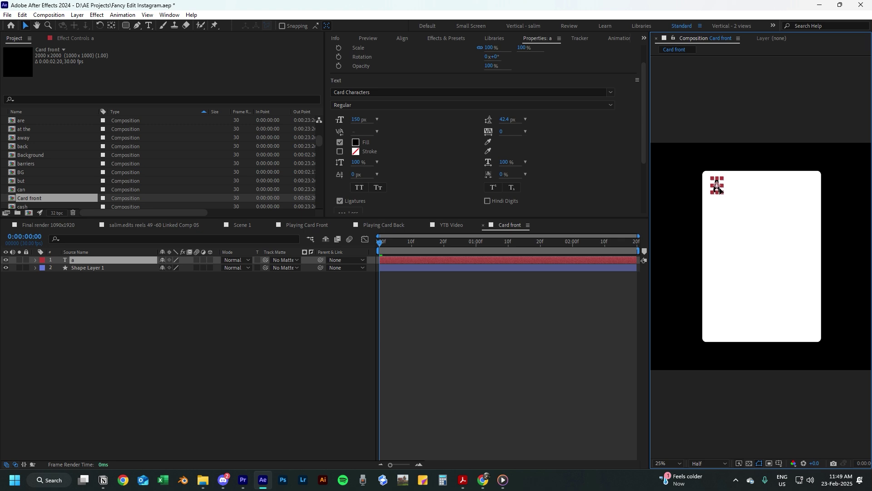
Step: Replace the corner letter with "K" and set its font size to 170 px
double_click(717, 187)
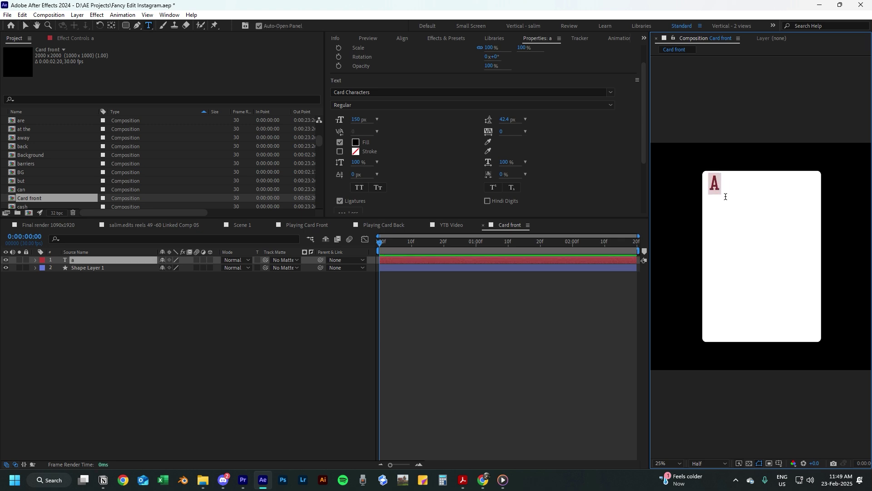
type("K")
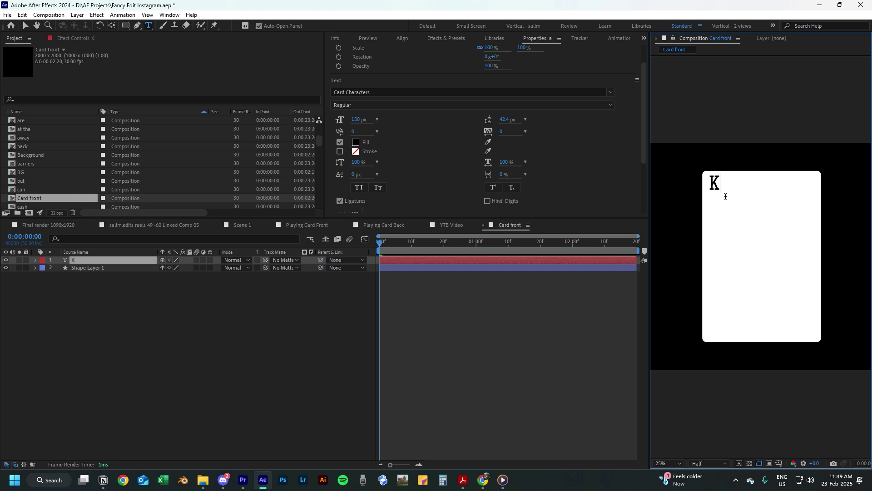
left_click(725, 196)
key("v")
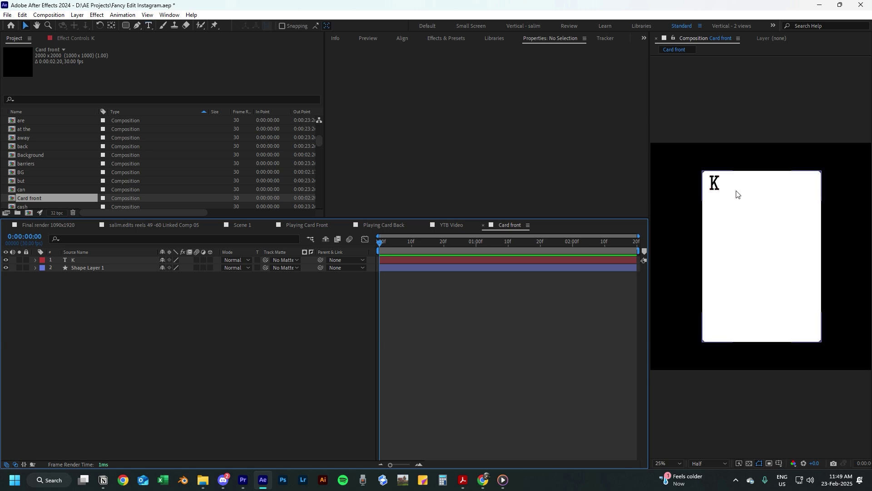
left_click(716, 188)
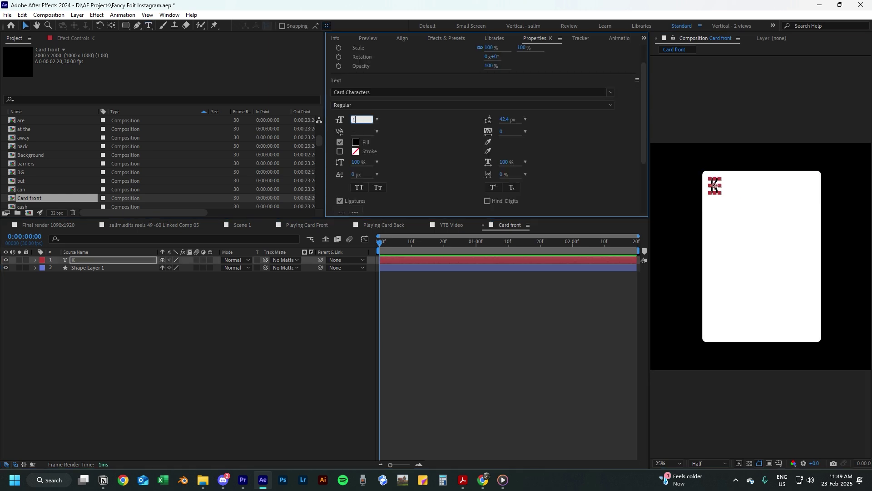
left_click(695, 192)
Step: Duplicate the K text layer and place the copy directly beneath the original letter
scroll(719, 204, "up", 2)
scroll(735, 242, "down", 2)
left_click(111, 260)
key("ctrl+d")
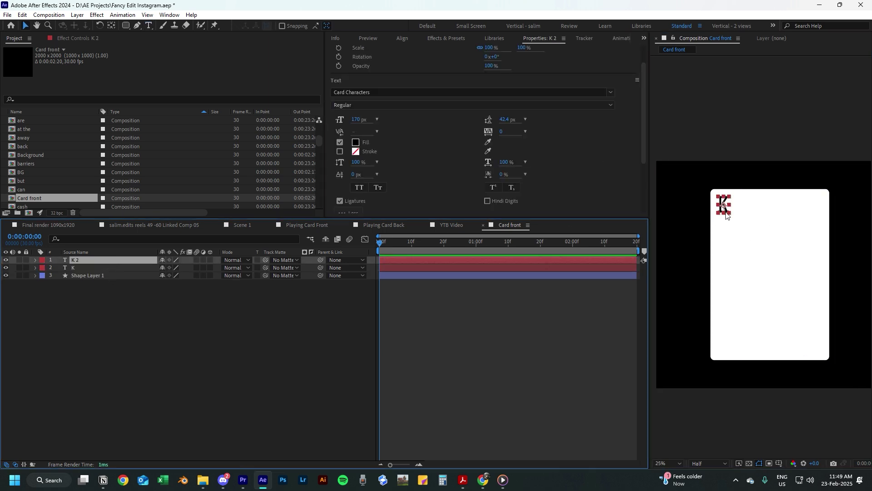
left_click_drag(726, 206, 725, 223)
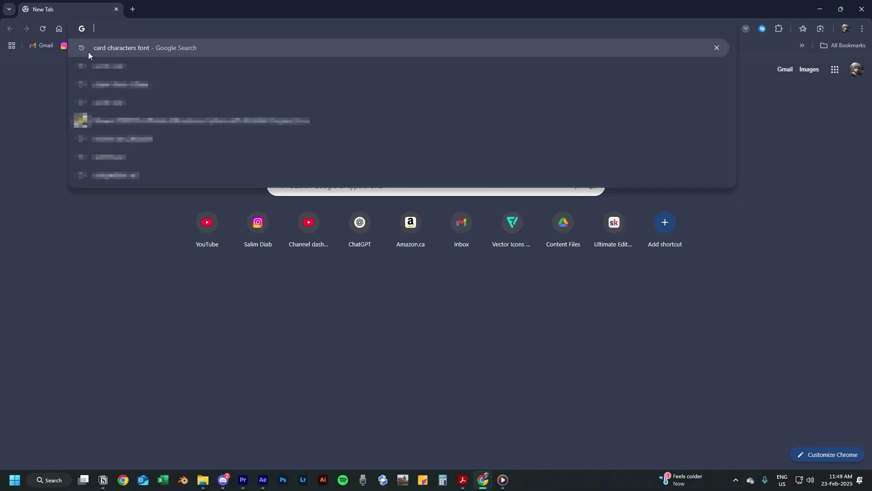
Step: Switch to Chrome, search for "card characters font" and examine the font's character set on the Urban Fonts page
type("card characters font")
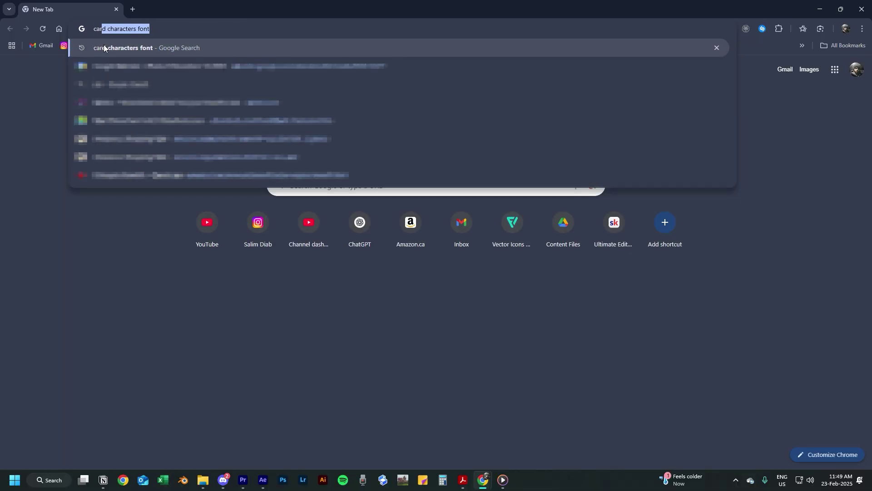
key("Return")
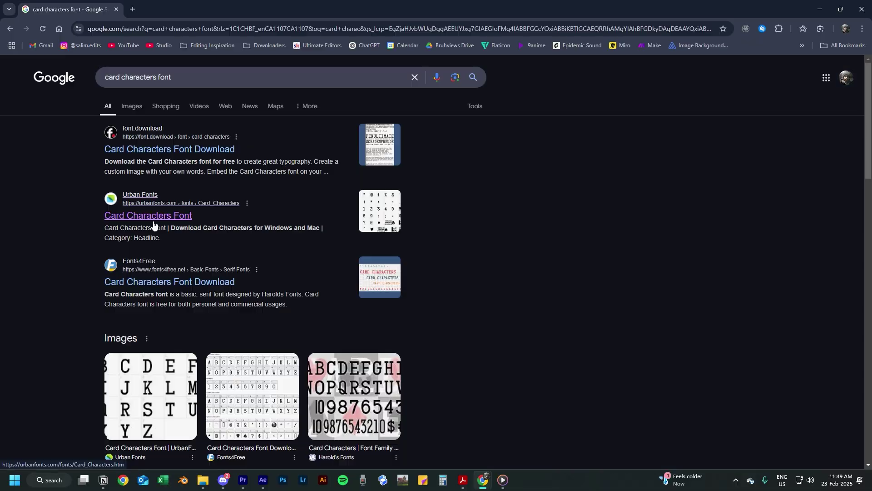
left_click(153, 223)
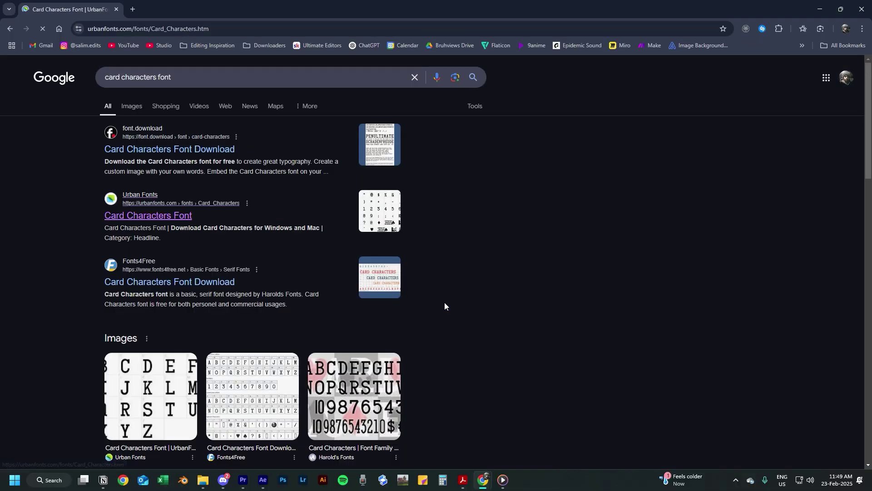
scroll(504, 328, "down", 15)
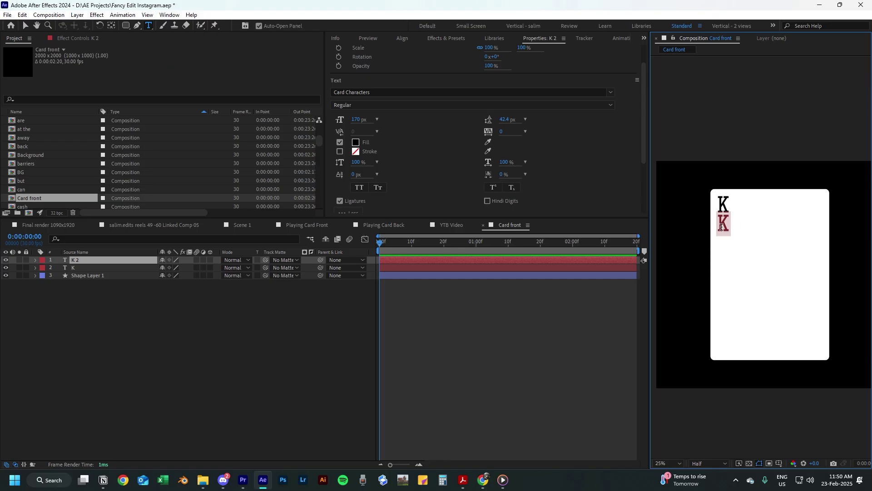
Step: Back in After Effects, replace the lower K with "{" to produce the heart symbol
type("{")
left_click(604, 336)
key("alt+Tab")
key("alt+Tab")
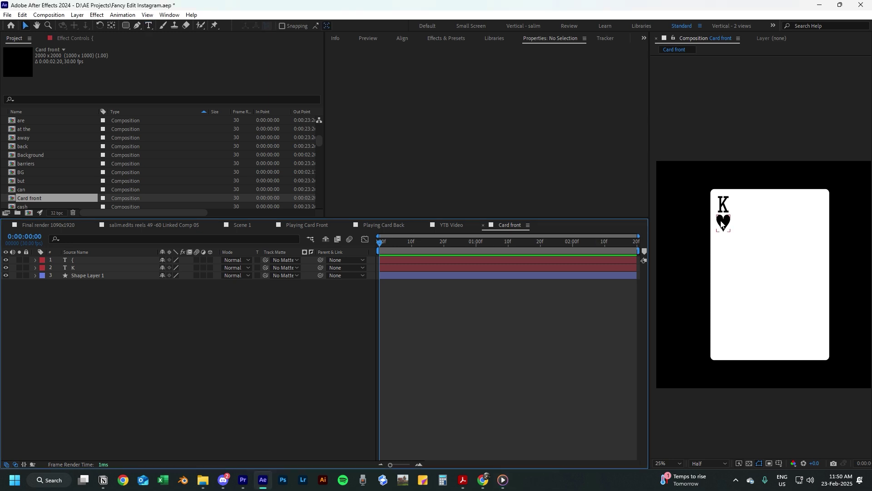
Step: Set the heart symbol's font size to 120 px
key("v")
left_click(723, 223)
left_click(356, 120)
type("120")
key("Return")
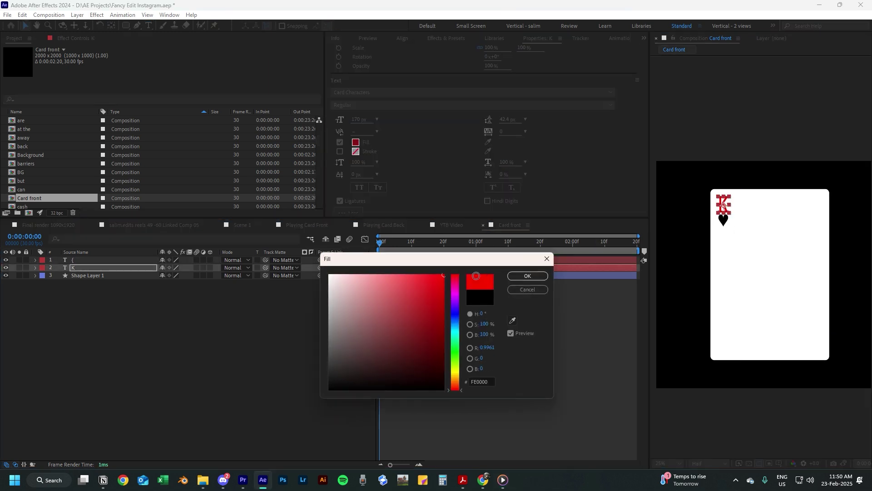
Step: Fill the K with red FE0000 and colour the heart symbol beneath it red as well
left_click(527, 276)
left_click(455, 309)
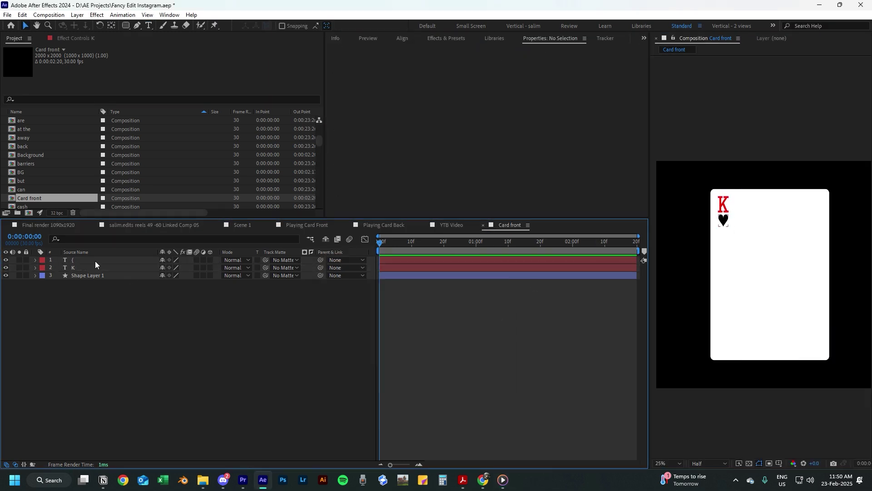
left_click(95, 260)
left_click(356, 142)
left_click_drag(414, 302, 476, 274)
left_click(527, 276)
left_click(455, 299)
Step: Add a null object to the Card front composition
right_click(116, 313)
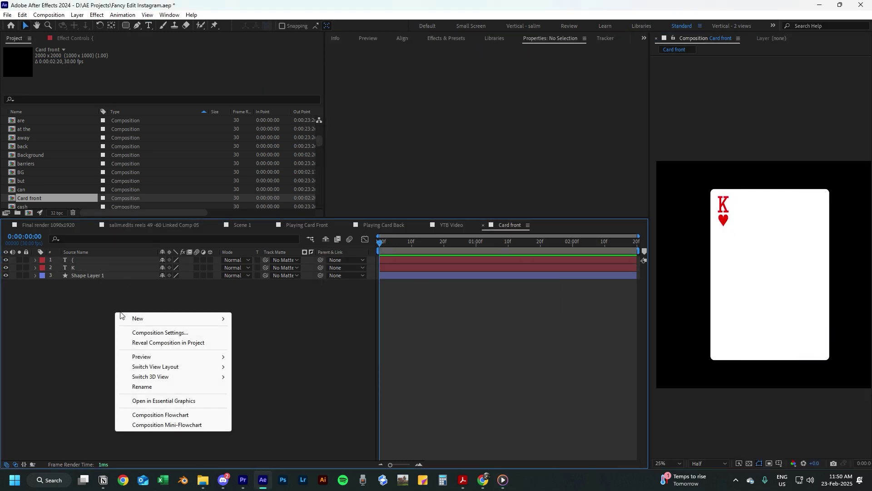
mouse_move(152, 318)
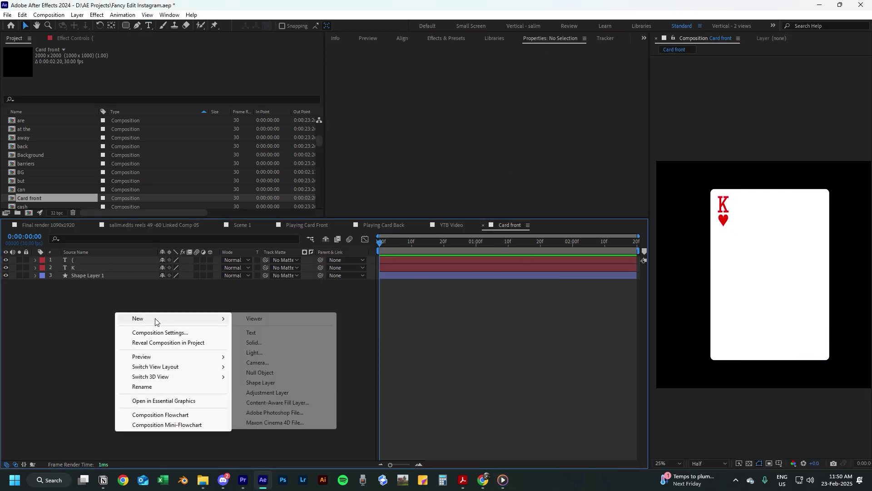
left_click(262, 372)
left_click(127, 309)
Step: Duplicate the K and heart text layers and parent the two copies to the null object
left_click(85, 268)
left_click(86, 275, "ctrl")
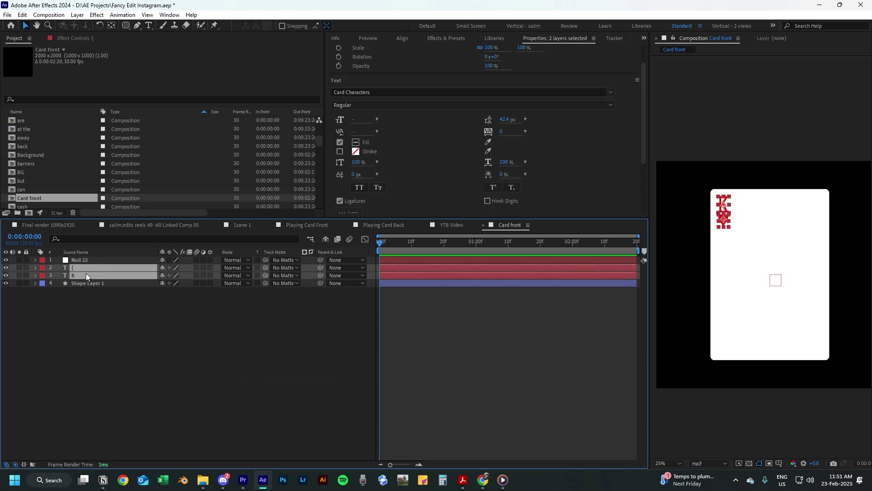
key("ctrl+d")
left_click_drag(73, 282, 75, 272)
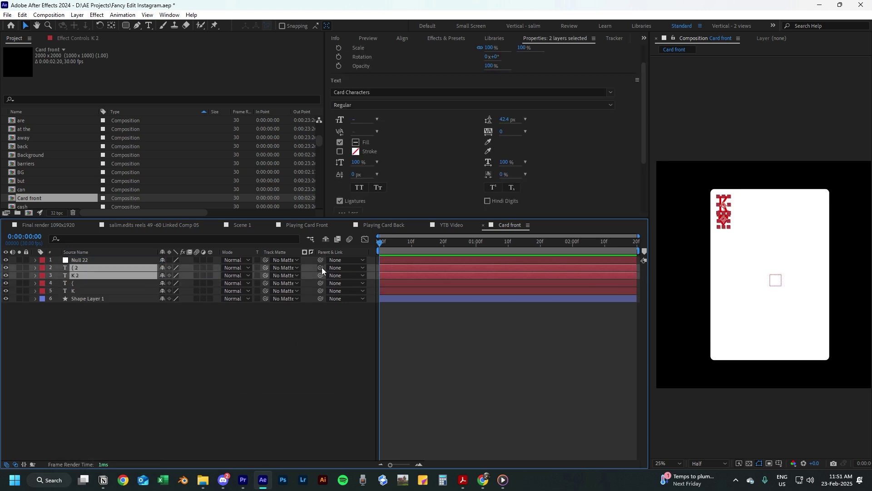
left_click_drag(271, 268, 91, 260)
key("ctrl+Up")
Step: Rotate the null object to 180° so the duplicated K and heart land inverted in the card's opposite corner
key("r")
left_click(191, 368)
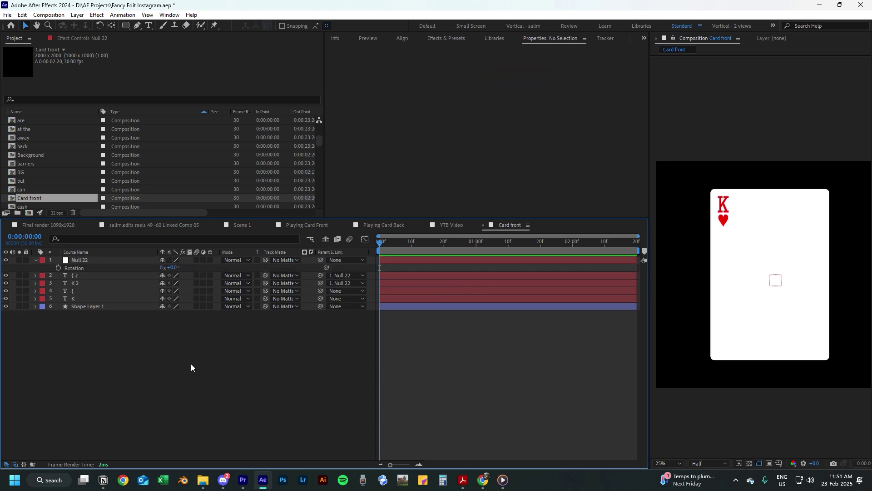
left_click_drag(171, 271, 188, 277)
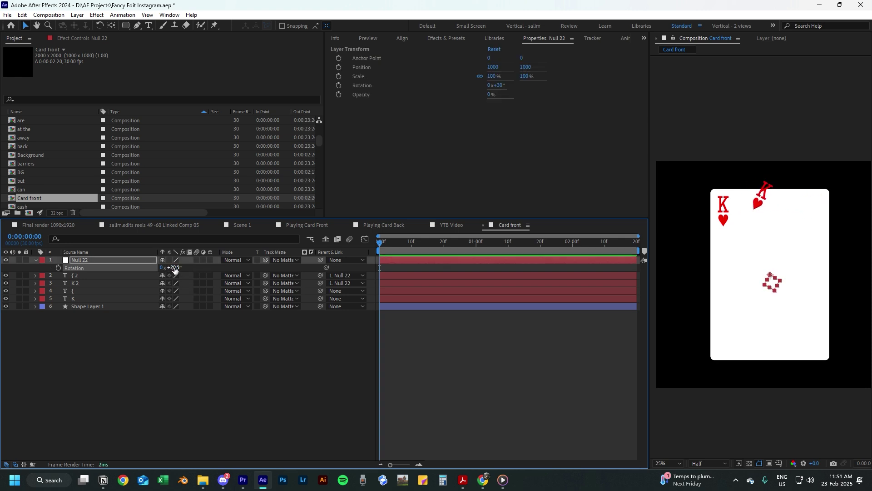
type("180")
key("Return")
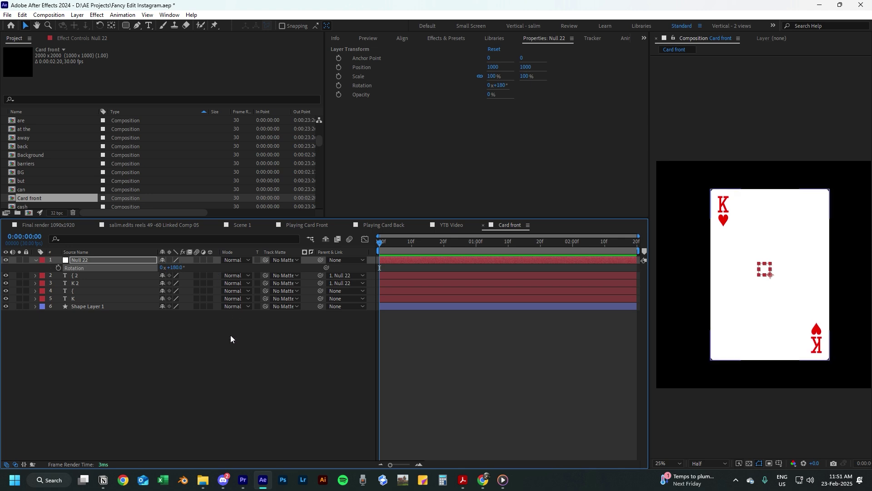
Step: Set up the Rectangle tool with no fill and a solid black 000000 stroke
left_click(241, 346)
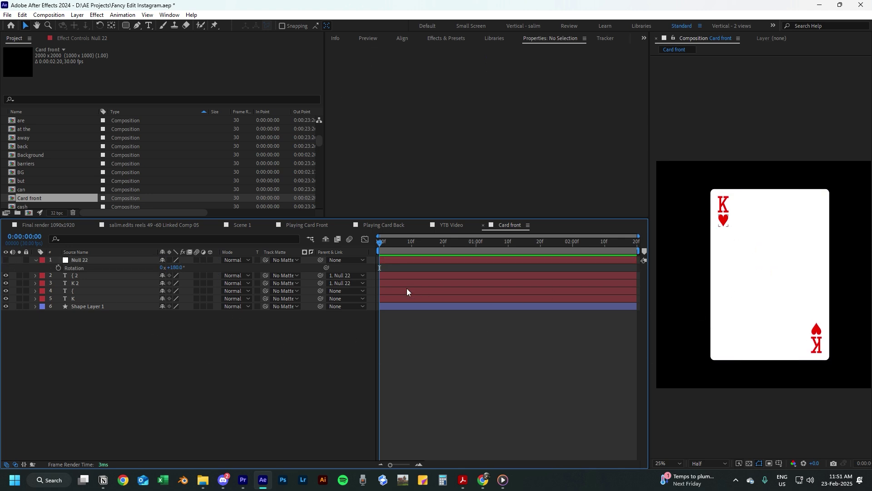
left_click(125, 28)
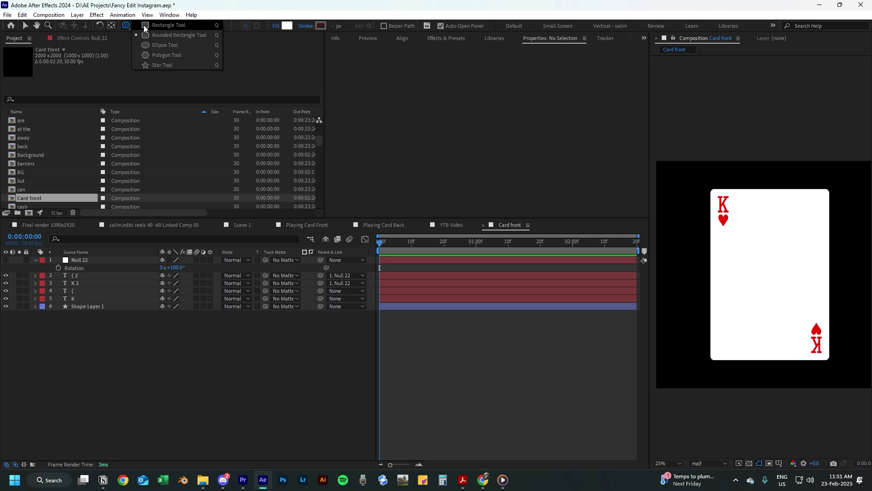
left_click(144, 25)
left_click(276, 25)
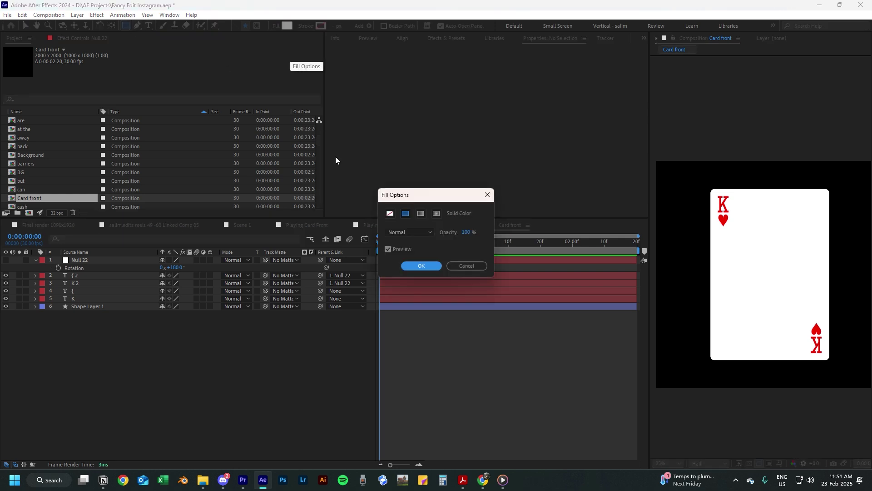
left_click(425, 267)
left_click(305, 26)
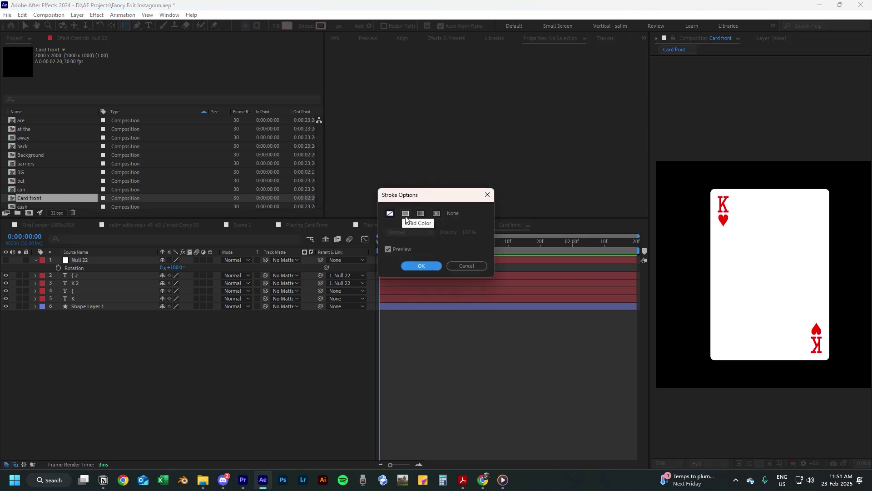
left_click(425, 265)
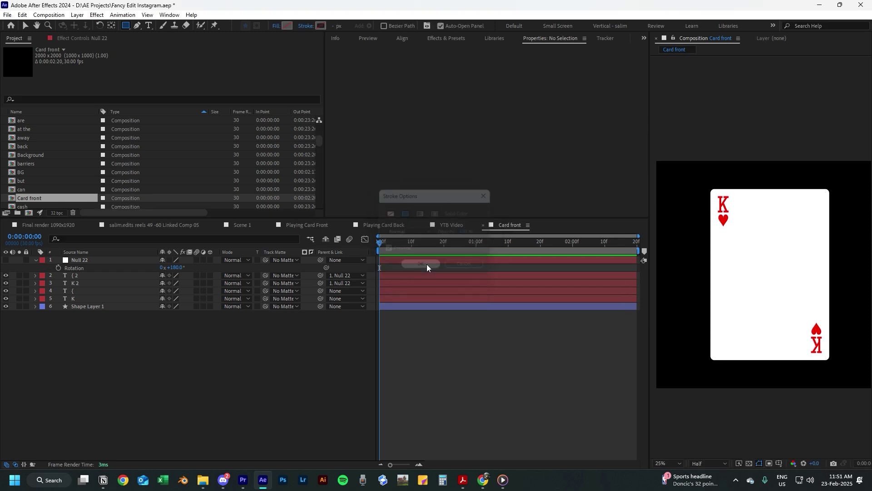
left_click(323, 27)
left_click_drag(415, 343, 268, 414)
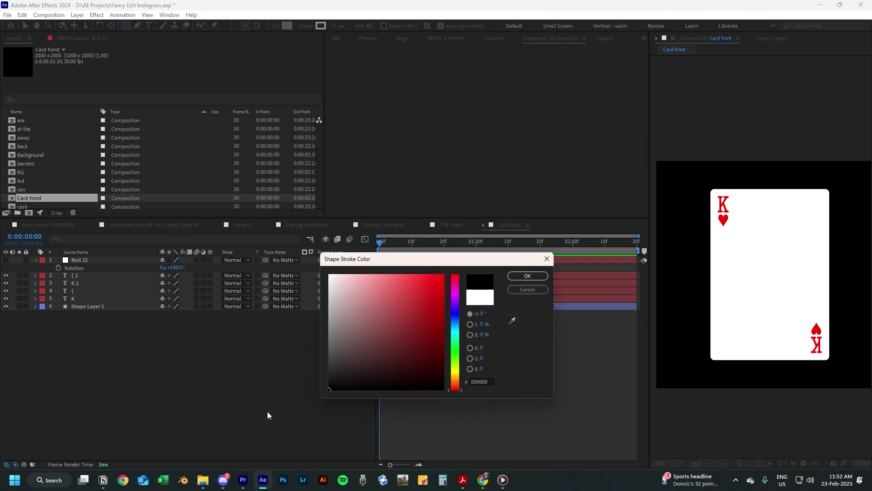
left_click(525, 276)
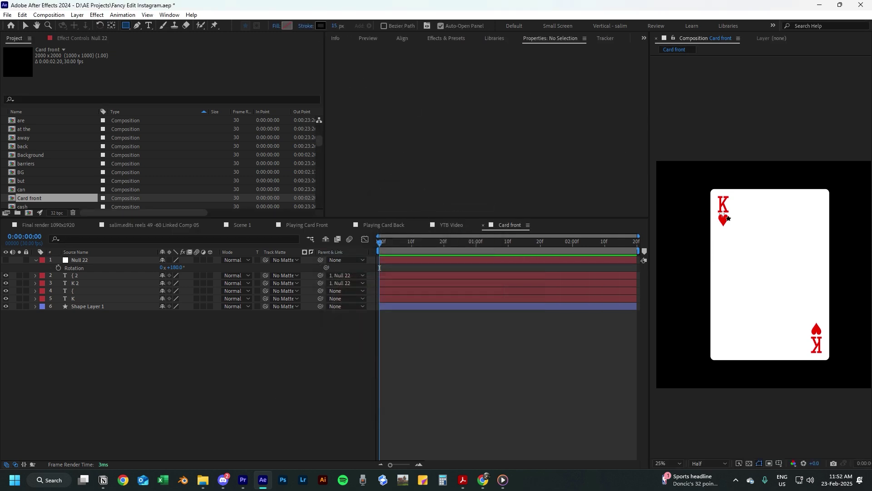
Step: Draw a rectangular frame about 652 × 1232 px in the middle of the card and set its stroke width to 7 px
left_click_drag(735, 207, 810, 346)
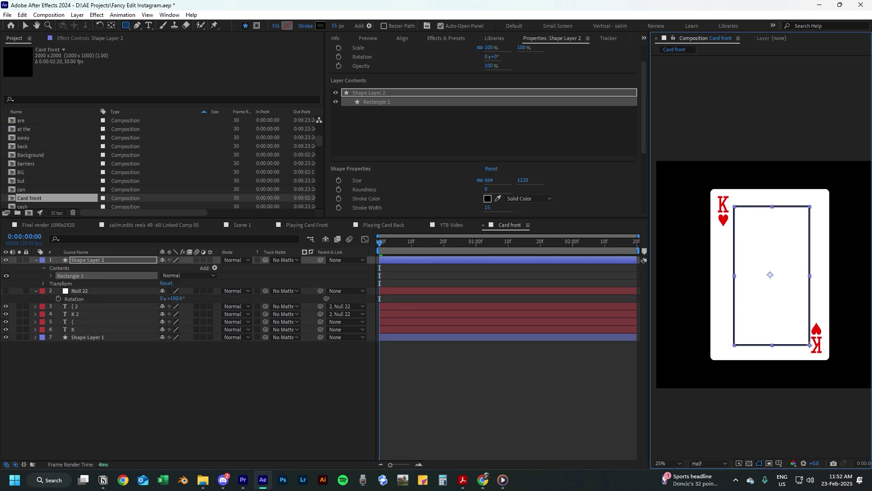
key("v")
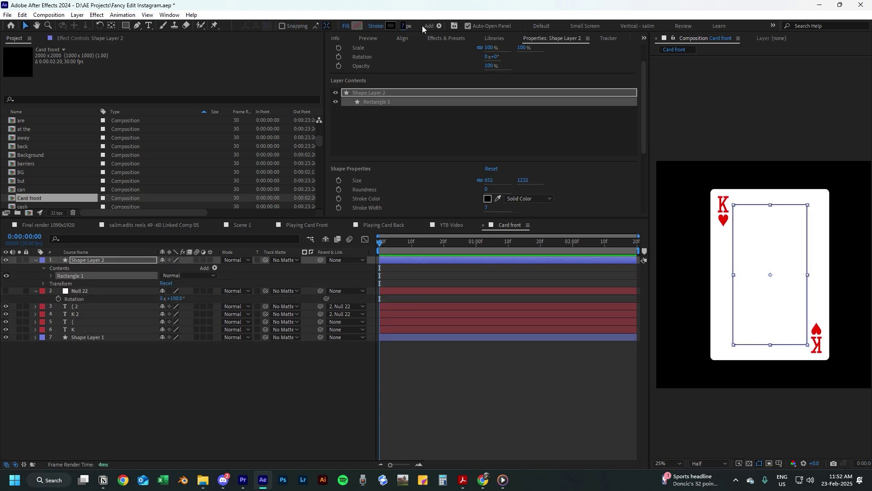
left_click(507, 394)
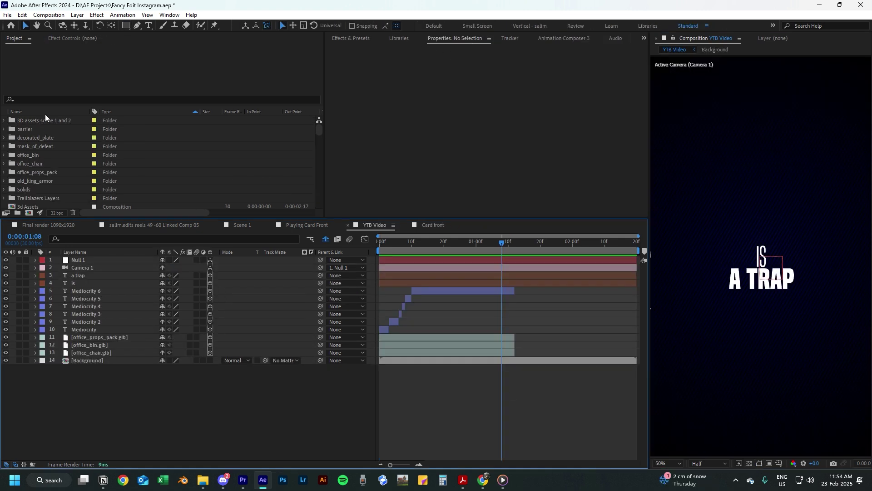
Step: Search the project for "card" and place the Card front composition in YTB Video directly below the "is" text layer
left_click(44, 98)
type("card")
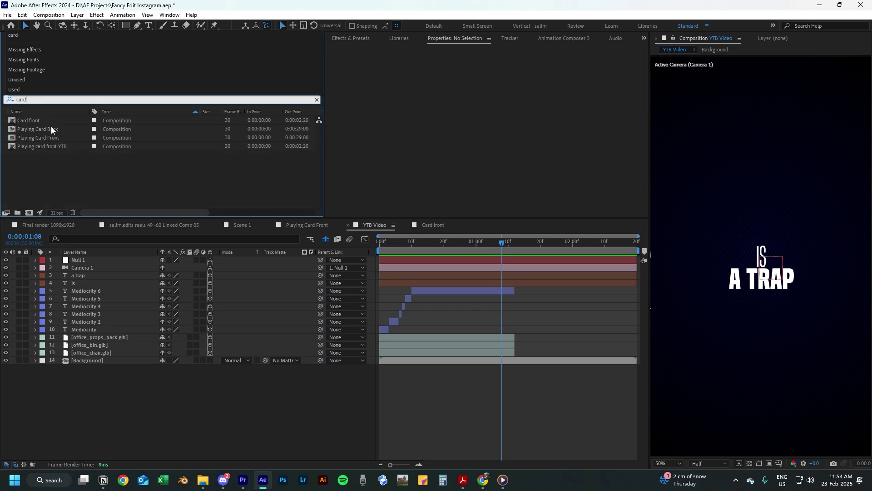
left_click_drag(50, 121, 106, 289)
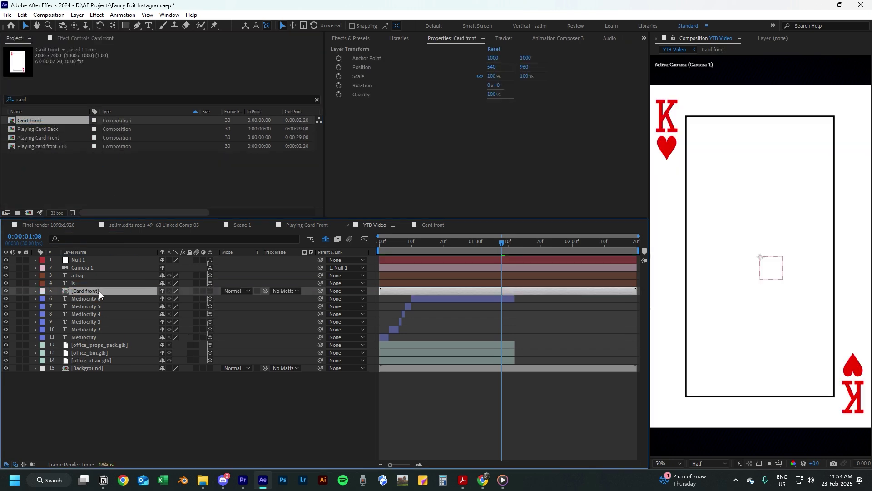
Step: Duplicate the Card front composition, rename the copy Card back, and place it in YTB Video above the Card front layer
left_click(30, 122)
key("ctrl+d")
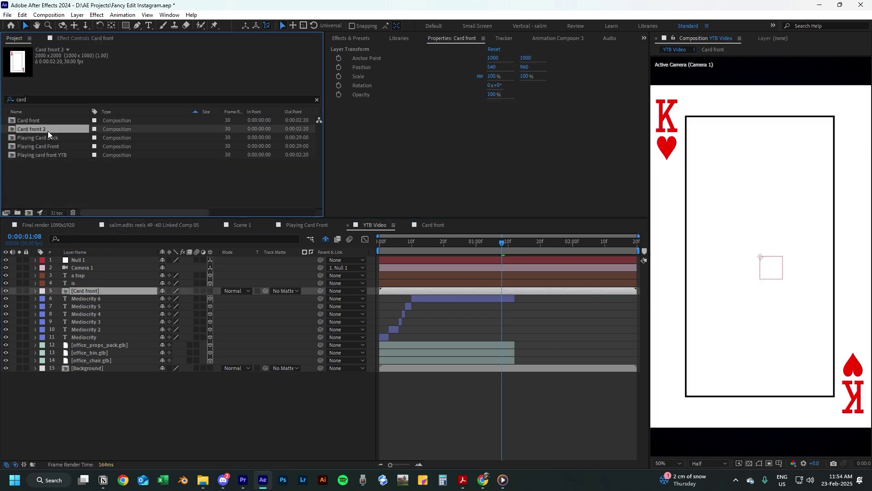
right_click(46, 129)
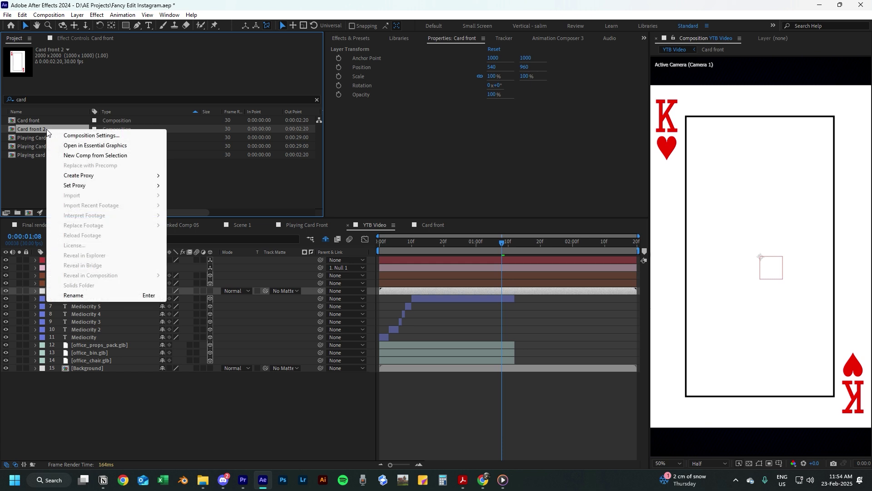
left_click(105, 295)
type("Card back")
left_click(52, 169)
left_click_drag(28, 120, 91, 298)
Step: Open the Card back composition and delete its rectangular frame layer
double_click(81, 299)
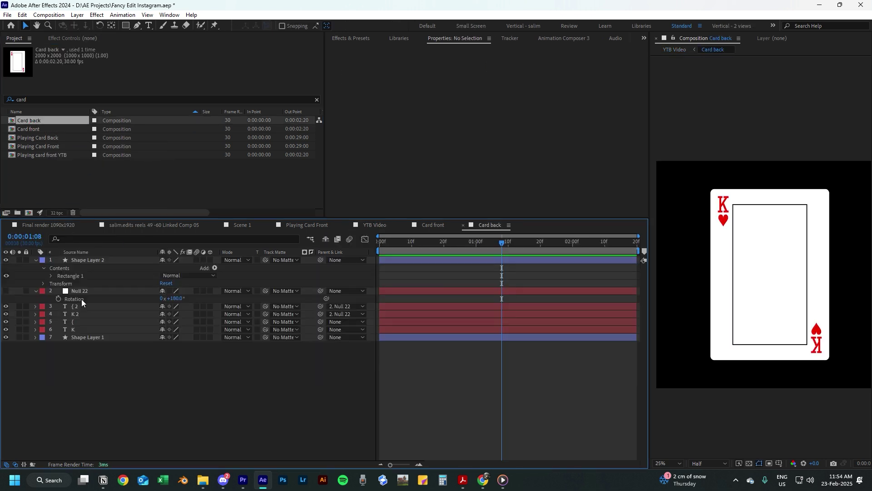
left_click(732, 314)
key("Delete")
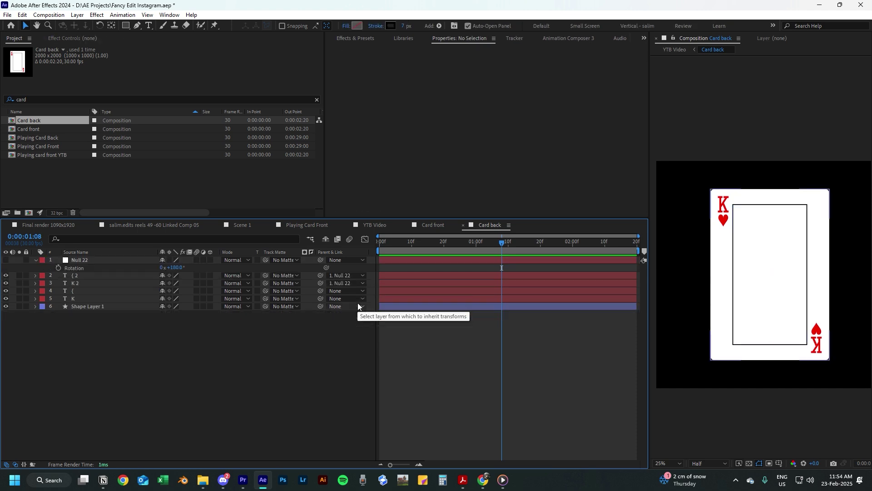
Step: Change the K to A in both corners of the Card back
left_click(724, 207)
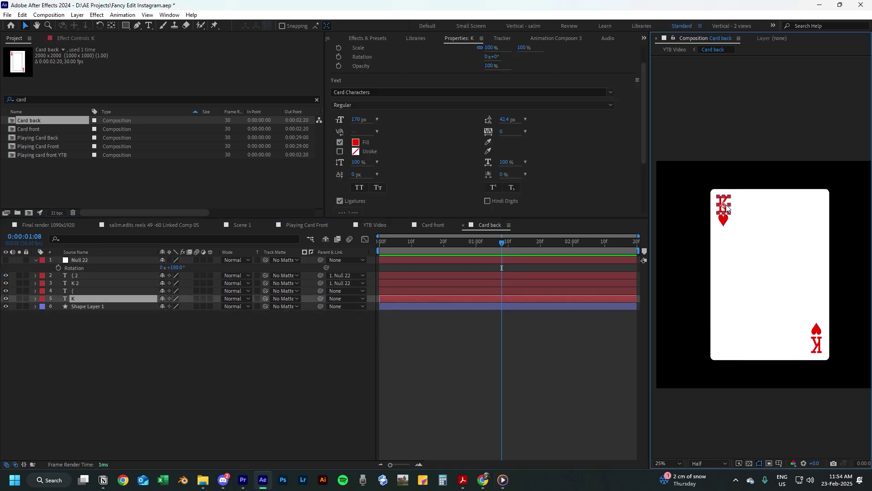
double_click(725, 205)
type("A")
left_click(549, 352)
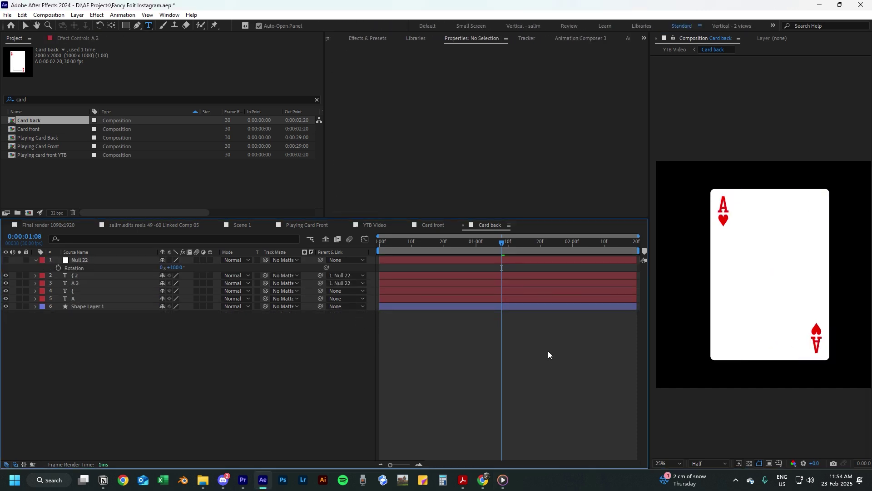
Step: Replace both heart symbols on the Card back with club symbols by entering the character "]"
left_click(724, 219)
type("]")
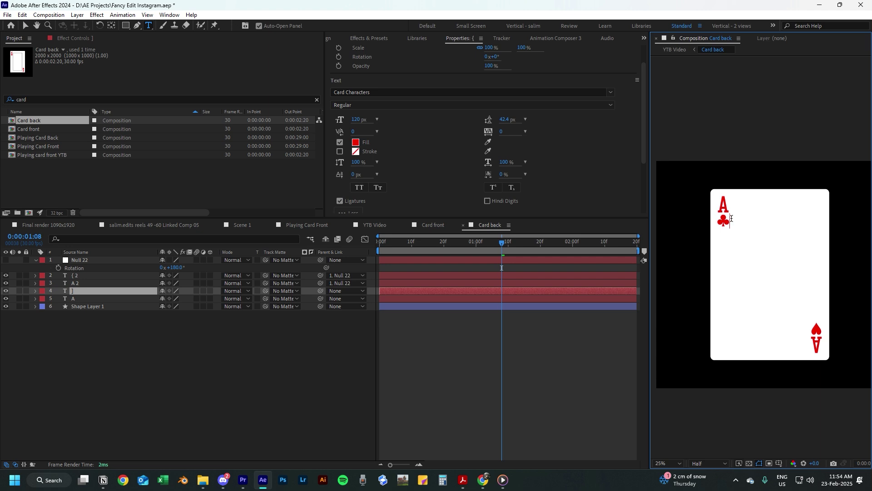
left_click(825, 325)
type("]")
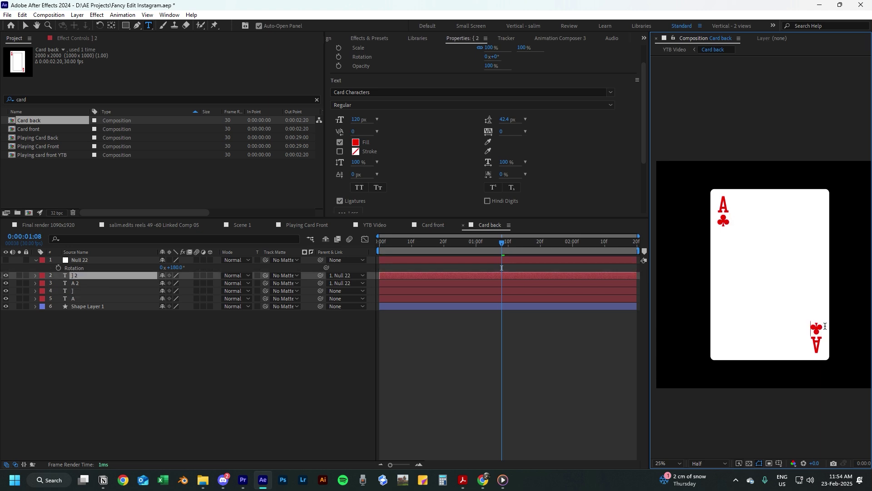
left_click(562, 376)
Step: Fill all four letter and club text layers of the Card back with black
left_click(109, 259)
left_click(95, 275)
left_click(91, 298, "shift")
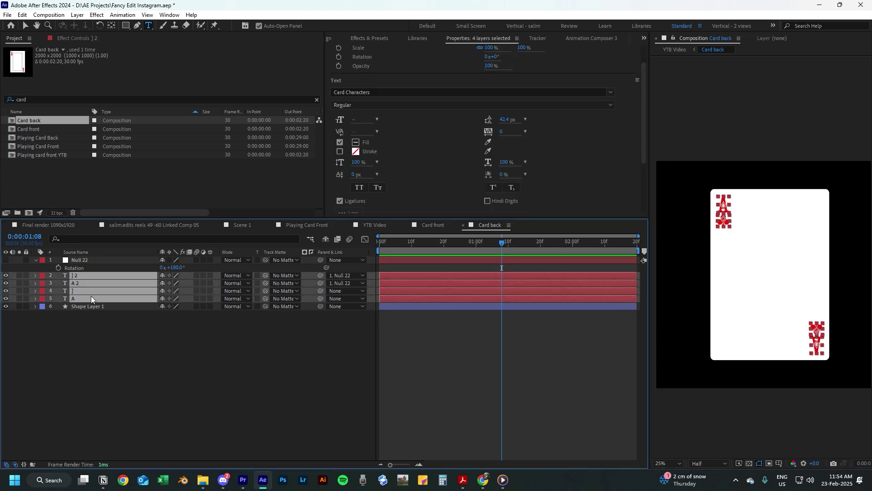
left_click(356, 143)
left_click(356, 143)
left_click(527, 276)
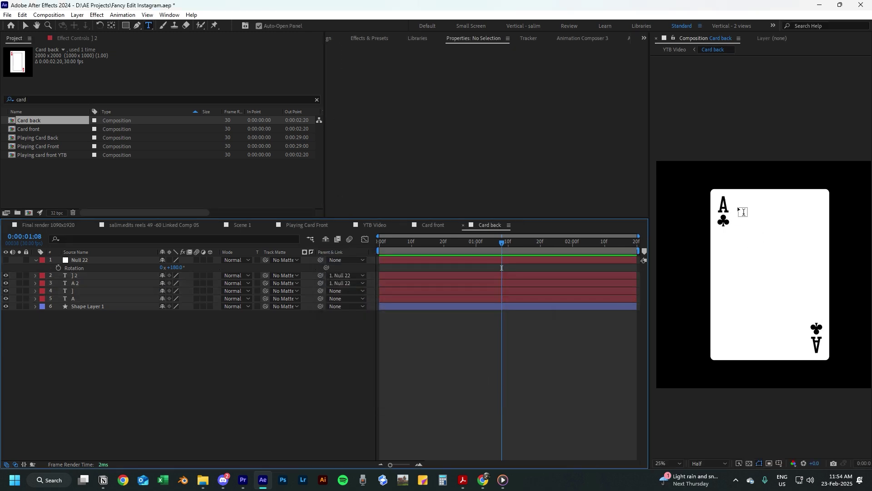
Step: Make the Card back and Card front layers 3D in YTB Video and position both at 1711.1, 960, 1965.9
left_click(374, 225)
left_click(100, 291)
left_click(104, 299, "ctrl")
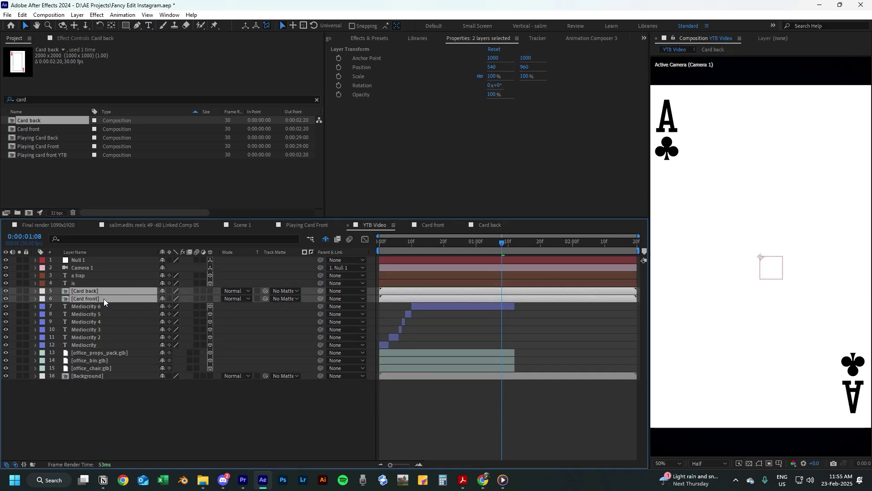
left_click(211, 291)
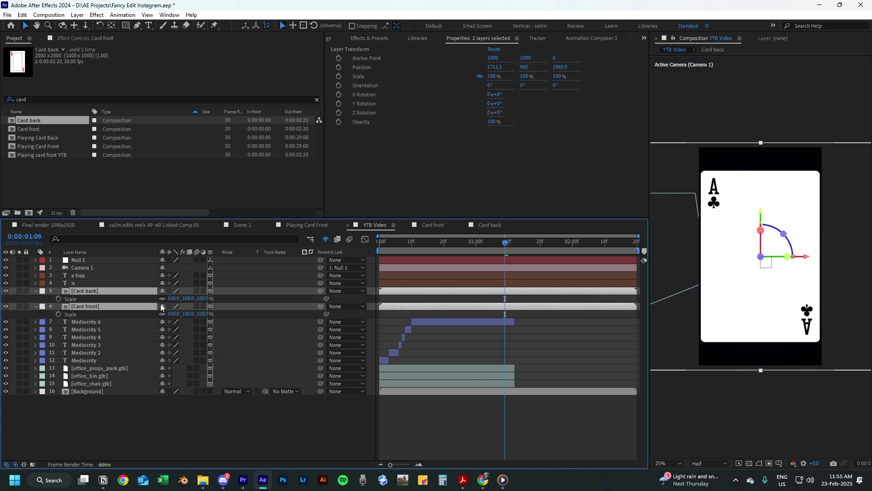
Step: Scale the Card back and Card front layers to 45%
mouse_move(175, 298)
left_mouse_down()
mouse_move(127, 300)
mouse_move(166, 299)
left_mouse_up()
left_click(752, 411)
key("shift+slash")
left_click(100, 292)
left_click(104, 306, "shift")
key("s")
key("s")
left_click(167, 300)
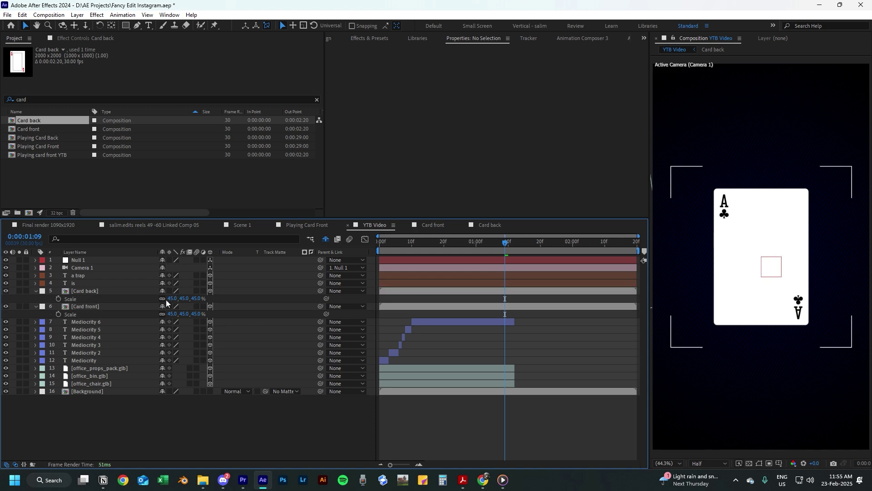
Step: Fill the "a trap" and "is" text layers with black 000000
left_click(100, 290)
left_click(99, 307, "shift")
key("p")
left_click(85, 275)
left_click(85, 283, "shift")
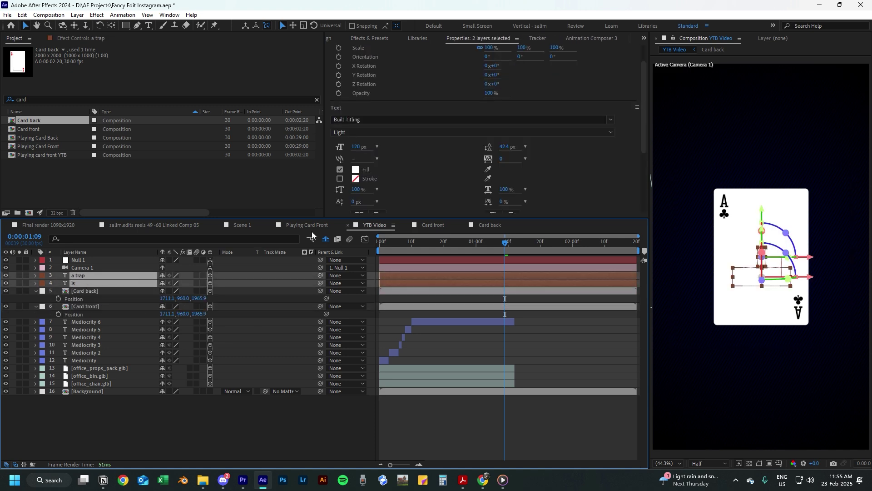
left_click(357, 175)
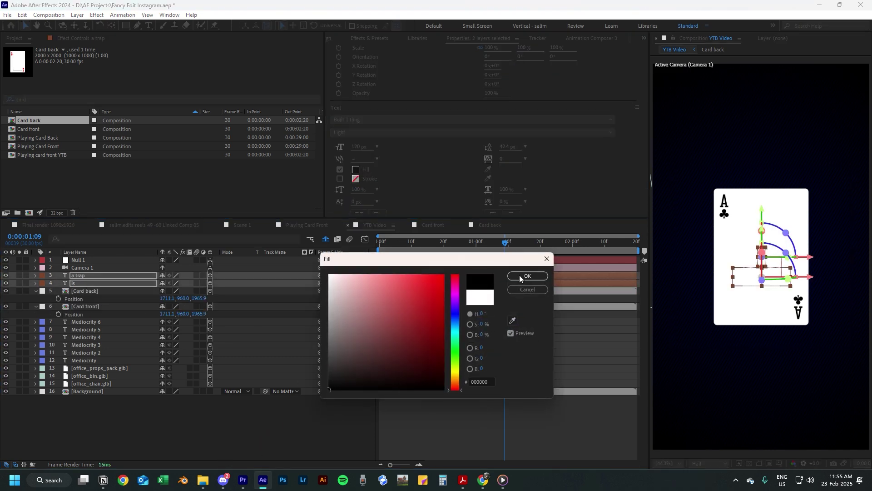
left_click(520, 276)
Step: Move both card layers back in depth to a Z position of 2010.9 and order Card front above Card back
left_click(86, 305)
left_click(91, 291, "shift")
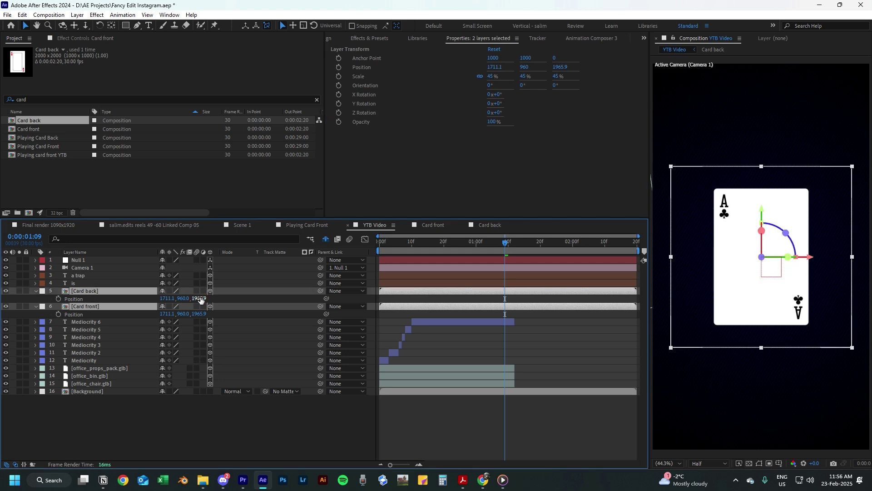
left_click_drag(200, 299, 220, 297)
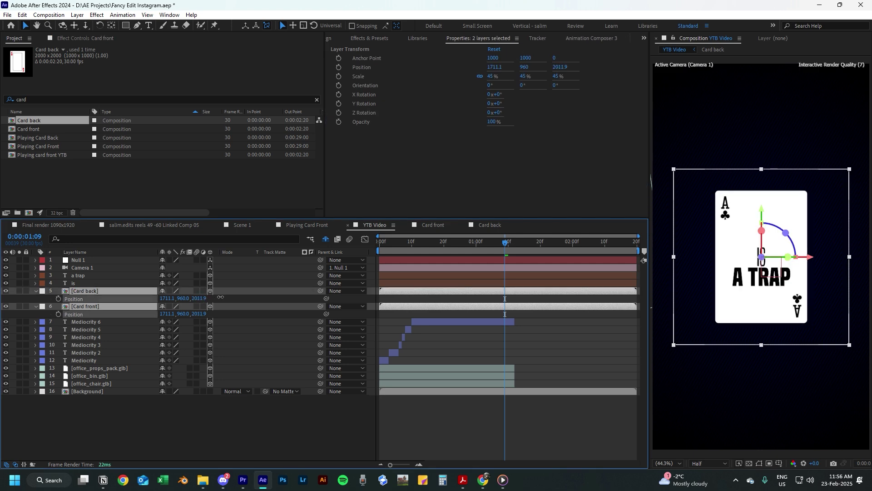
left_click(200, 398)
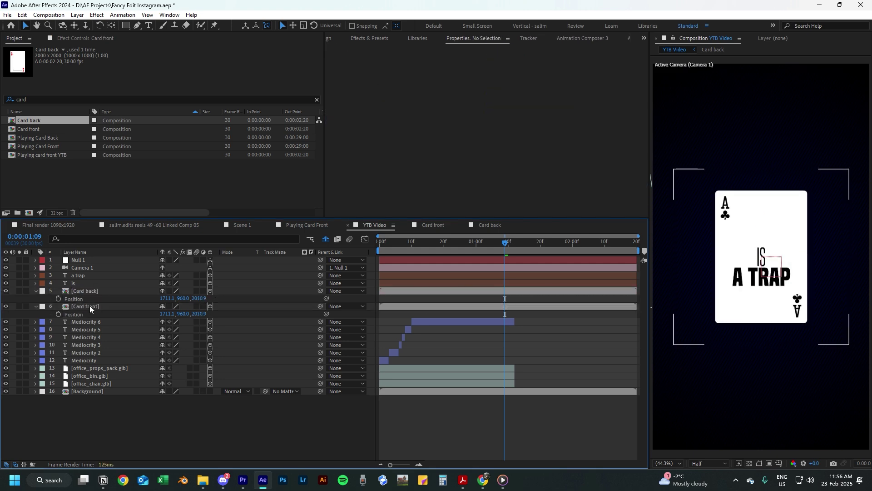
left_click_drag(89, 306, 89, 289)
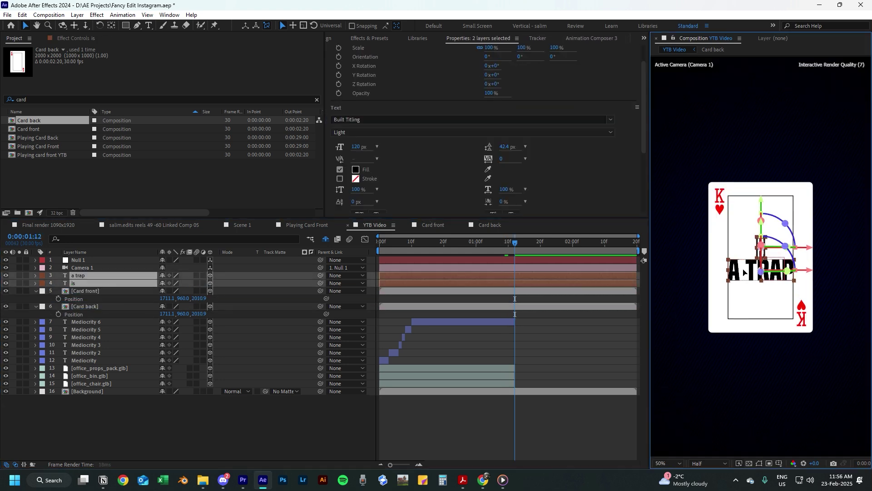
Step: Move the "is" and "a trap" texts upward on the card and set the "a trap" font size to 100 px
left_click_drag(748, 277, 747, 261)
left_click(746, 285)
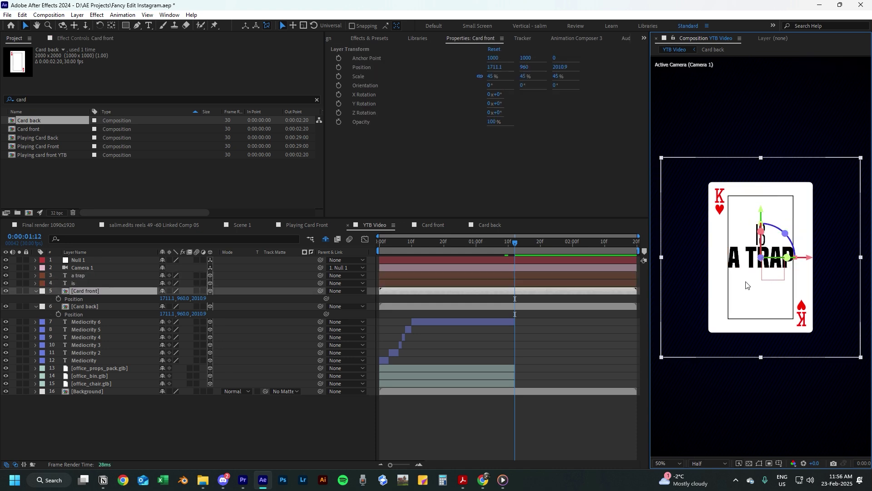
left_click(746, 263)
left_click(357, 148)
type("100")
key("Return")
left_click(707, 348)
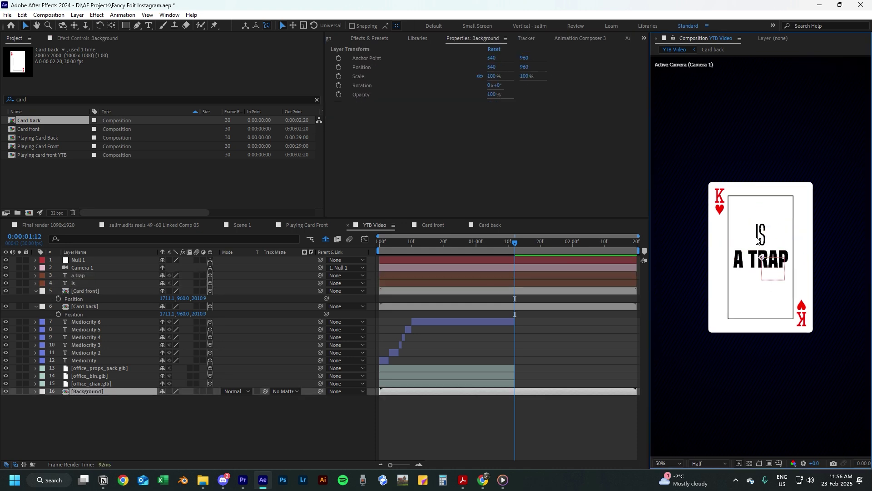
Step: Duplicate Camera 1 together with its parent Null 1 in YTB Video
left_click(87, 267)
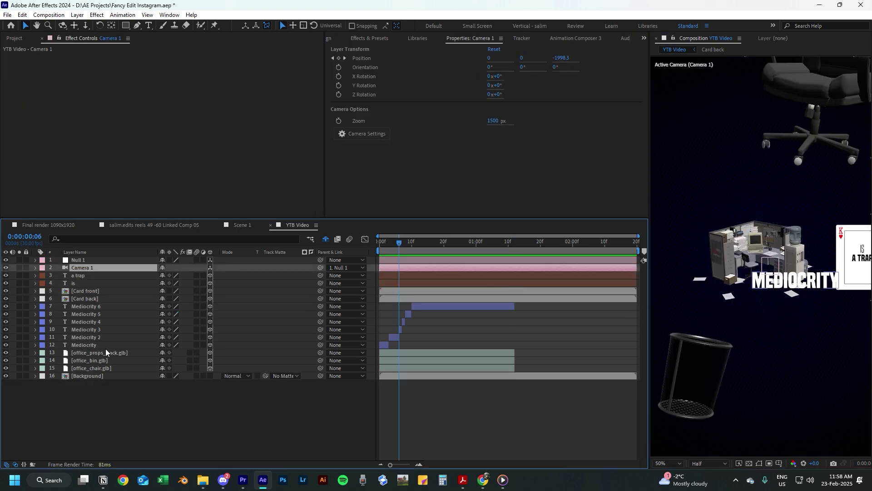
left_click(82, 260, "shift")
key("ctrl+d")
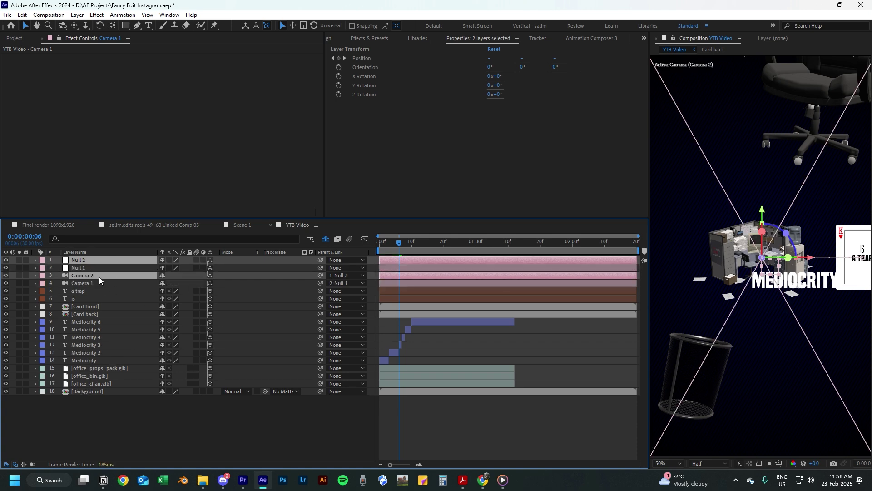
Step: Pre-compose Null 2, Camera 2 and the three office model layers into a composition named "3d Assets in first scene"
left_click_drag(89, 276, 105, 363)
left_click(90, 369, "shift")
left_click(95, 383, "shift")
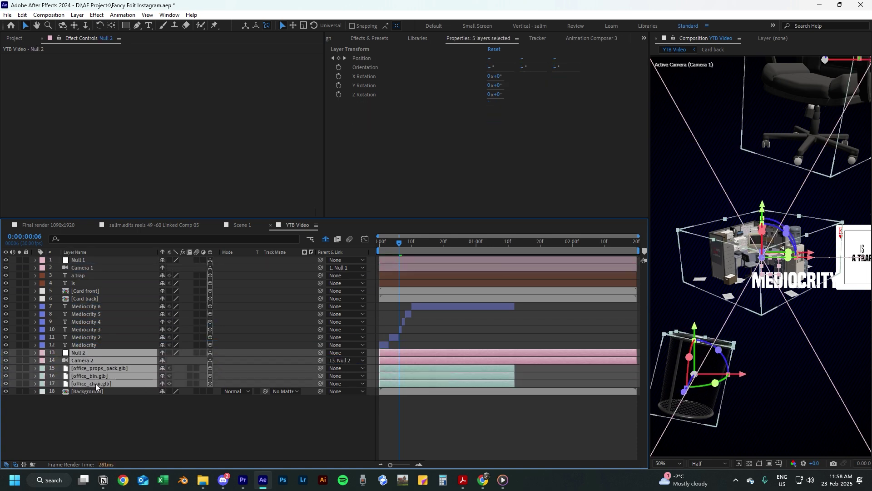
right_click(99, 367)
left_click(139, 302)
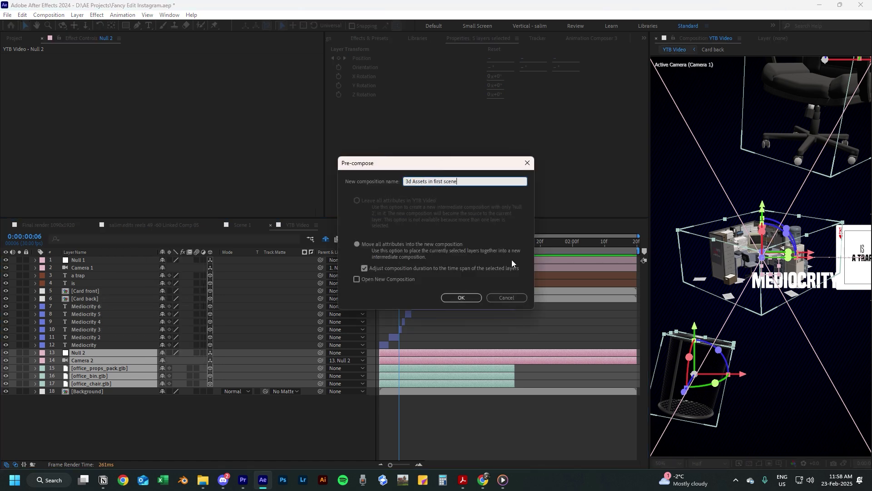
left_click(462, 298)
Step: Change the YTB Video composition's 3D renderer to Classic 3D
right_click(276, 402)
left_click(318, 302)
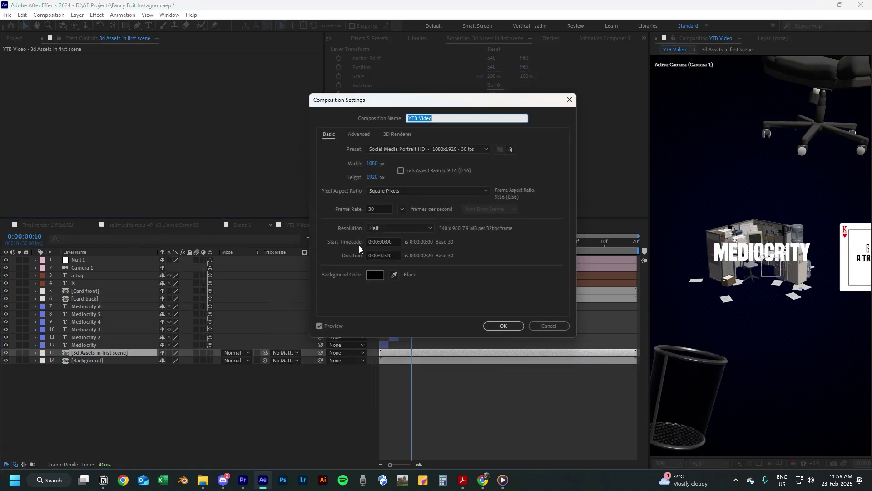
left_click(358, 134)
left_click(397, 134)
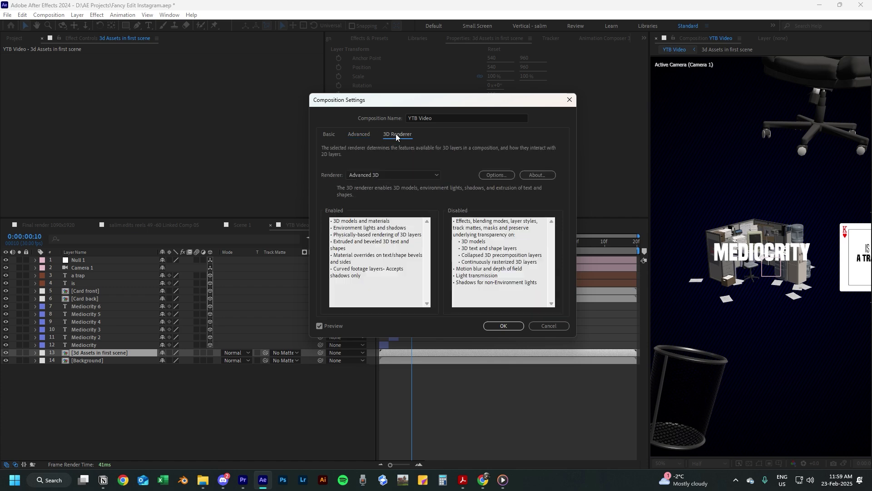
left_click(398, 175)
left_click(394, 183)
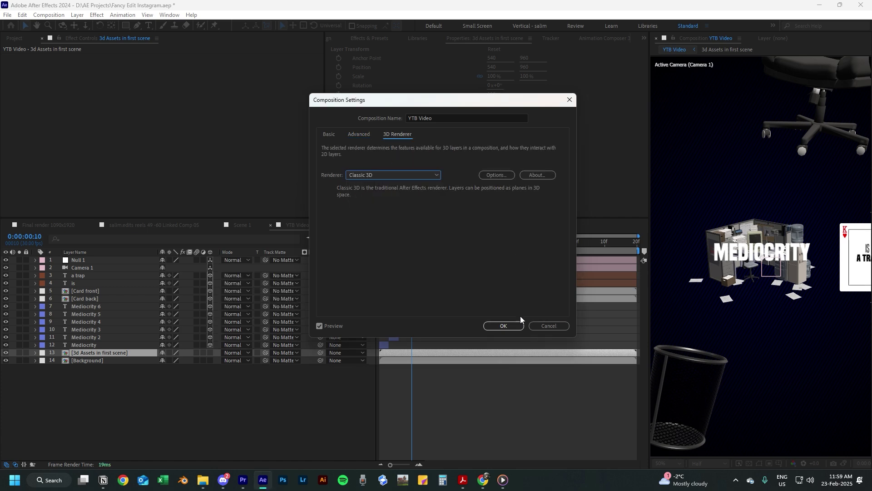
left_click(509, 326)
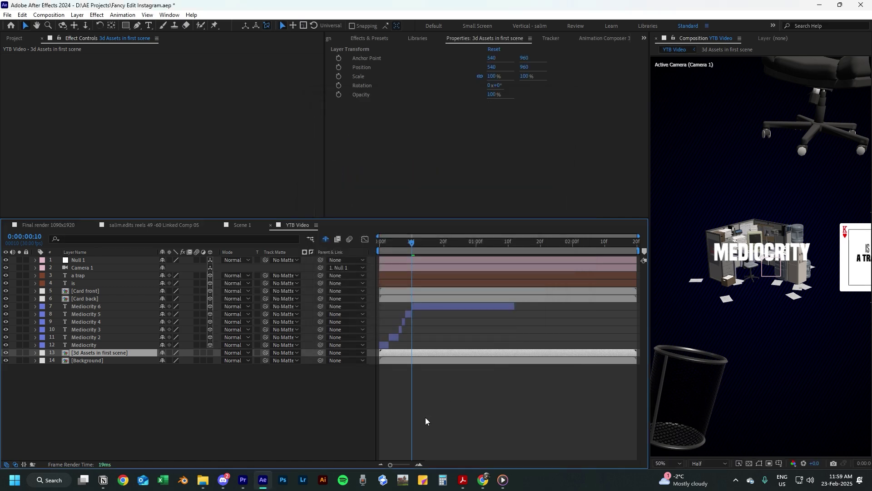
left_click(426, 418)
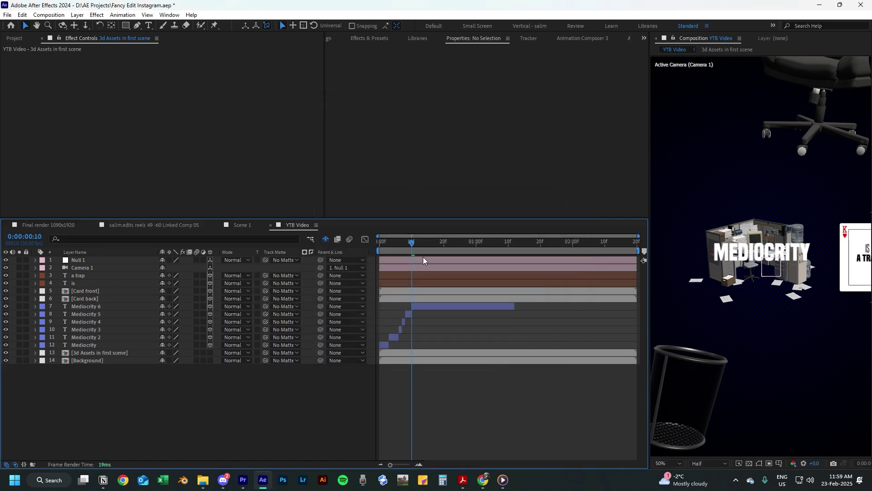
Step: Set the blending mode of the five text layers Mediocrity through Mediocrity 5 to Difference
key("Home")
key("Page_Down")
left_click(383, 345)
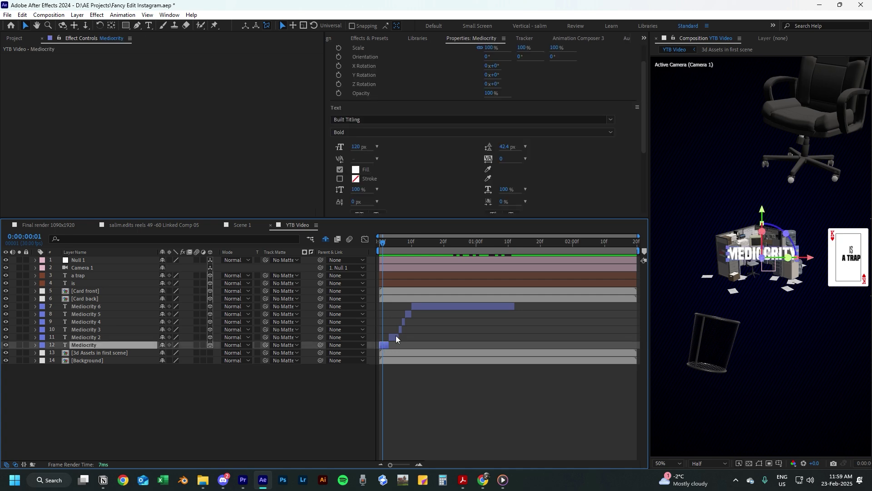
left_click(408, 314, "shift")
left_click(412, 241)
left_click(246, 315)
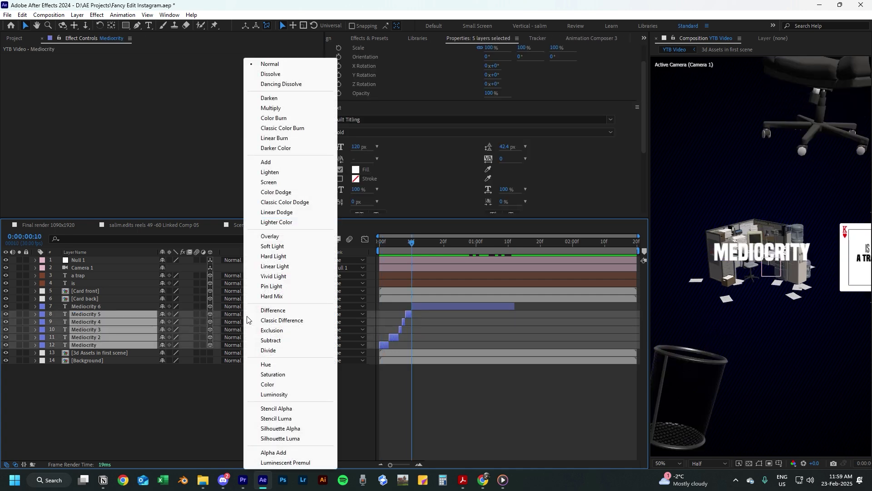
left_click(295, 312)
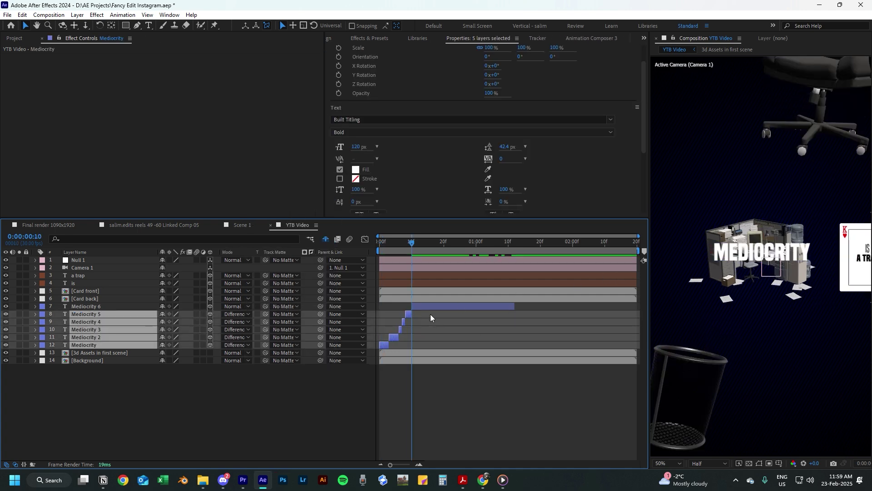
Step: Examine the blended Mediocrity text close up at the start of the composition and play the preview
left_click(402, 246)
key("Page_Up")
scroll(744, 304, "up", 4)
left_click_drag(392, 246, 376, 252)
left_click_drag(704, 238, 756, 239)
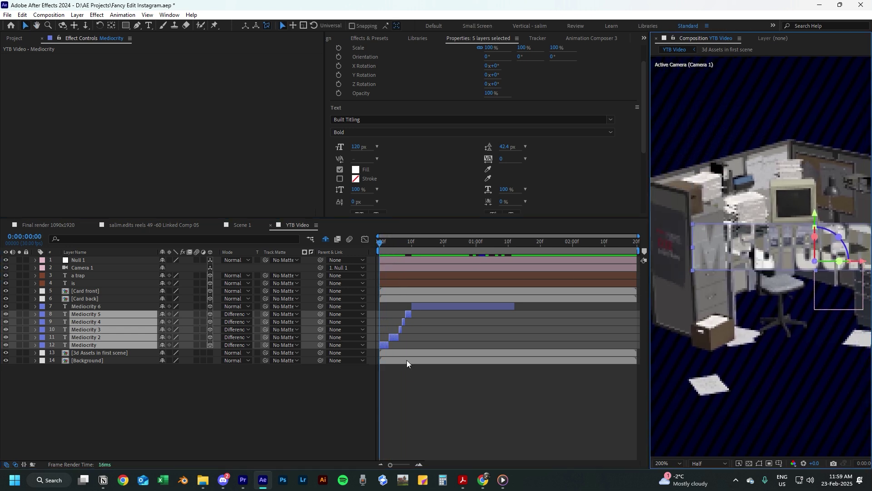
left_click(415, 407)
key("shift+slash")
key("space")
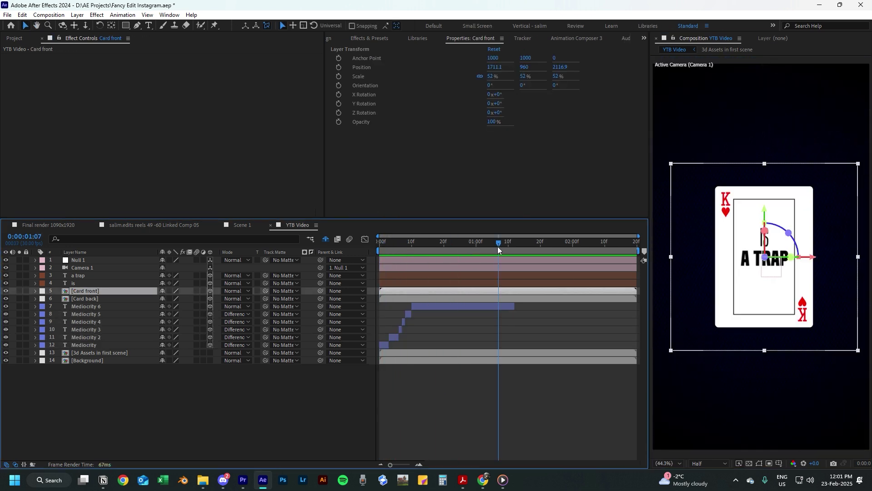
Step: Apply the CC Twister effect to the Card front layer and use Card back as its backside
key("ctrl+space")
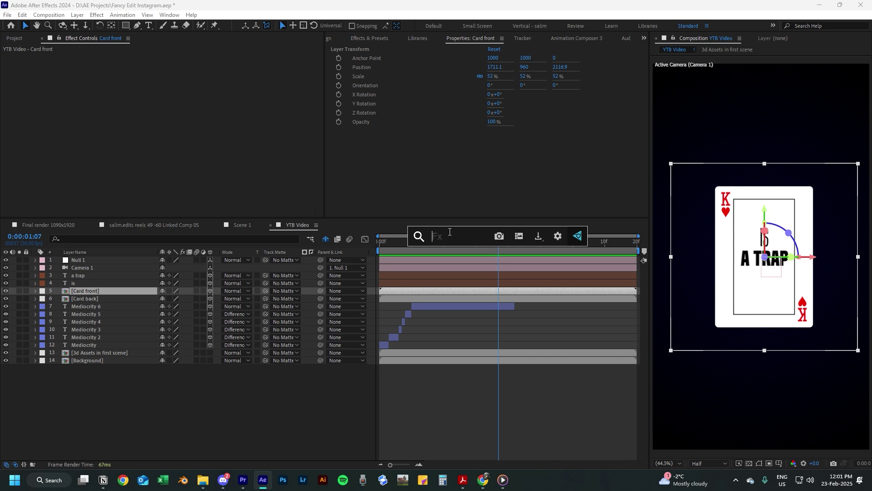
type("twis")
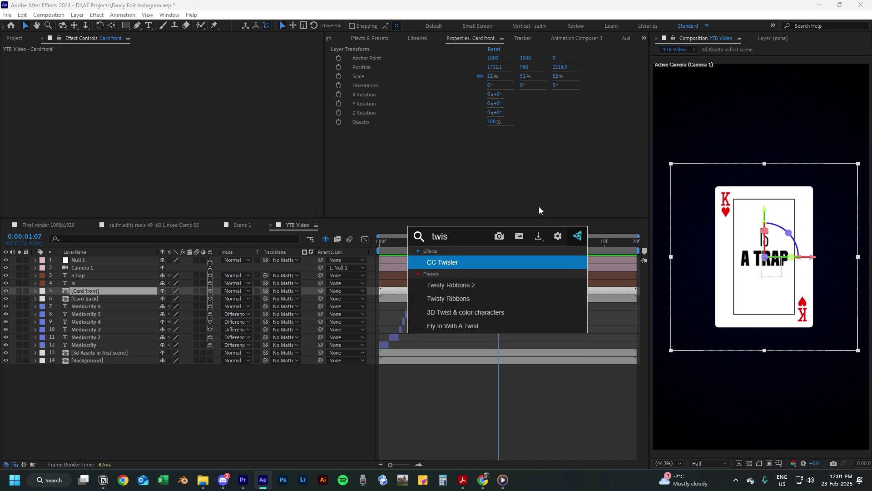
left_click(448, 264)
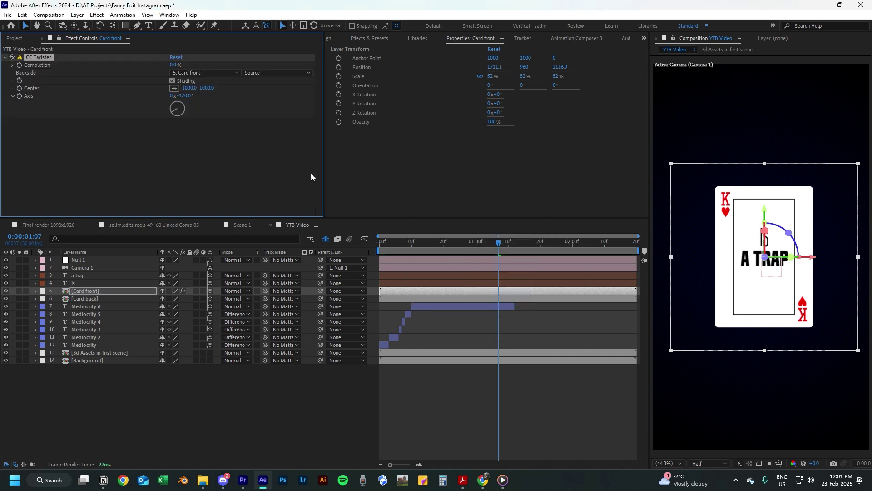
left_click(195, 73)
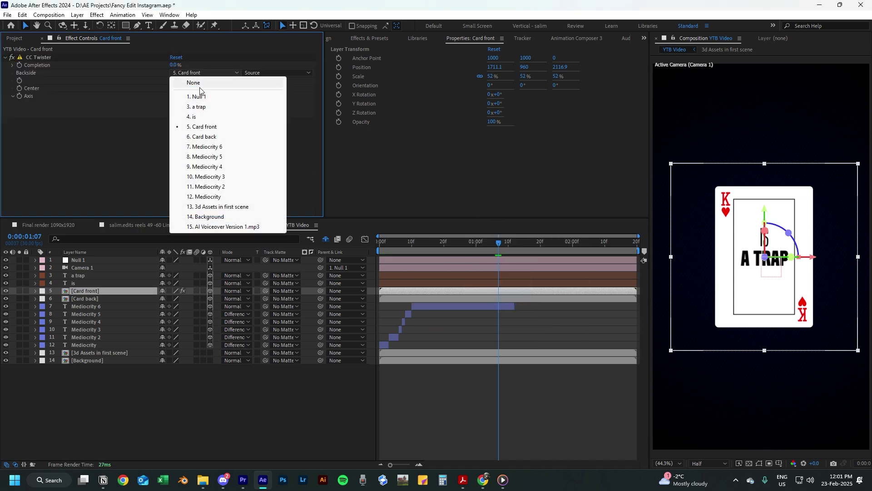
left_click(215, 138)
Step: Keyframe CC Twister's Completion on Card front from 0% at 0:00:01:04 to 100% at 0:00:01:11
left_click(477, 245)
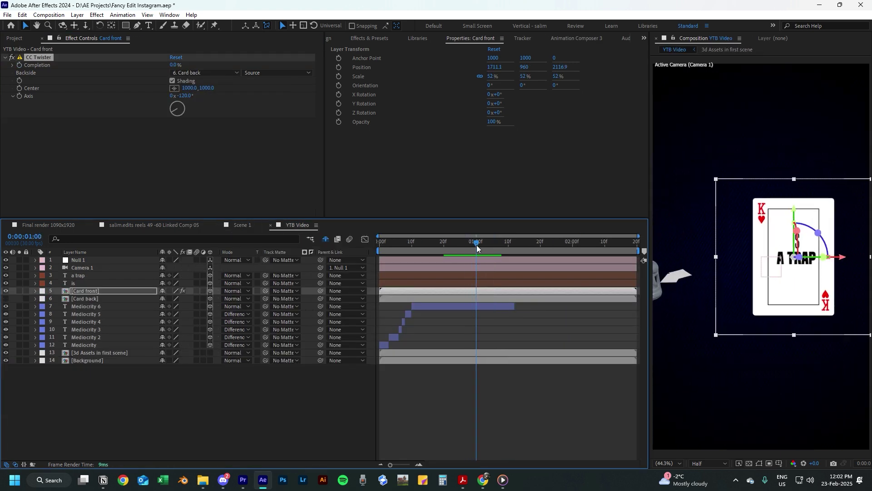
left_click_drag(476, 245, 488, 248)
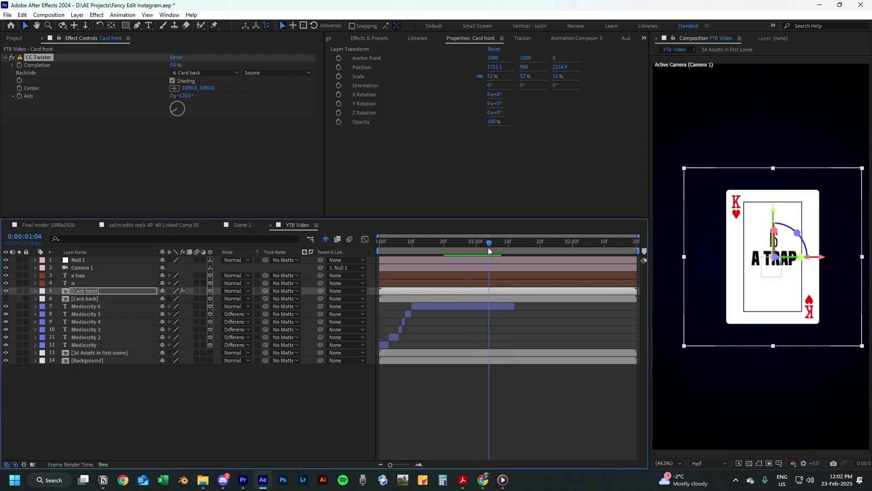
left_click(20, 69)
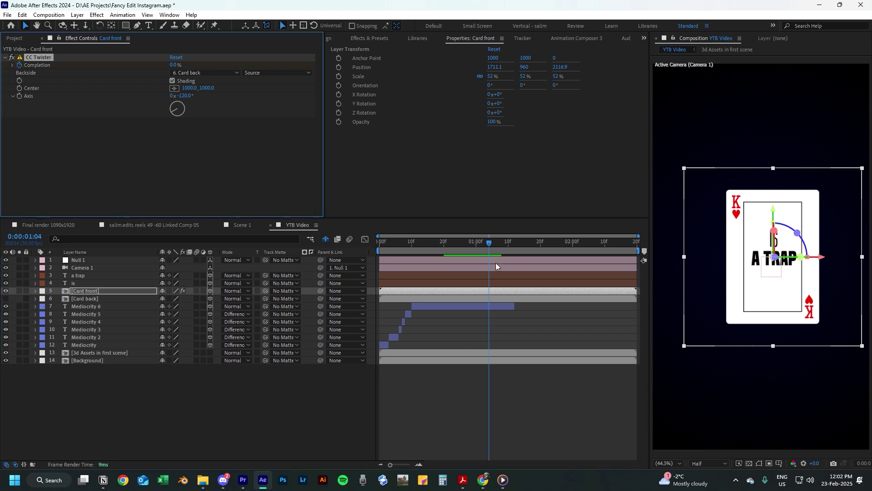
left_click_drag(488, 245, 511, 246)
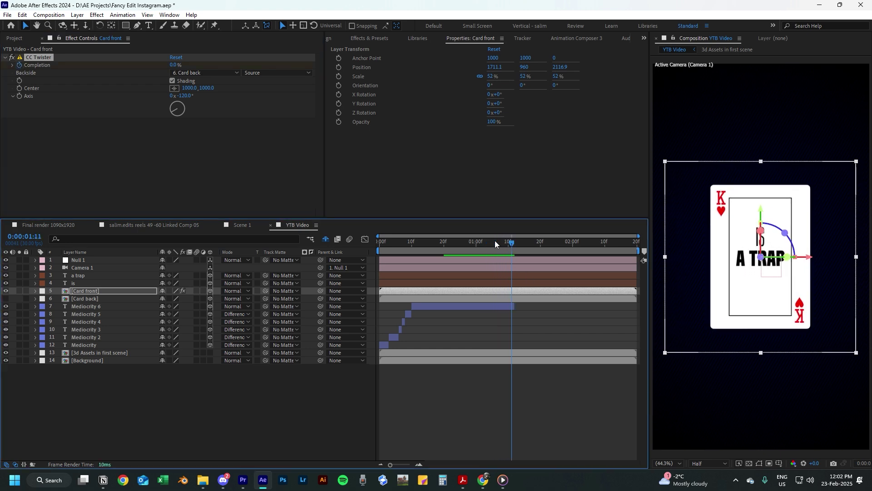
left_click_drag(175, 66, 235, 67)
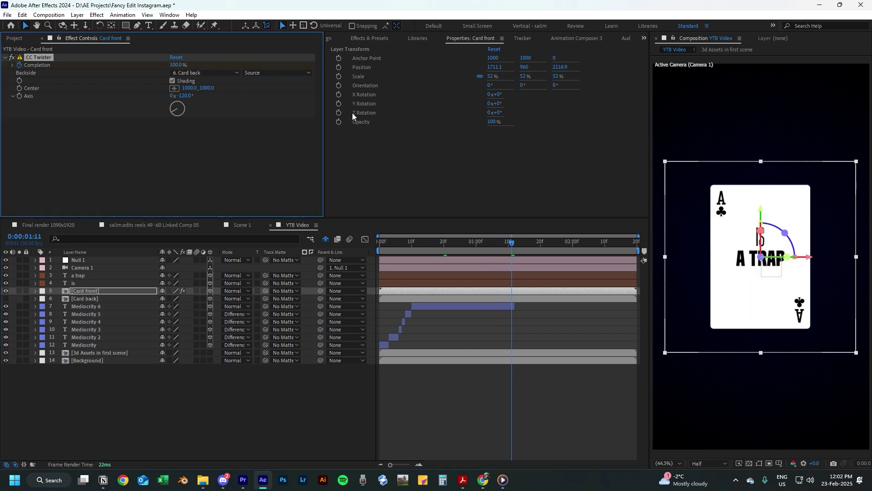
Step: Reveal the Card front layer's keyframes and preview the card twist from the start
left_click(511, 290)
key("u")
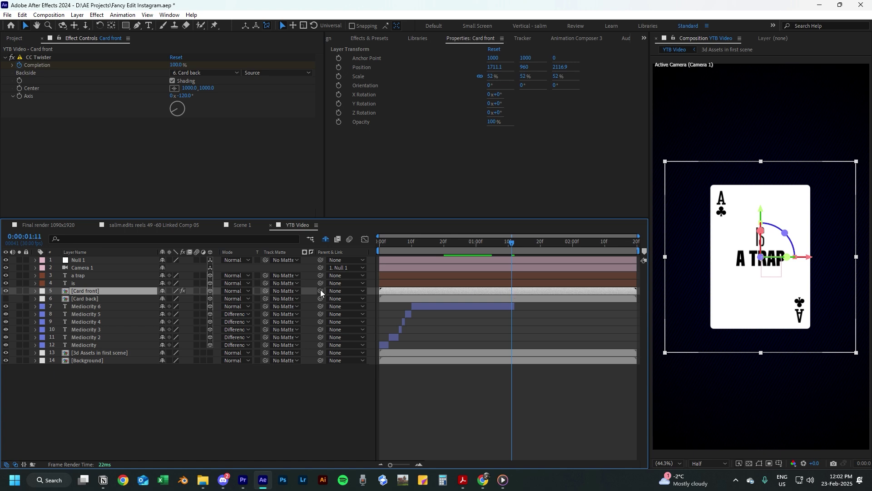
key("Home")
key("space")
key("space")
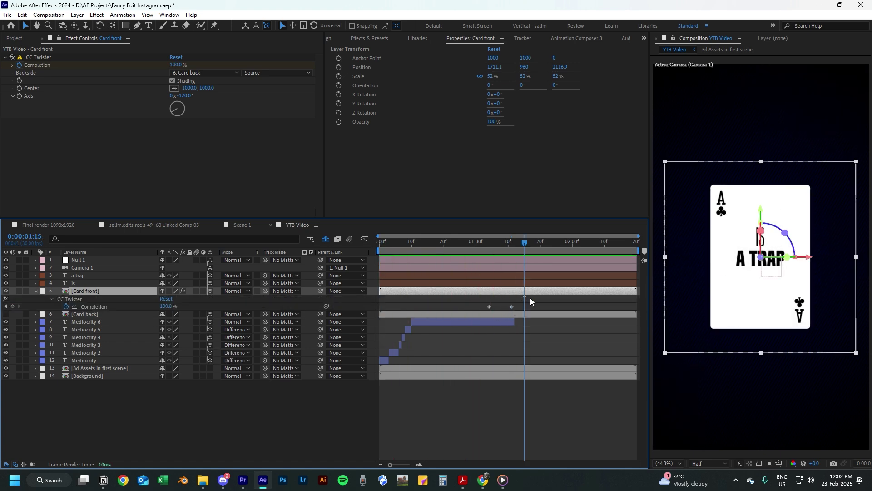
Step: Retime Card front's two Completion keyframes to about 0:00:01:07 and 0:00:01:18, previewing the twist
mouse_move(513, 306)
left_mouse_down()
mouse_move(534, 307)
mouse_move(485, 307)
mouse_move(499, 306)
left_mouse_up()
key("Home")
key("space")
key("space")
key("space")
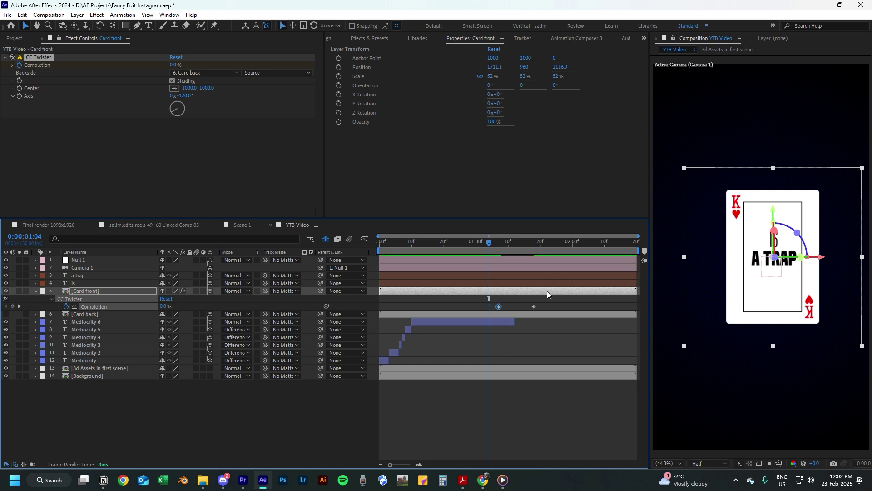
Step: Apply Easy Ease to both Completion keyframes of Card front and open the graph editor
key("space")
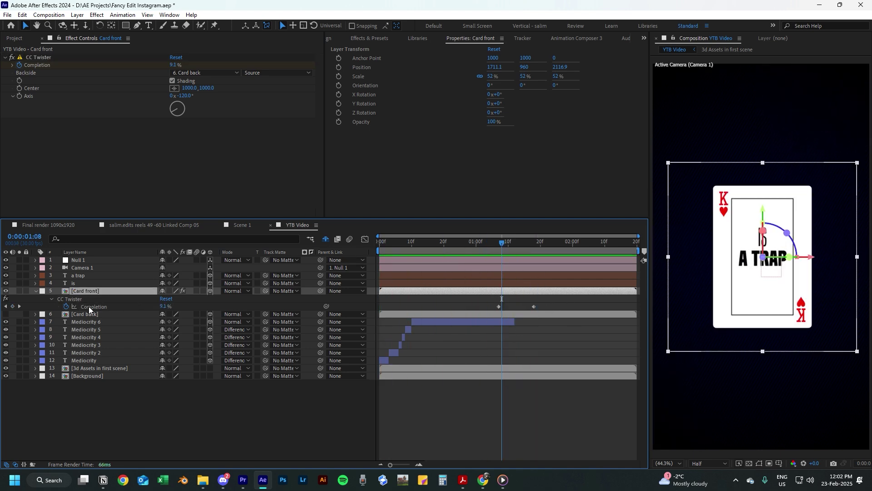
left_click(89, 306)
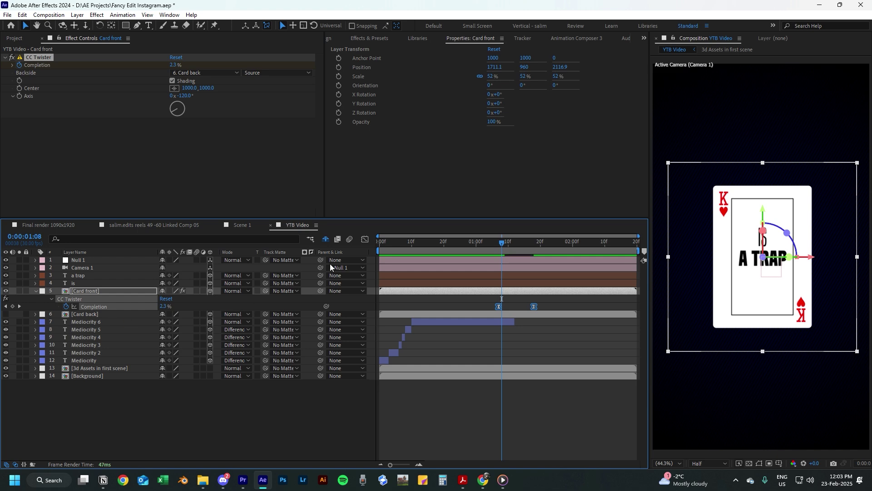
left_click(364, 239)
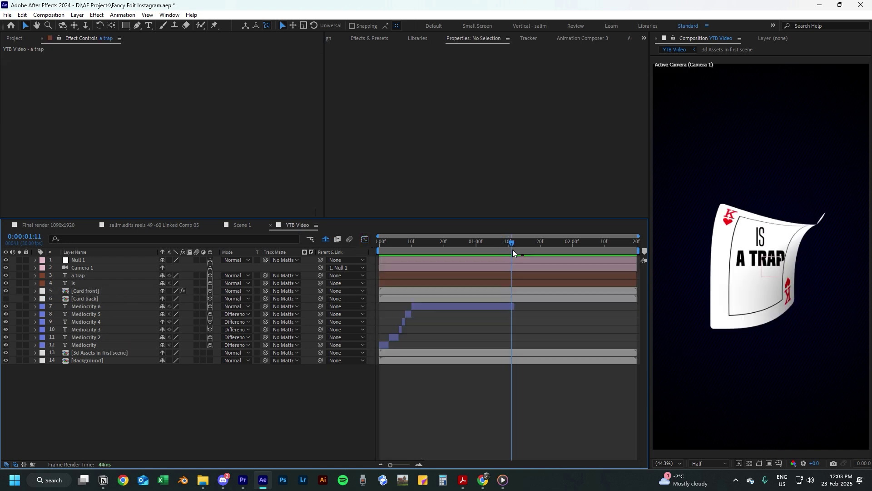
Step: Fade out the "a trap" and "is" texts with opacity keyframes from 100% at about 0:00:01:09 to 0% at 0:00:01:11
left_click(504, 277)
left_click(509, 282, "shift")
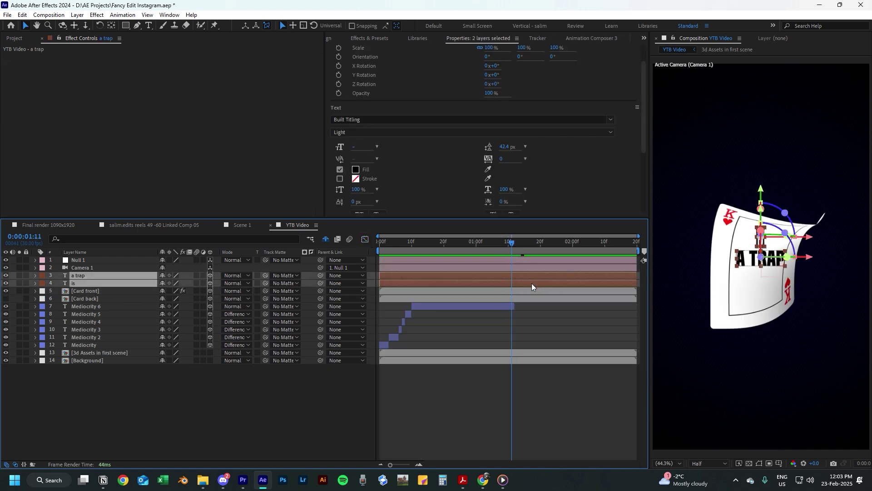
key("t")
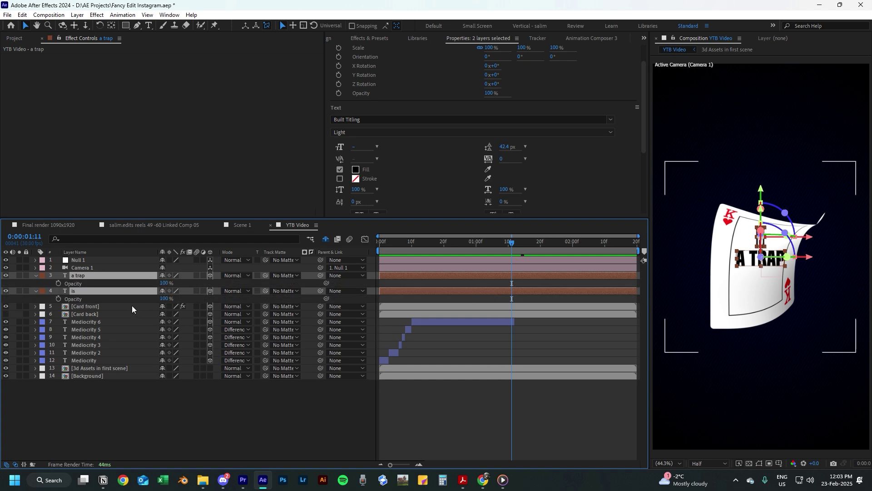
left_click(58, 283)
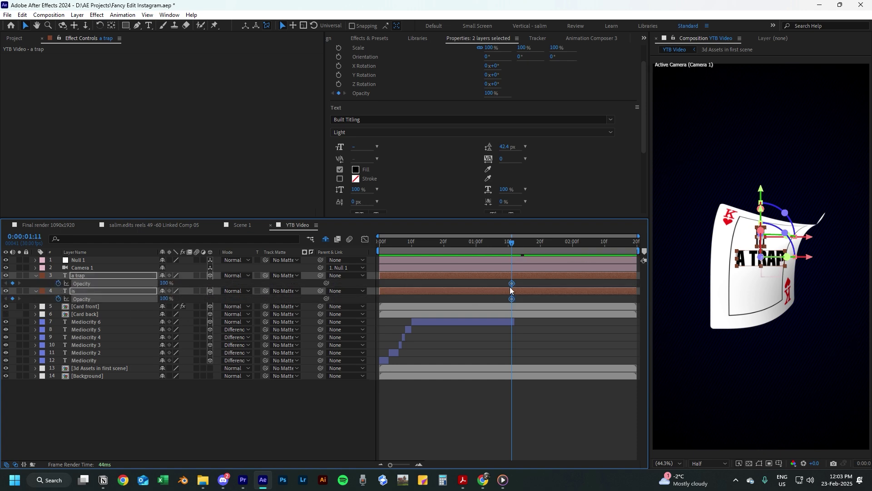
left_click_drag(512, 286, 506, 286)
left_click_drag(171, 287, 92, 288)
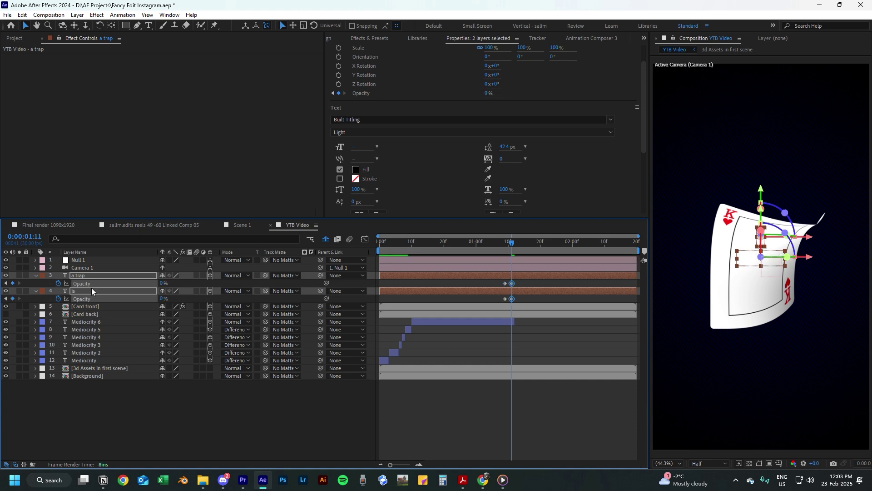
left_click_drag(523, 243, 494, 243)
Step: Create a new text layer reading "That" on the Ace of Clubs card at 0:00:01:25
right_click(286, 386)
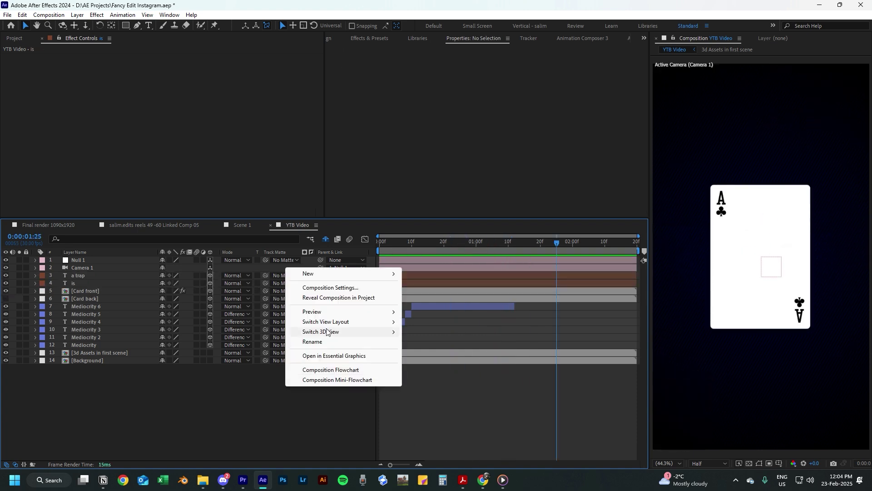
mouse_move(337, 277)
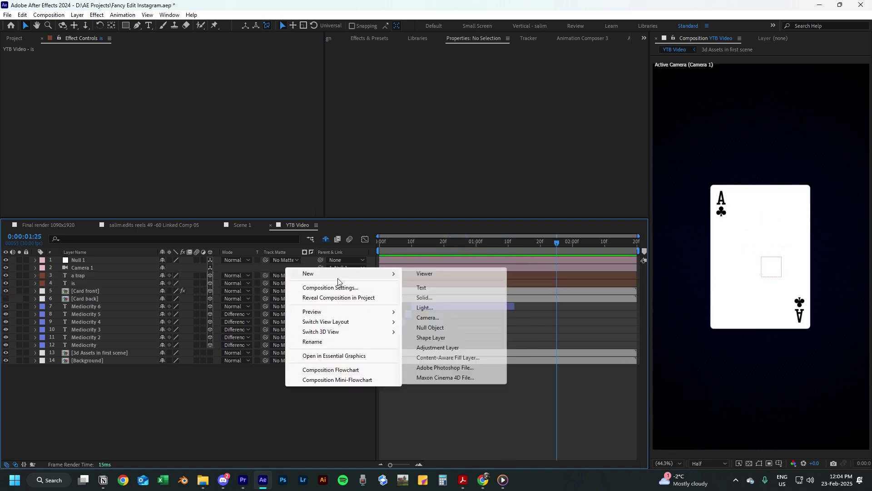
left_click(452, 288)
type("Th")
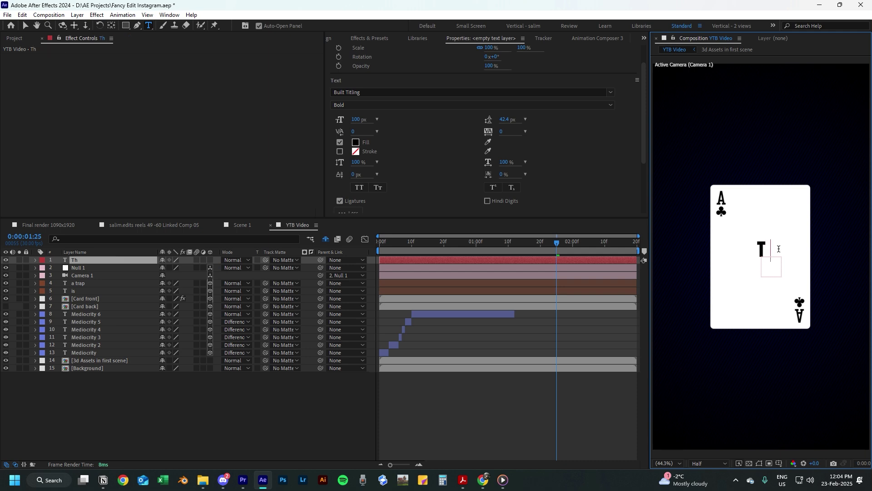
type("at")
Step: Duplicate the "That" text layer and change the copy's text to "lures"
left_click(93, 260)
key("ctrl+d")
double_click(99, 260)
type("lures")
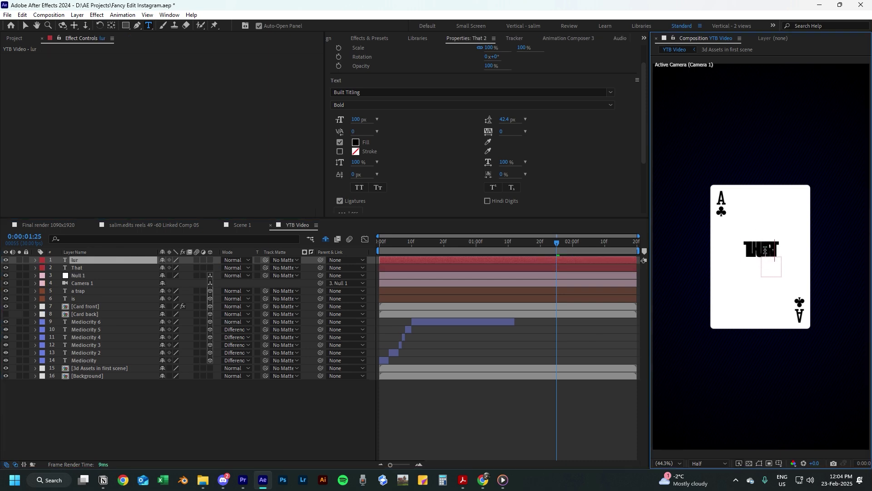
Step: Duplicate the "lures" text layer and change the copy's text to "you"
left_click(99, 261)
key("ctrl+d")
double_click(100, 262)
type("you")
key("KP_Enter")
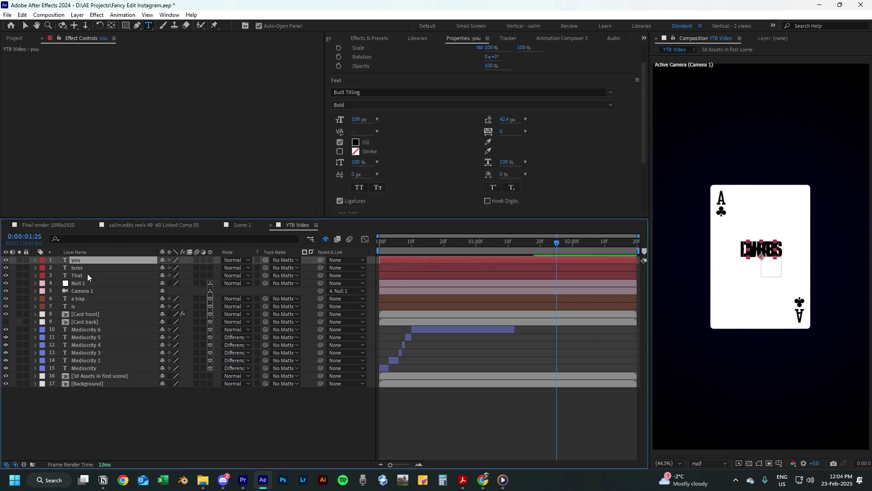
Step: Place the "you", "lures" and "That" layers directly above Card front in the layer stack and make them 3D
left_click(87, 274, "shift")
left_click_drag(139, 263, 113, 301)
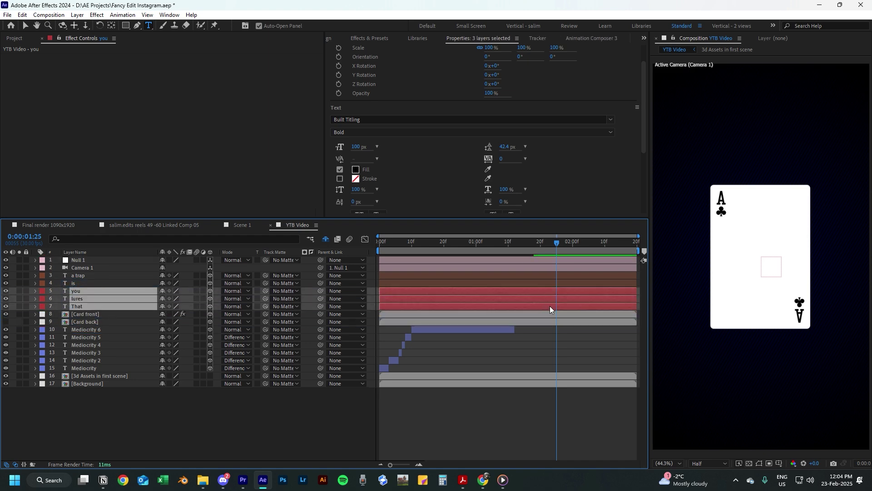
left_click(481, 395)
Step: Arrange the words in a left-aligned stack on the Ace of Clubs card: "That", "lures", and "you" lowest
key("v")
scroll(741, 250, "up", 2)
left_click_drag(763, 268, 756, 328)
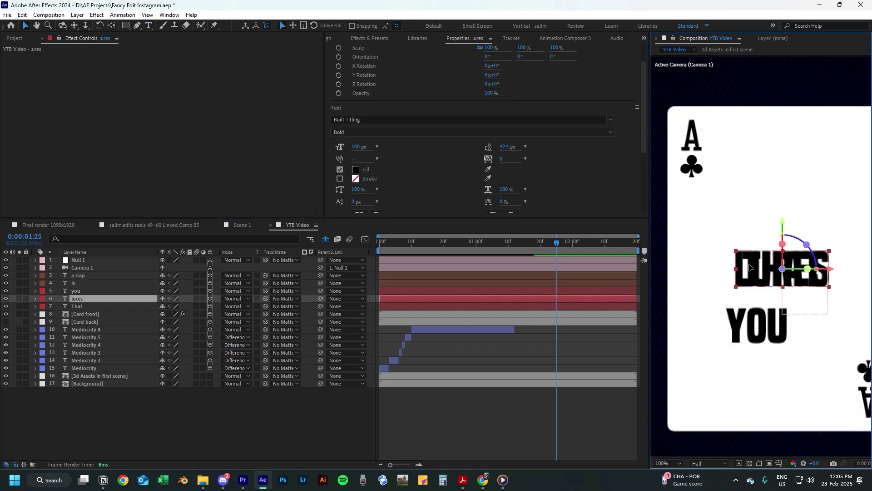
left_click_drag(799, 266, 842, 207)
left_click_drag(773, 268, 755, 234)
left_click_drag(772, 291, 750, 288)
left_click_drag(746, 232, 755, 211)
left_click_drag(823, 208, 775, 249)
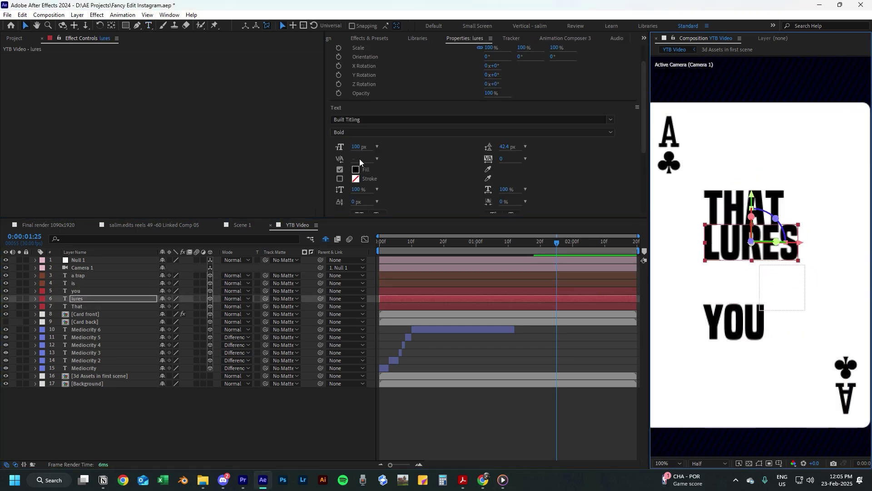
Step: Change the font of the "lures" text to Gobold Extra1 Regular
left_click(362, 119)
left_click(354, 165)
left_click(354, 206)
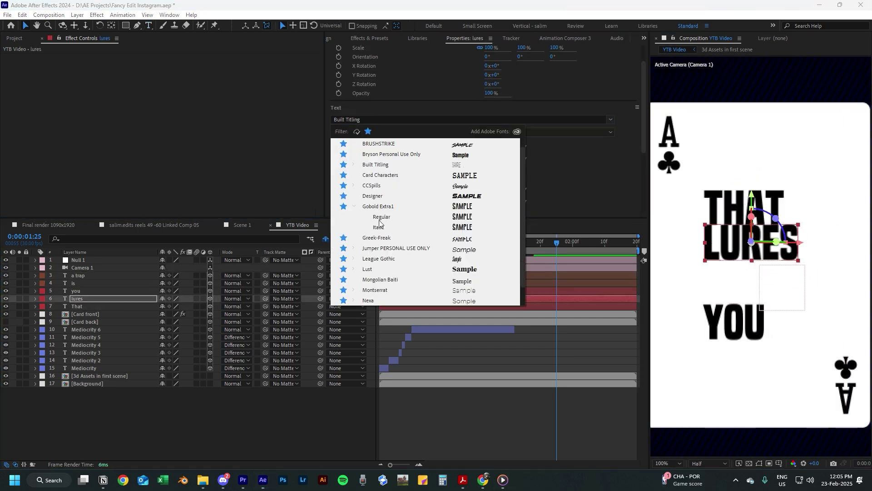
left_click(381, 217)
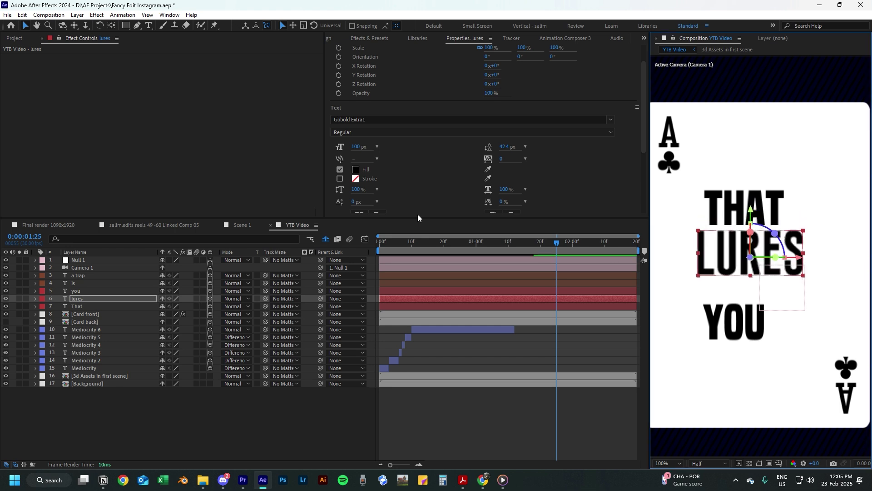
Step: Position the "you" text close under the right end of "lures" and check the card layout
left_click_drag(733, 321, 789, 292)
scroll(788, 292, "down", 1)
scroll(782, 286, "up", 1)
left_click(691, 277)
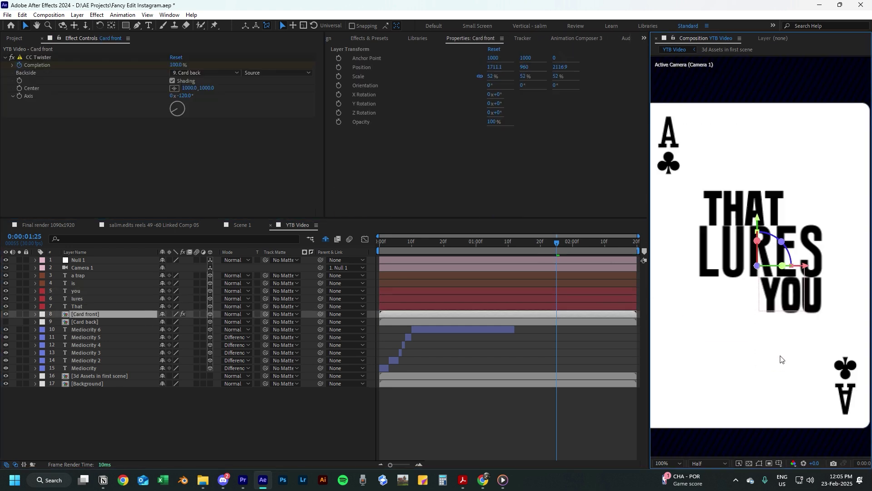
scroll(781, 360, "down", 1)
Step: Fade in the "That", "lures" and "you" layers with opacity keyframes from 0% at 0:00:01:12 to 100% at 0:00:01:14
left_click(515, 242)
left_click(523, 305)
left_click(525, 289, "shift")
key("t")
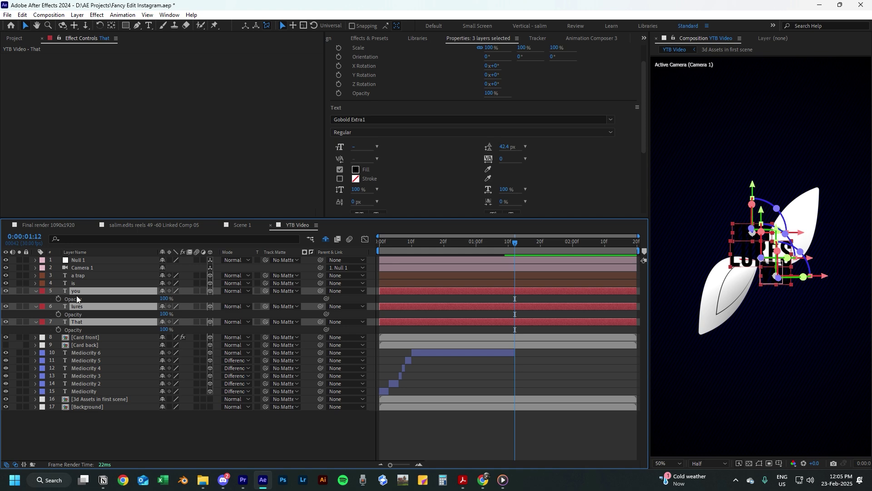
left_click(59, 298)
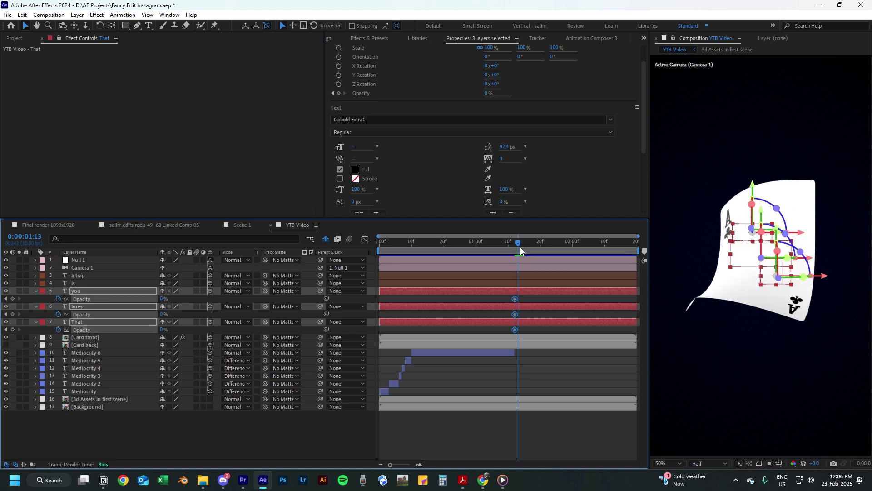
left_click_drag(520, 246, 522, 247)
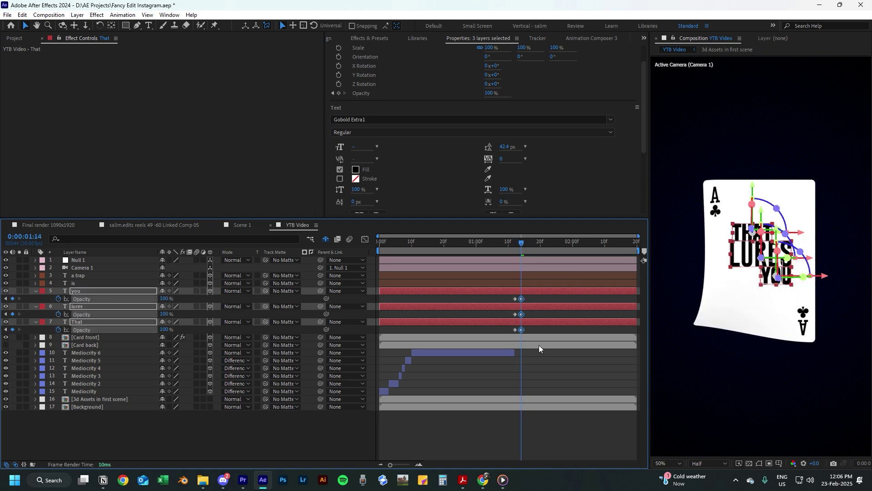
Step: Preview the fade and move the three 100% opacity keyframes to 0:00:01:15
left_click(540, 329)
key("space")
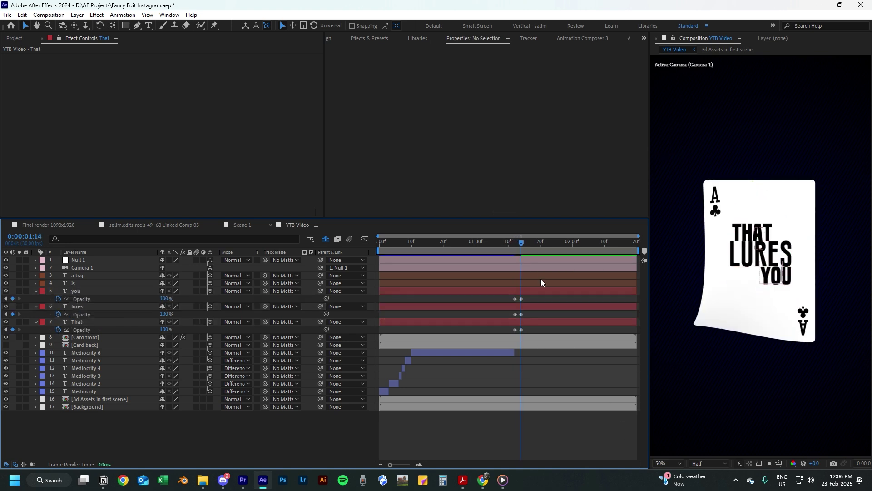
left_click_drag(529, 299, 522, 331)
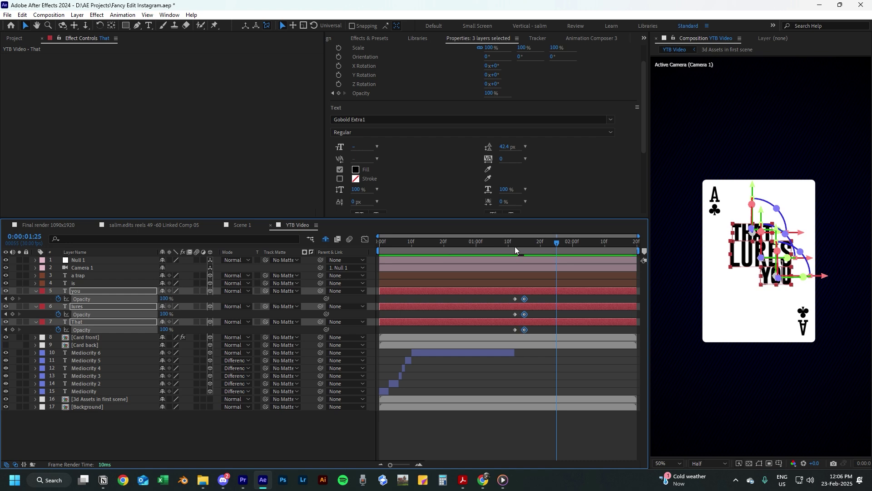
Step: Create a 3D null named "Null 2" and parent Null 1 to it
right_click(110, 408)
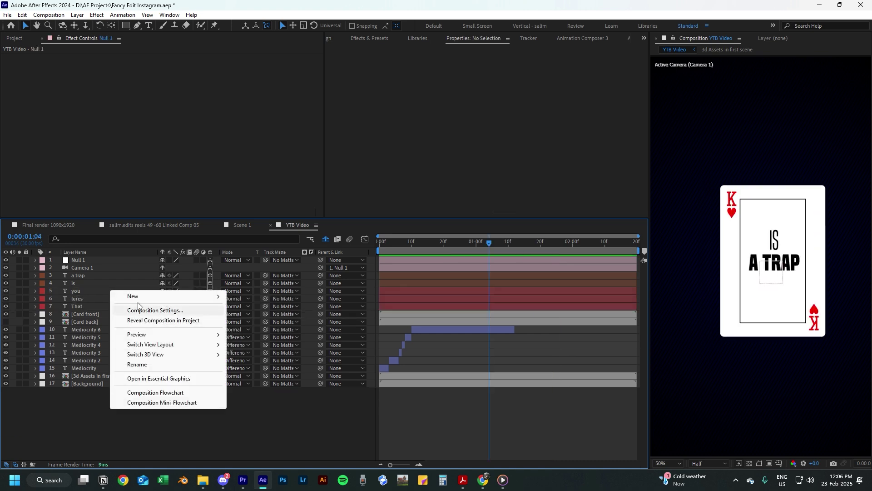
mouse_move(142, 296)
left_click(266, 348)
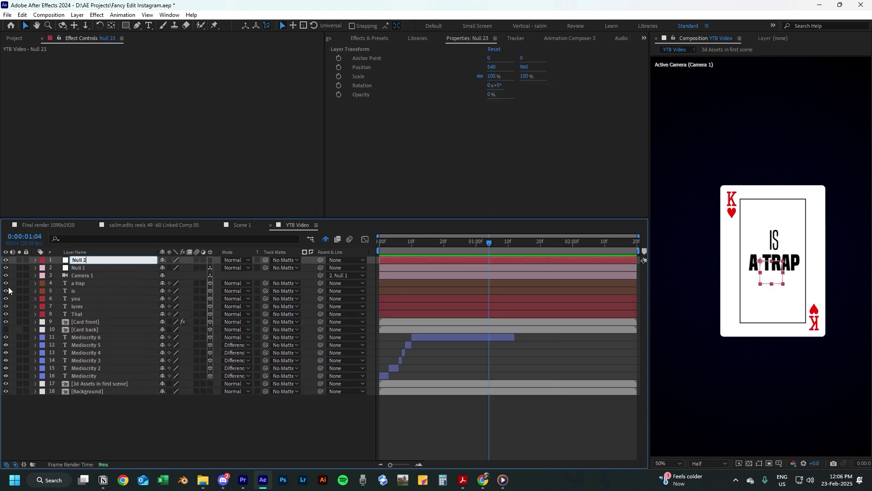
key("Return")
left_click(210, 260)
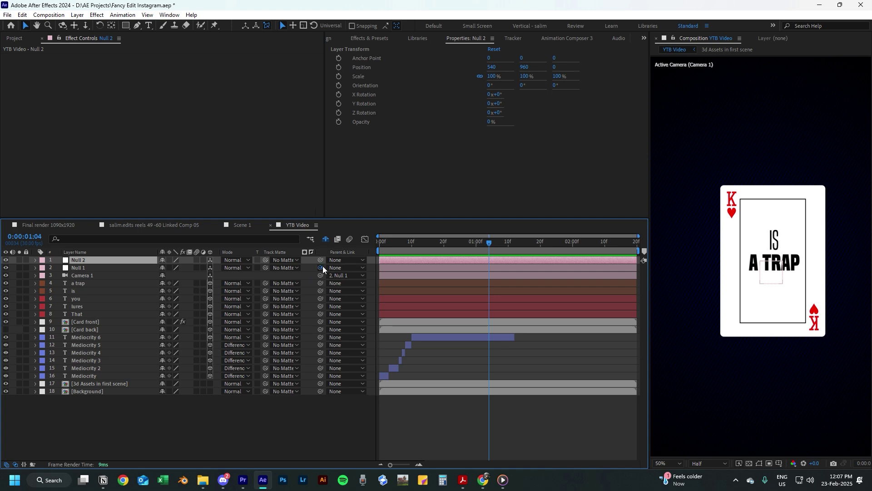
left_click_drag(322, 266, 81, 261)
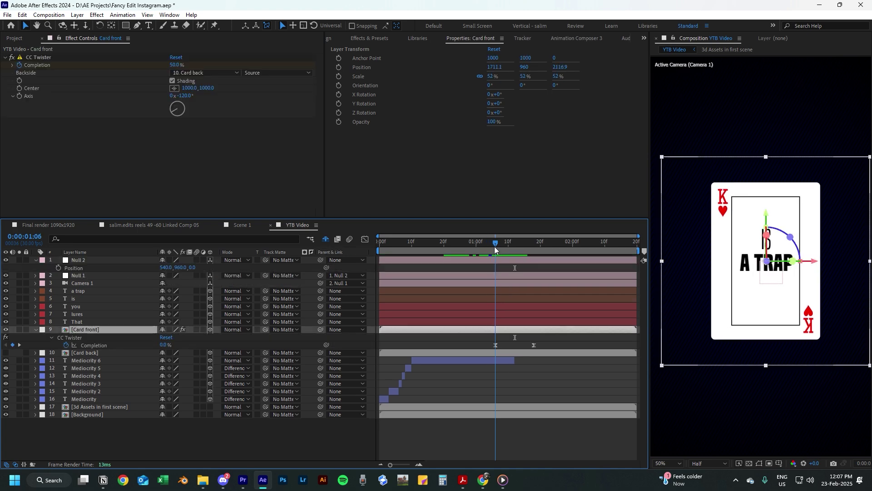
Step: Keyframe Null 2's position from Z 0 at 0:00:01:10 to Z -800 at 0:00:01:18
left_click_drag(495, 248, 506, 248)
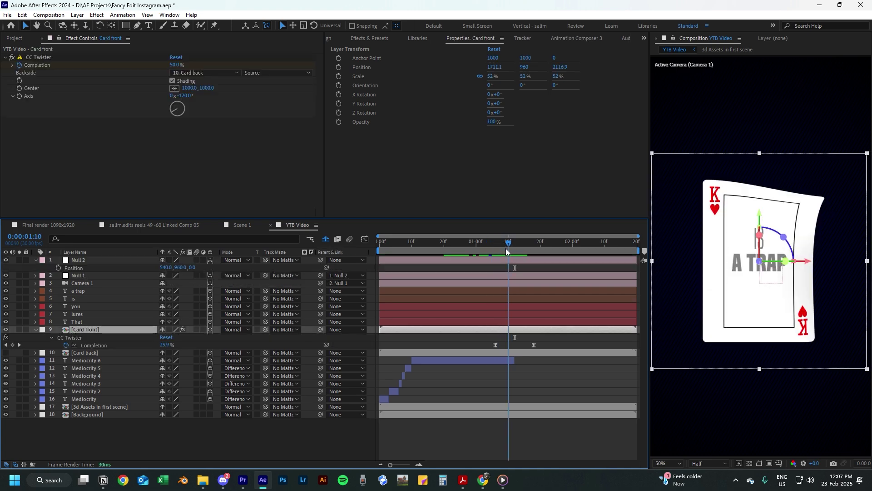
left_click(58, 268)
key("k")
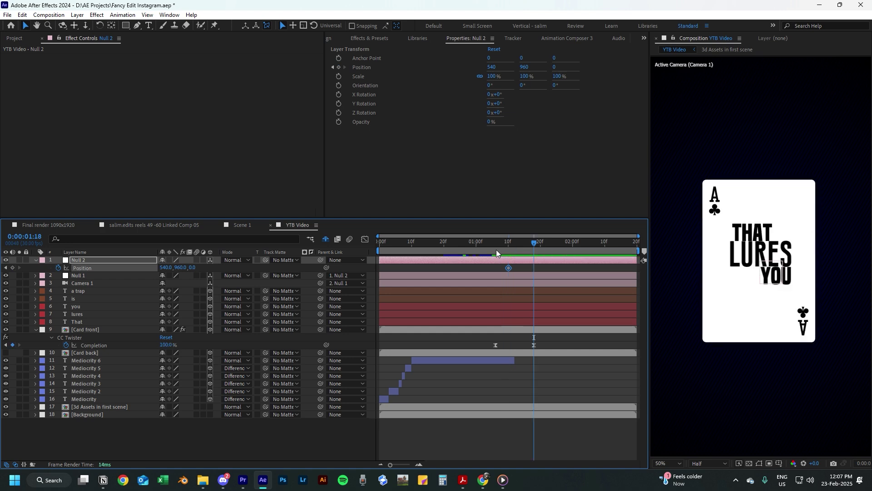
left_click_drag(191, 268, 75, 289)
left_click(194, 267)
type("-8")
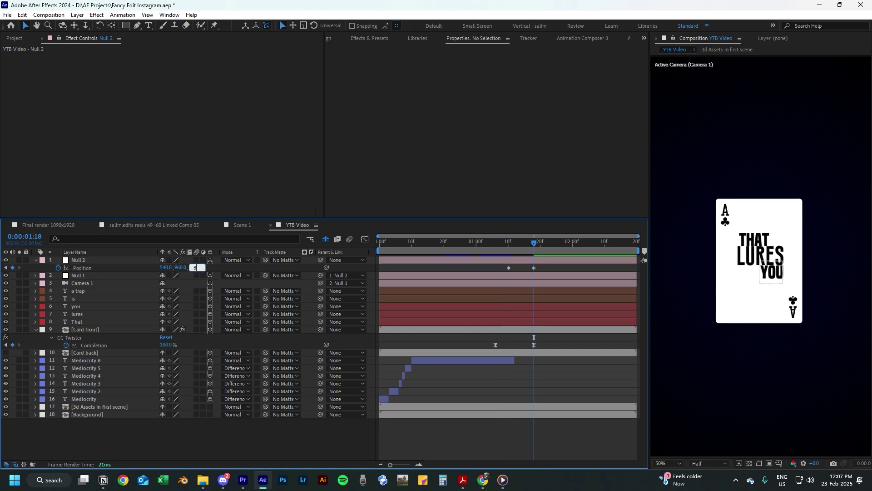
type("00")
key("Return")
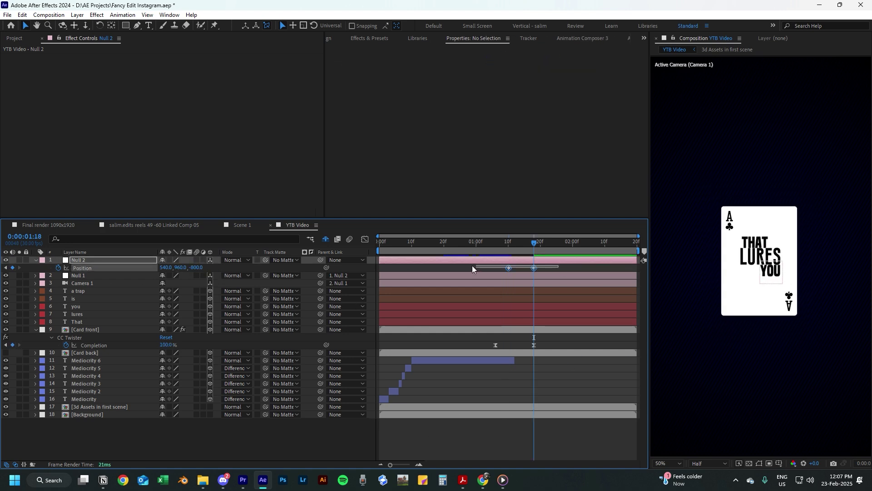
Step: Apply Easy Ease to Null 2's Position keyframes and shape the speed graph into a sharp central peak
left_click(365, 239)
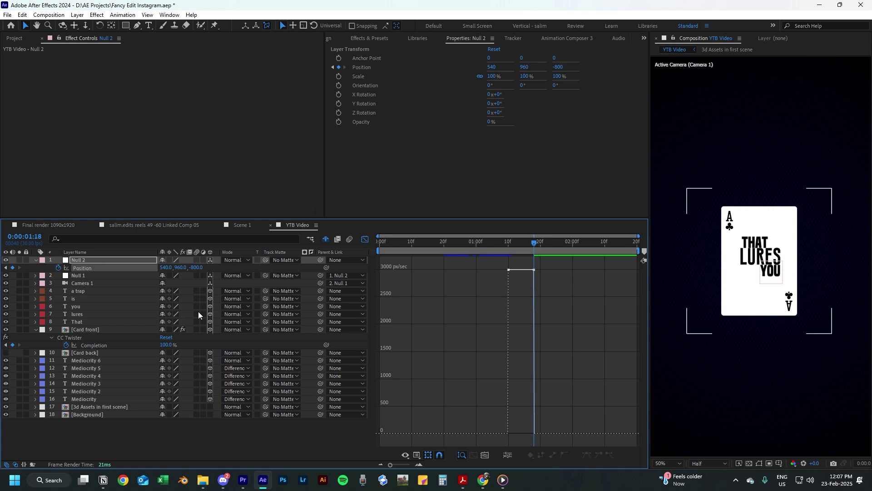
left_click(99, 268)
key("F9")
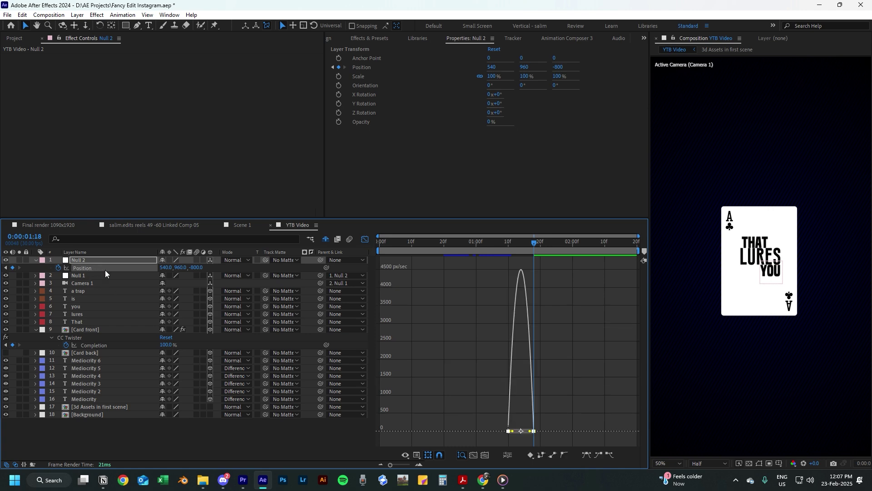
scroll(545, 424, "up", 4)
left_click_drag(559, 425, 501, 434)
left_click_drag(466, 433, 504, 434)
key("shift+F3")
scroll(486, 289, "down", 4)
left_click(538, 268)
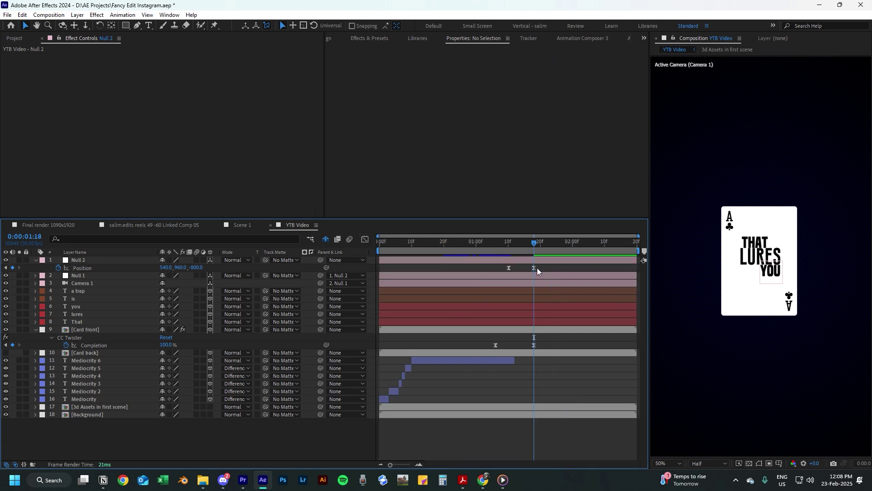
Step: Move Null 2's last Position keyframe to about 0:00:02:09 and preview the camera pull-back
left_click(535, 268)
left_click_drag(538, 268, 598, 272)
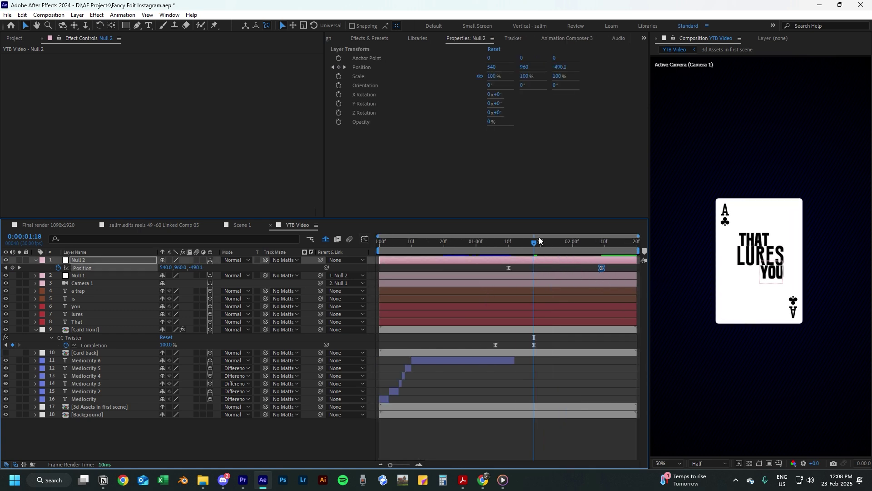
left_click_drag(541, 241, 445, 257)
key("space")
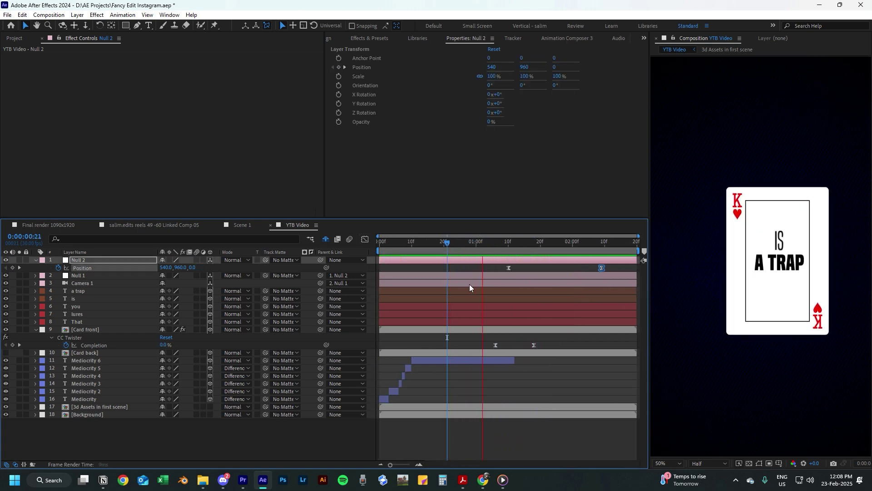
Step: Set Null 2's Z position to -1200 at its last Position keyframe
left_click(509, 267)
left_click_drag(530, 244, 602, 261)
left_click_drag(199, 268, 76, 281)
left_click(200, 266)
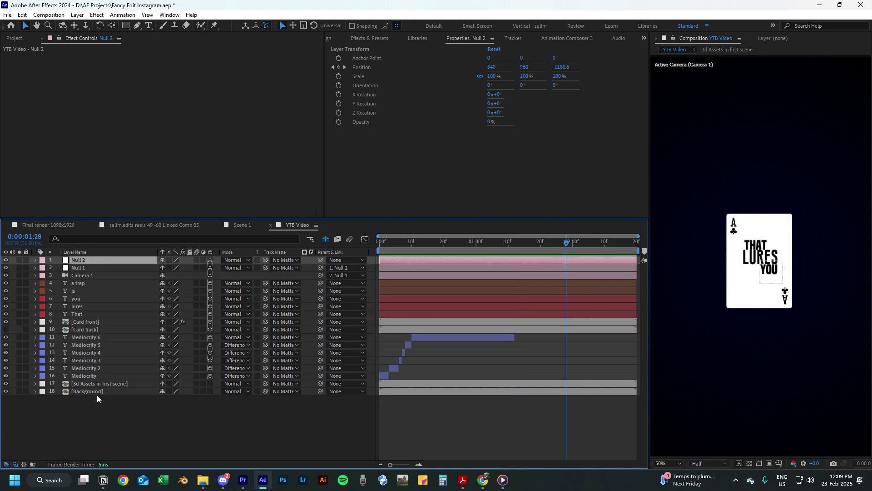
Step: Create a 3D null named "Null 3" and parent Null 2 to it
right_click(97, 395)
left_click(242, 349)
key("Return")
type("Nul")
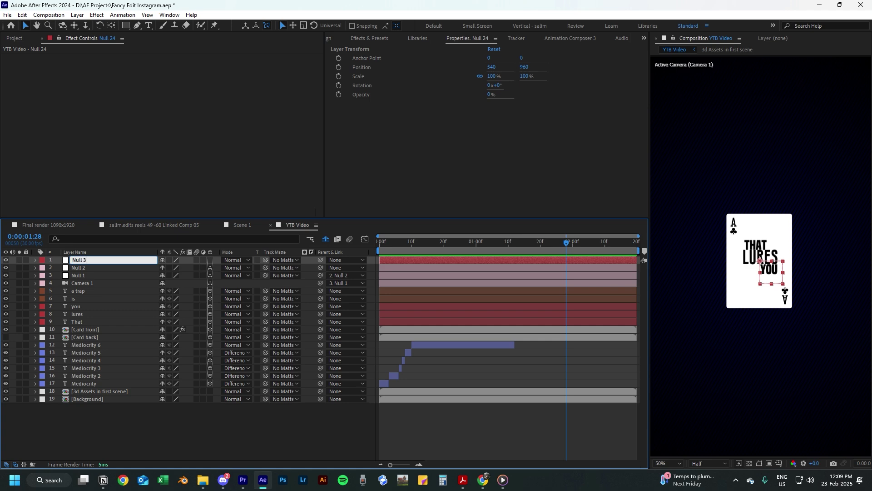
type("l 3")
key("Return")
left_click(210, 260)
left_click_drag(320, 268, 84, 260)
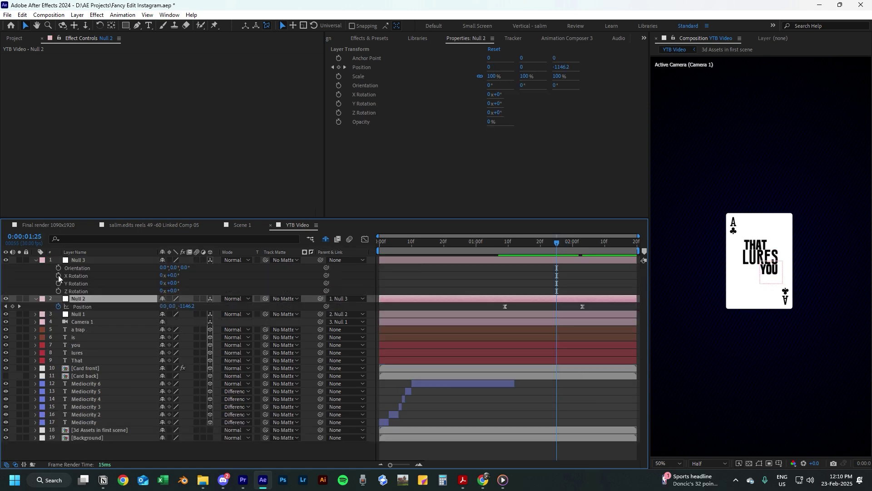
Step: Keyframe Null 3's X Rotation from 0° at 0:00:01:25 to 90° at 0:00:02:10
left_click(58, 275)
left_click_drag(562, 249, 608, 248)
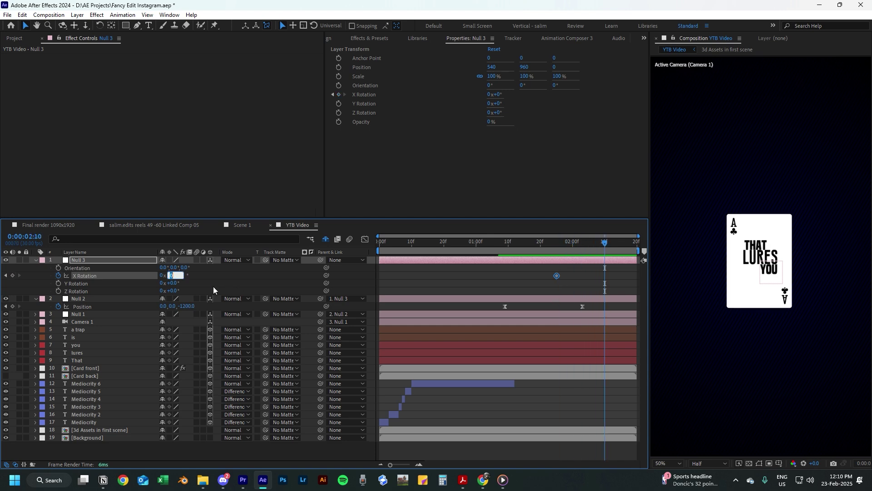
type("90")
key("Return")
key("j")
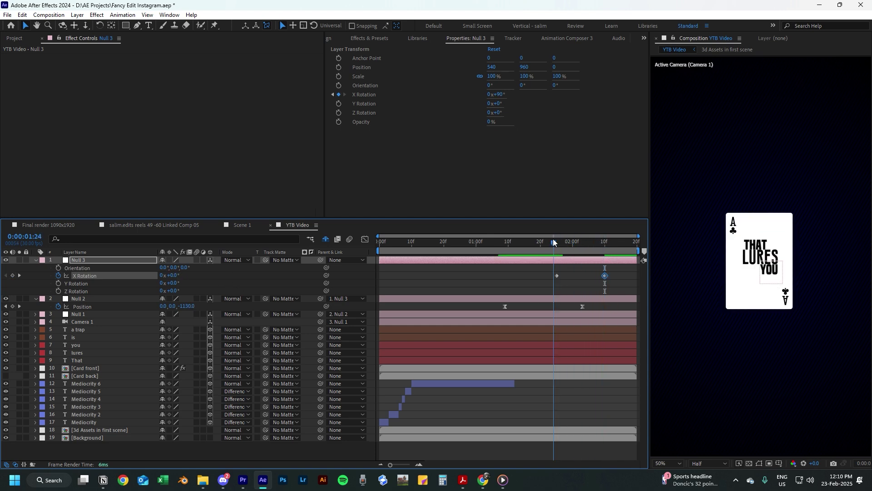
Step: Apply Easy Ease to Null 3's X Rotation keyframes and reshape the speed curve with a longer ease into the last one
left_click(365, 239)
left_click(89, 277)
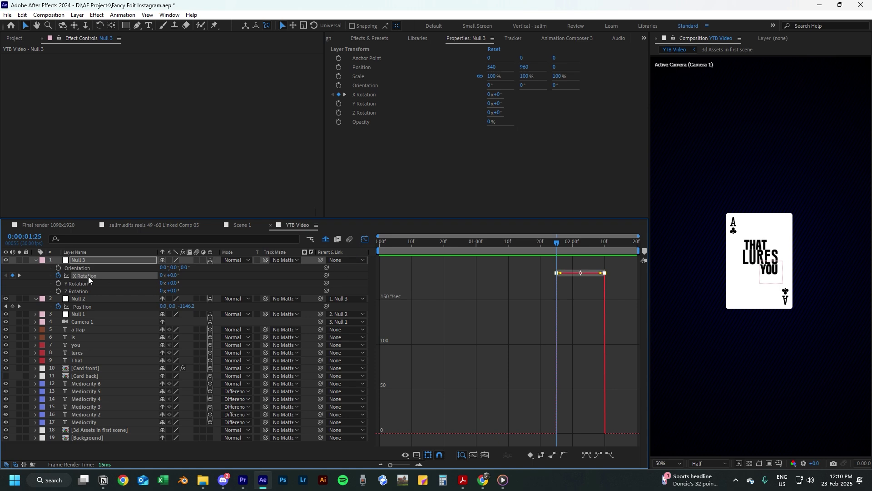
key("F9")
left_click_drag(596, 433, 562, 433)
left_click_drag(555, 246, 595, 249)
left_click_drag(581, 434, 583, 433)
left_click(553, 244)
left_click(365, 240)
Step: Duplicate the "you" layer, give the copy a teal label and place it directly below the "That" layer
left_click(86, 345)
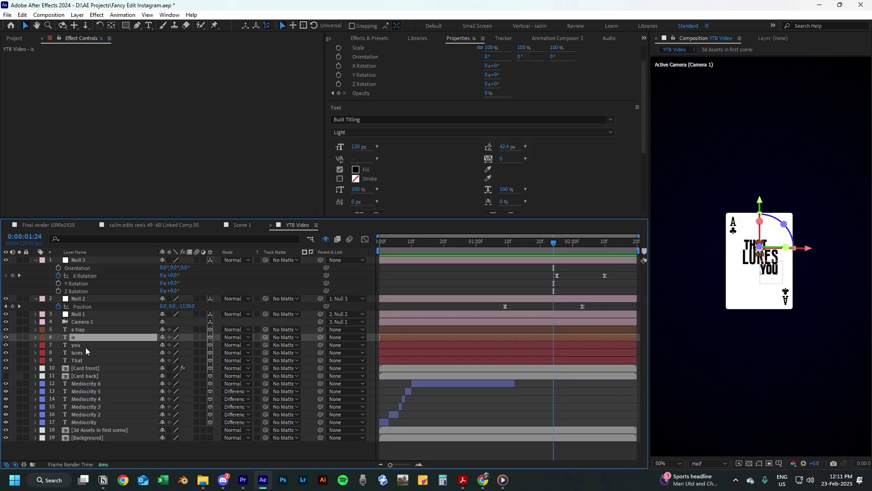
key("ctrl+d")
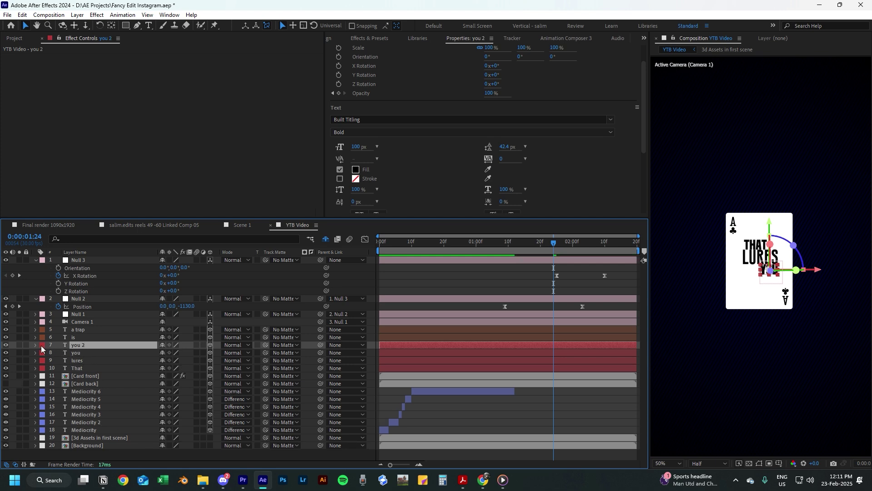
left_click(41, 345)
left_click(73, 311)
left_click_drag(81, 346, 83, 370)
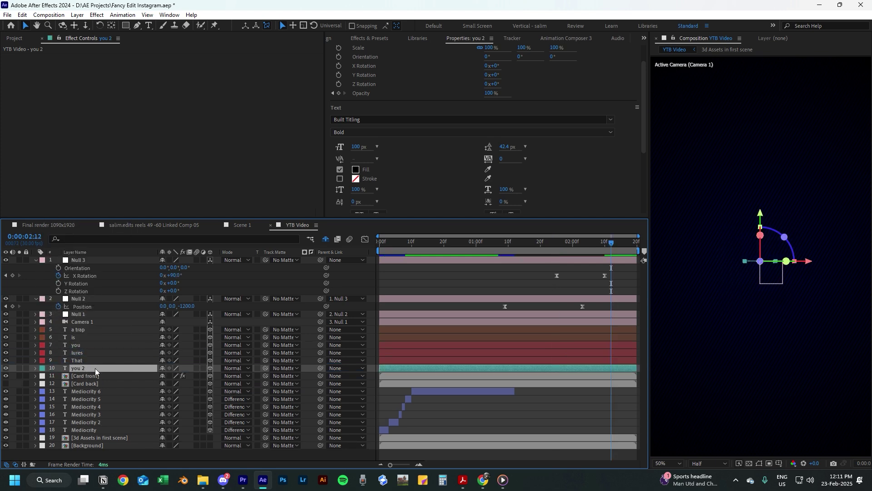
Step: Set the "you 2" layer's X Rotation to 90° and change its text fill to white (FFFFFF)
key("r")
type("9")
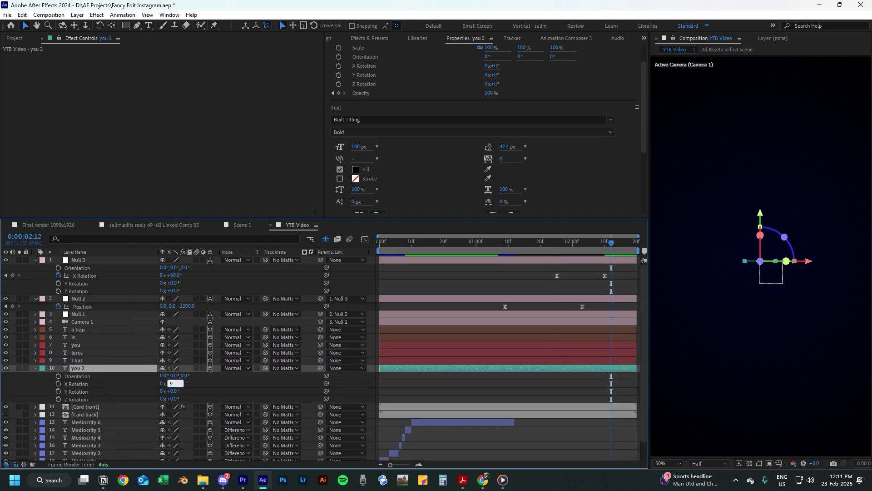
type("0")
key("Return")
left_click(356, 169)
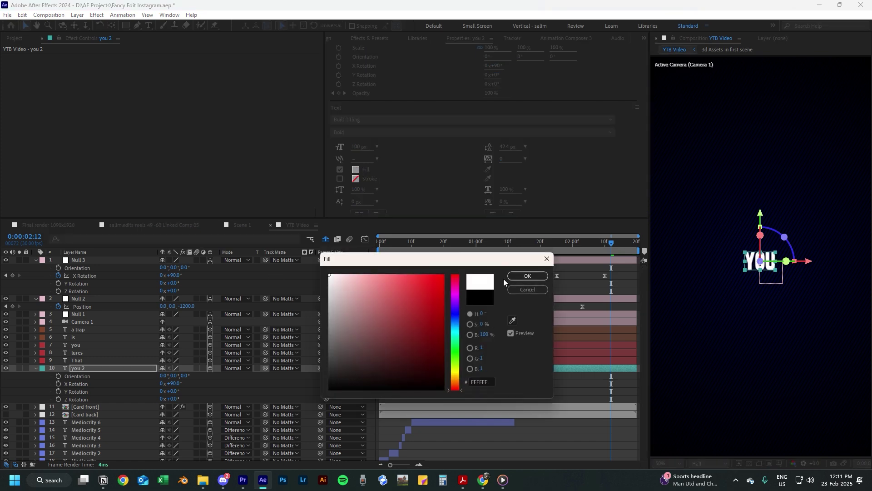
left_click(528, 275)
Step: Replace the text of the duplicated "you 2" layer with "with comfort"
double_click(754, 261)
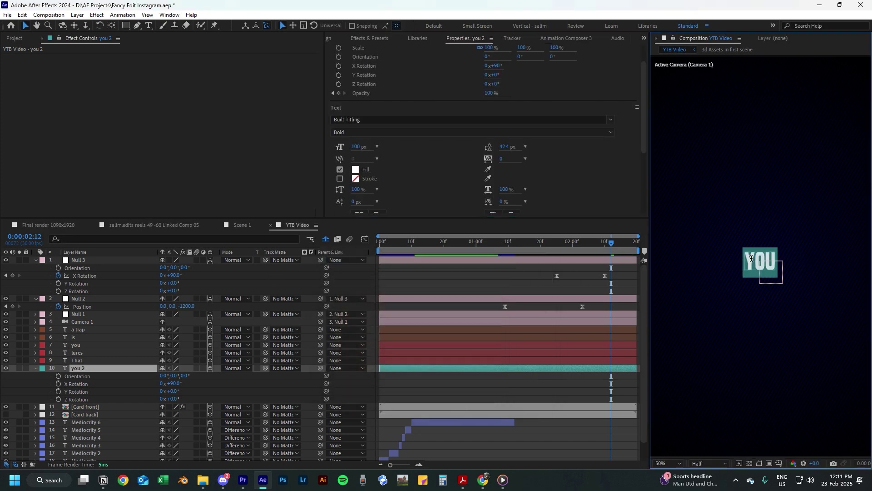
type("comfort")
key("Home")
type("with")
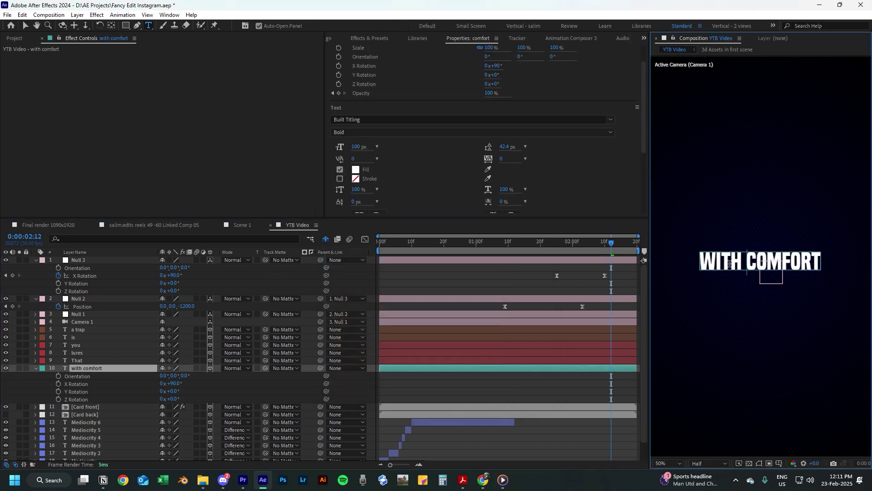
Step: Create a null object named "Null 4" and parent Null 3 to it
right_click(184, 295)
mouse_move(200, 304)
left_click(327, 359)
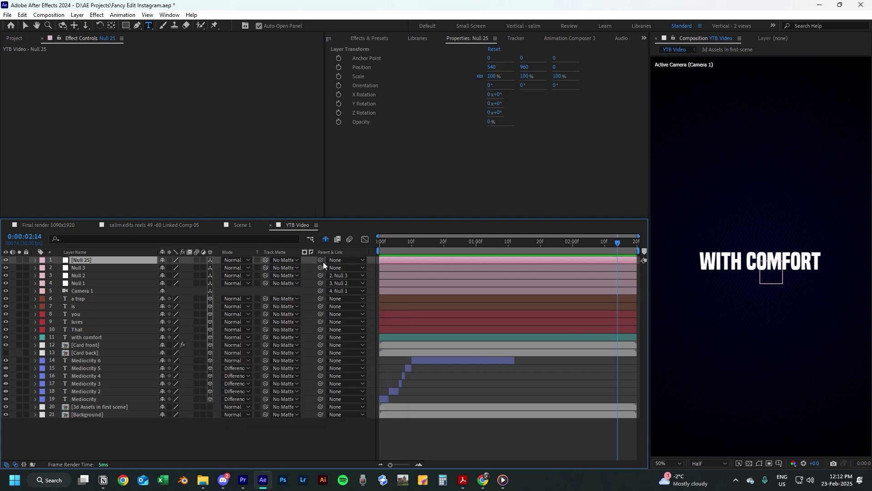
left_click_drag(320, 267, 93, 258)
key("Return")
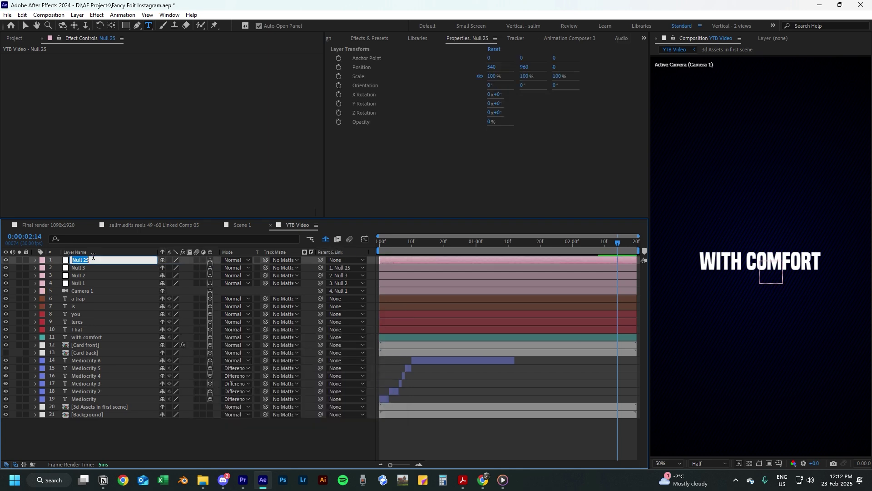
type("Null 4")
key("Return")
Step: Keyframe Null 4's Position at 0:00:02:07, increase its Y value at 0:00:02:18, nudge that end keyframe slightly forward in time and preview the move
key("p")
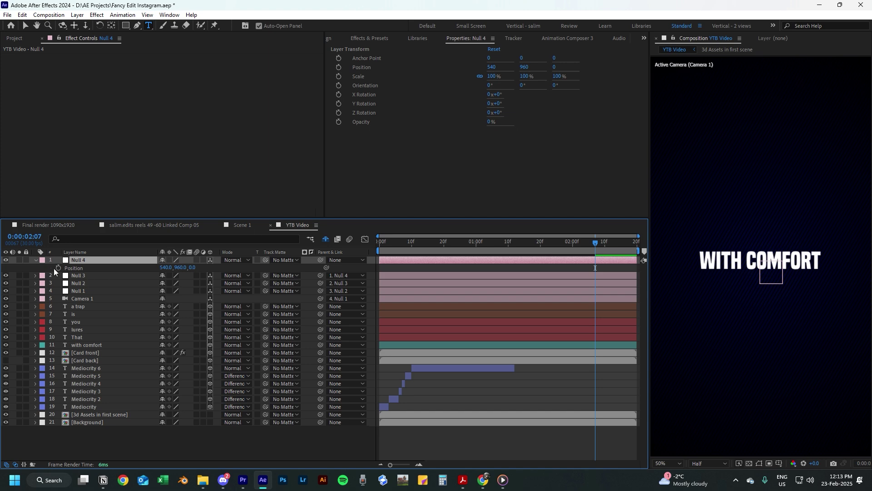
left_click(58, 268)
left_click_drag(612, 247, 632, 248)
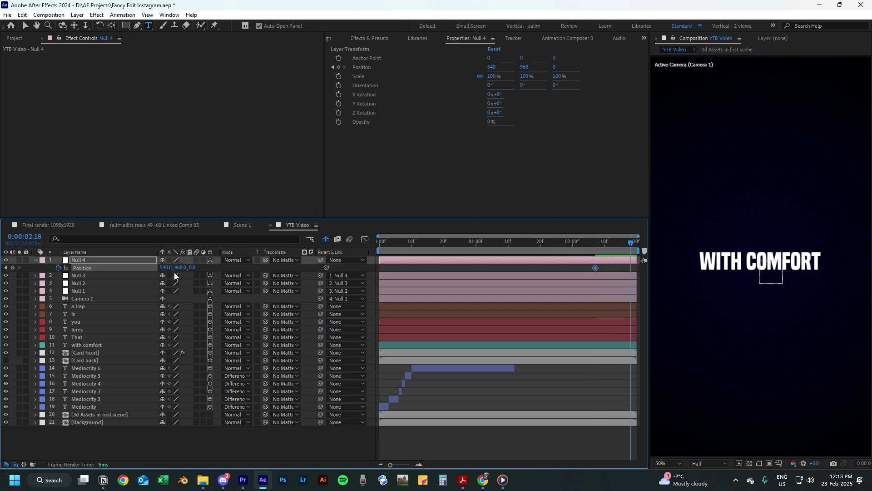
left_click_drag(181, 267, 300, 280)
left_click_drag(631, 269, 635, 269)
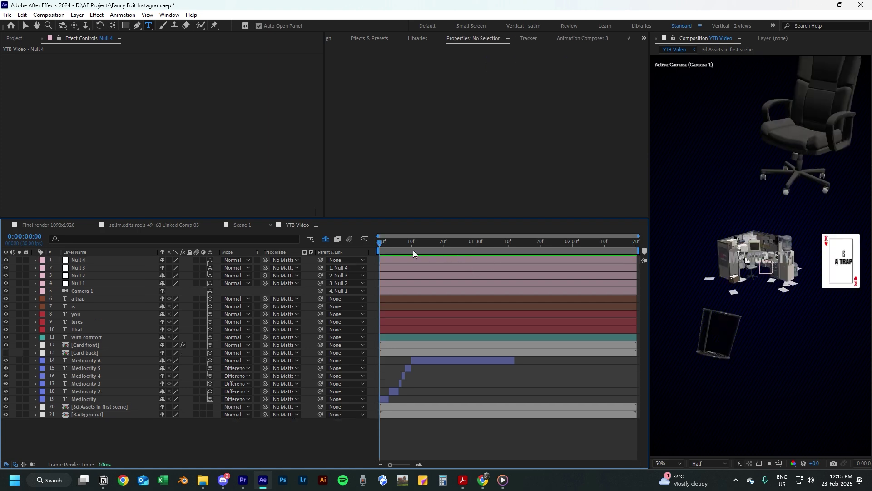
key("space")
left_click_drag(519, 256, 614, 263)
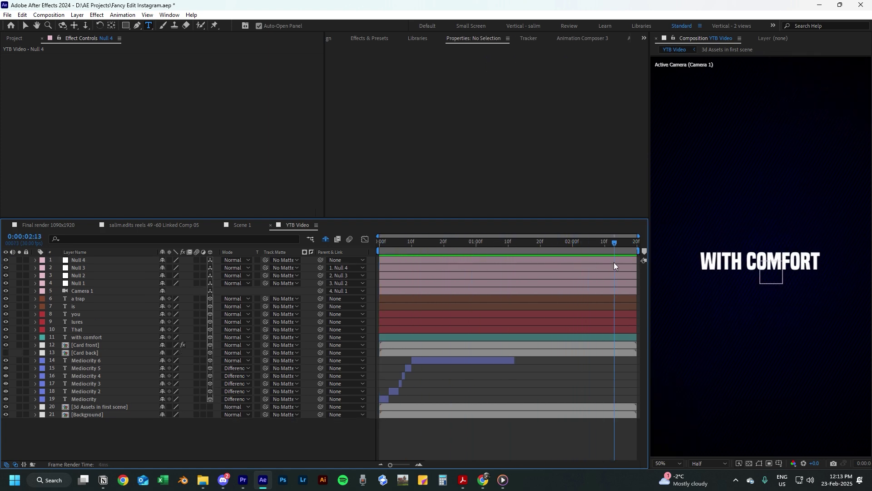
Step: Add an Opacity text animator to the "with comfort" layer and collapse its Transform group
left_click(89, 340)
left_click(36, 338)
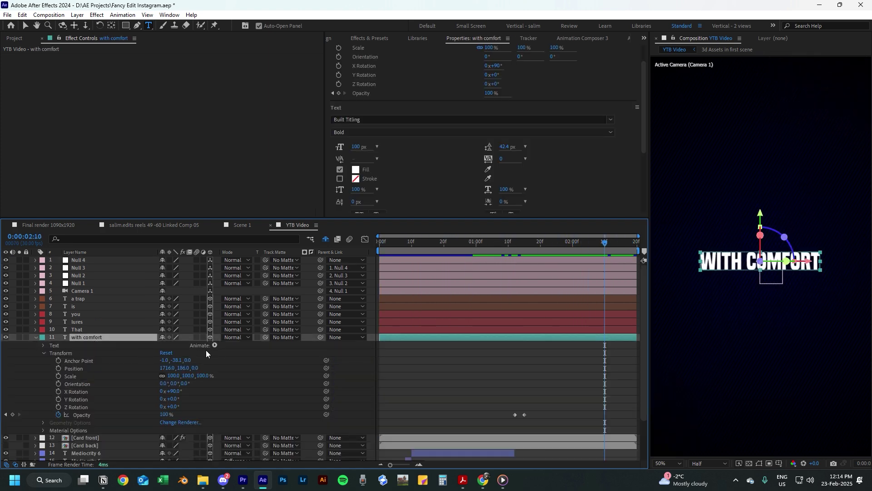
left_click(214, 345)
left_click(245, 220)
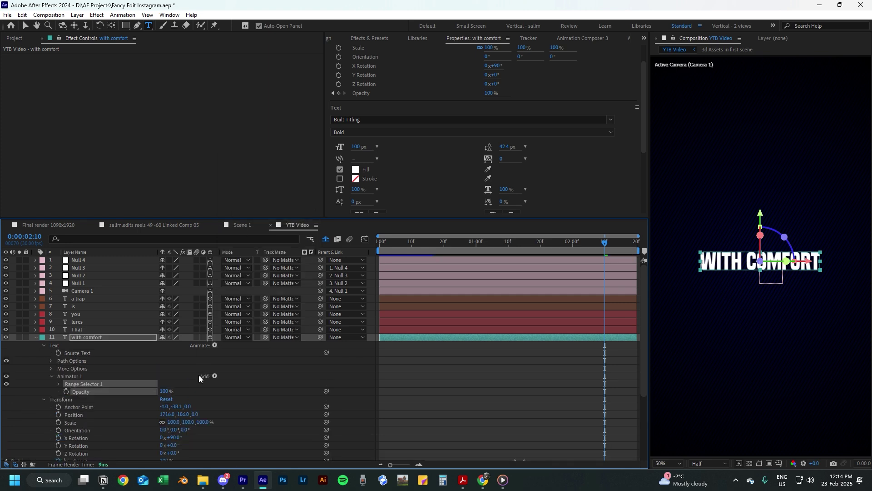
left_click(44, 399)
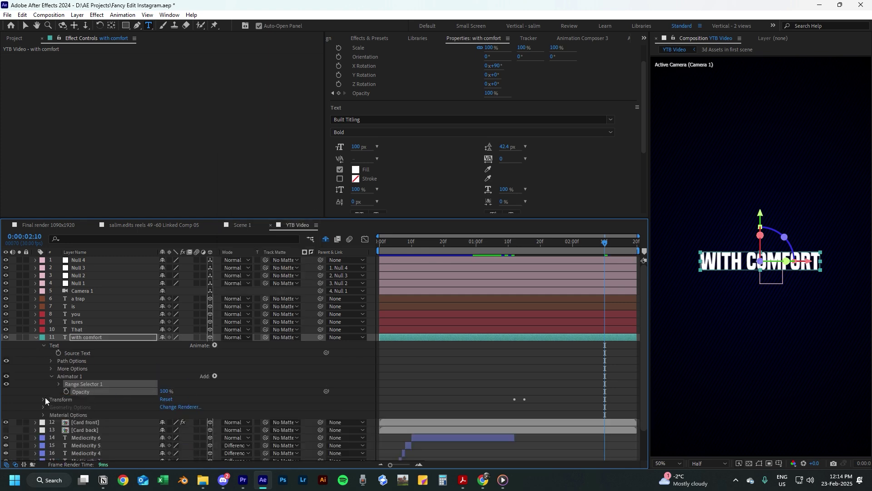
Step: Add a Wiggly Selector to the "with comfort" text animator and set its Wiggles/Second to 13
left_click(214, 376)
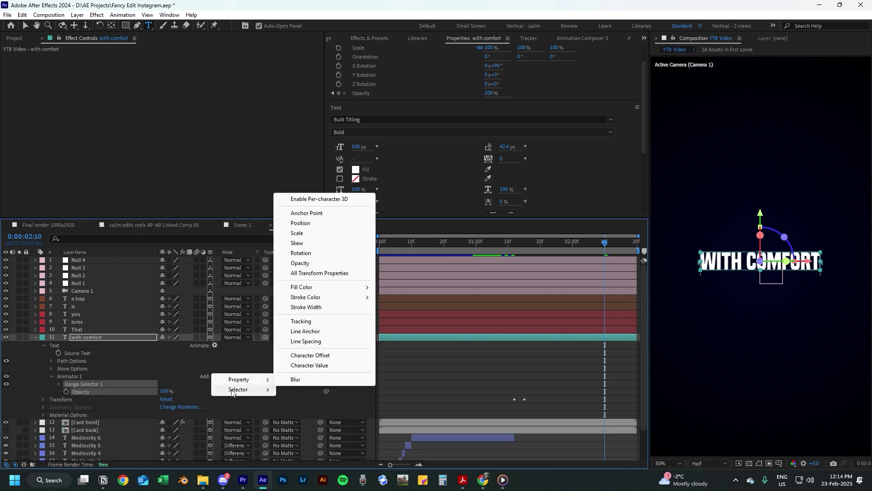
mouse_move(231, 391)
left_click(300, 401)
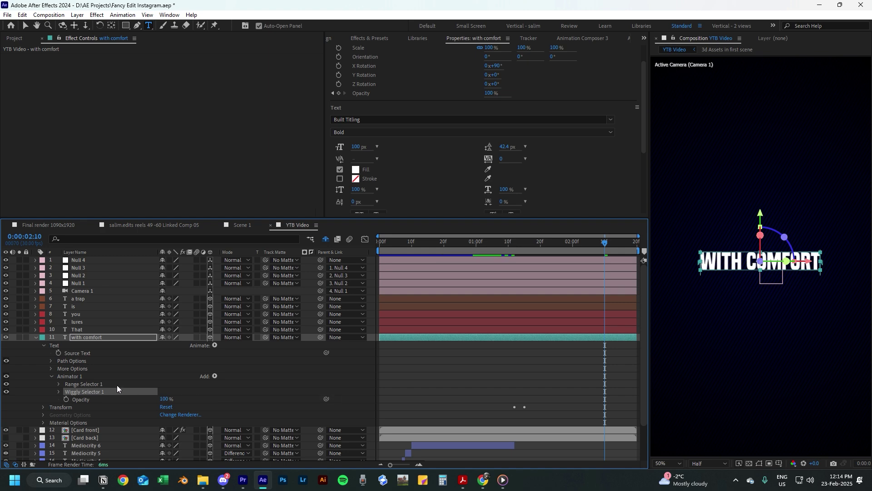
left_click(59, 392)
scroll(201, 382, "down", 5)
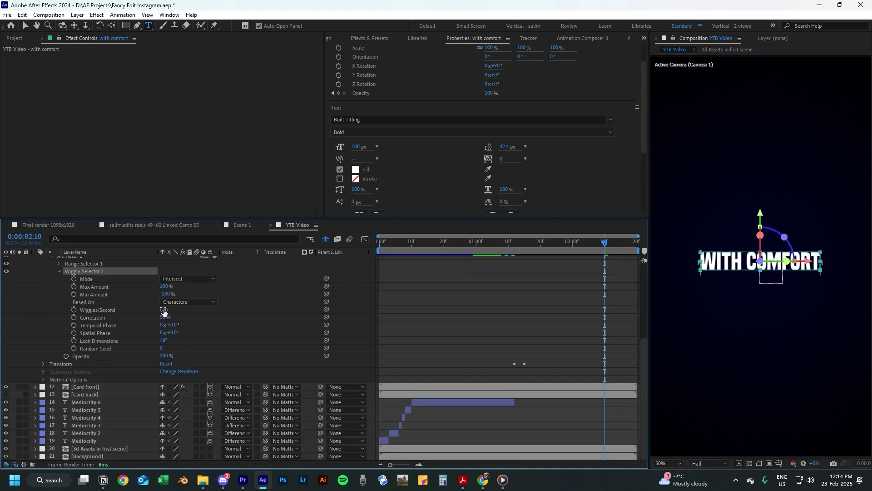
type("13")
key("Return")
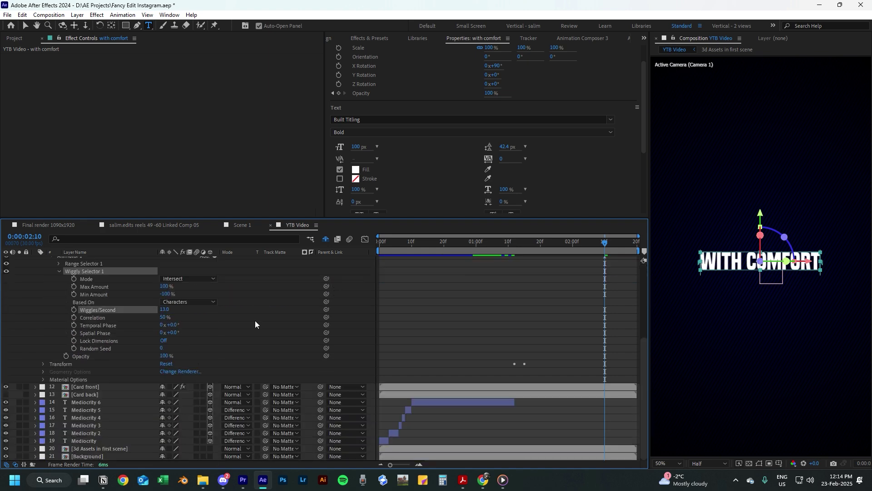
Step: Keyframe the text animator's Opacity at 0% at 0:00:01:27 and raise it at a second keyframe just past 0:00:02:10
left_click_drag(167, 356, 31, 347)
scroll(280, 345, "up", 2)
left_click(564, 244)
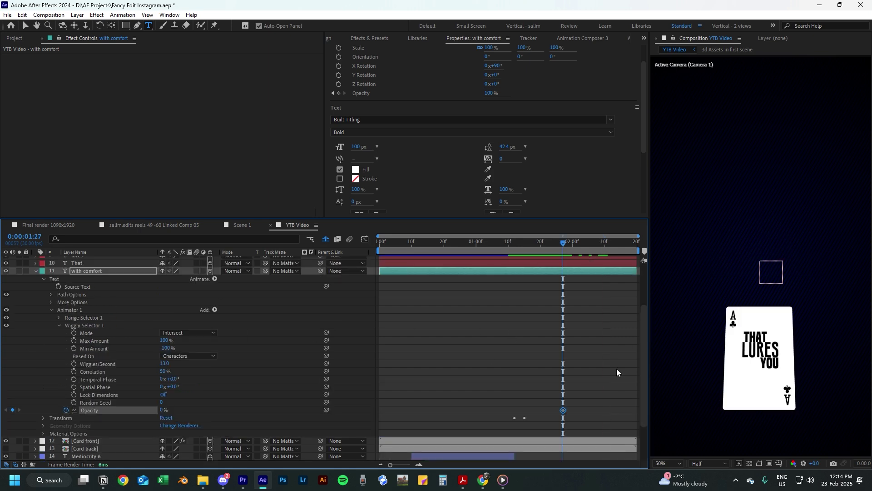
left_click_drag(568, 247, 607, 248)
left_click_drag(164, 410, 400, 412)
Step: Preview the text reveal and retime the animator's Opacity keyframes to about 0:00:01:29 and 0:00:02:17
left_click_drag(604, 246, 460, 260)
key("space")
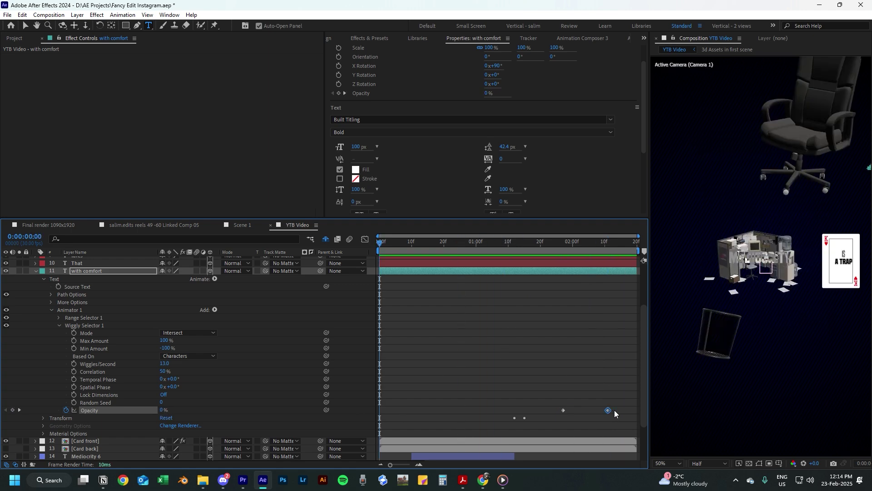
left_click_drag(608, 410, 628, 411)
left_click_drag(563, 410, 568, 412)
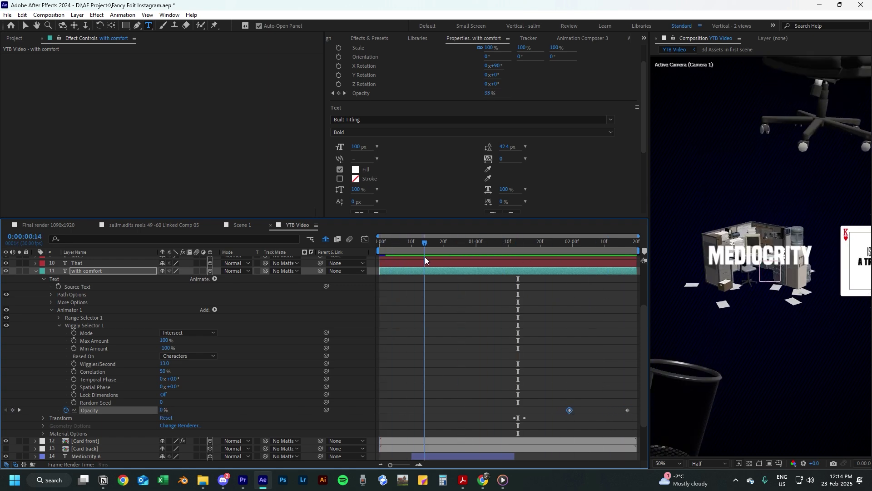
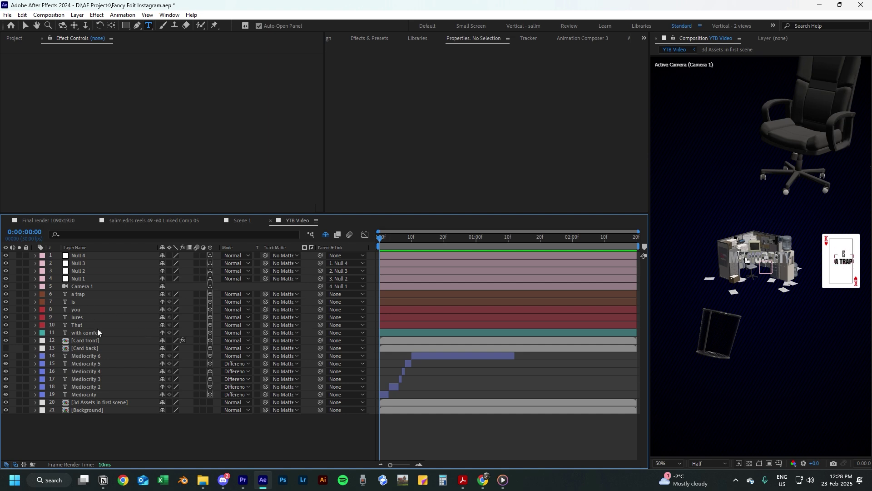
Step: Apply Drop Shadow to the "3d Assets in first scene" layer with Distance 20 and Softness 55
left_click(106, 403)
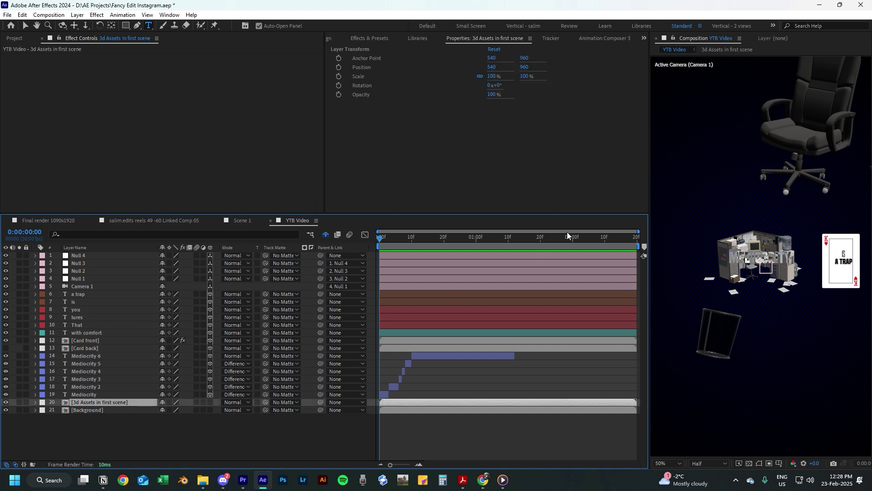
key("ctrl+space")
type("dr")
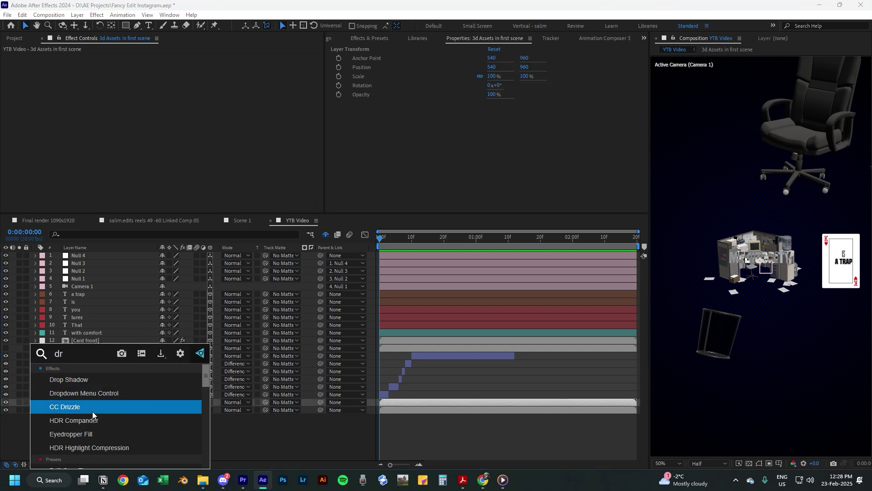
left_click(83, 380)
left_click(176, 106)
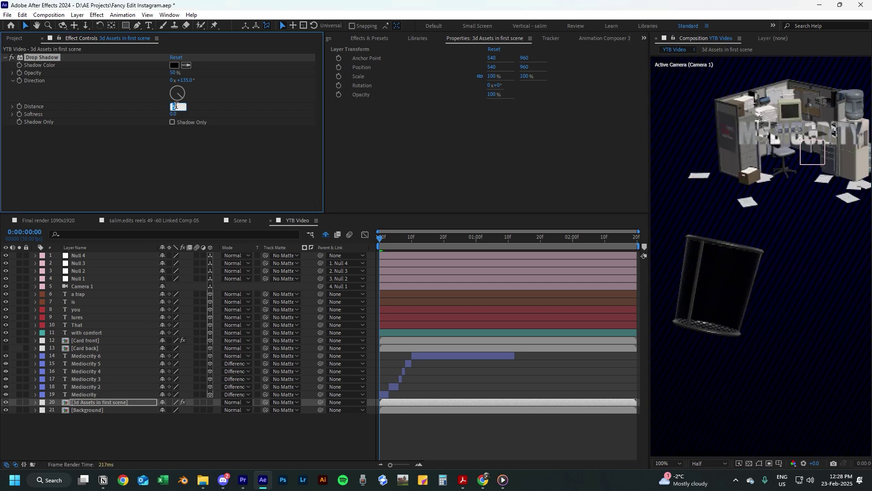
type("20")
left_click(173, 113)
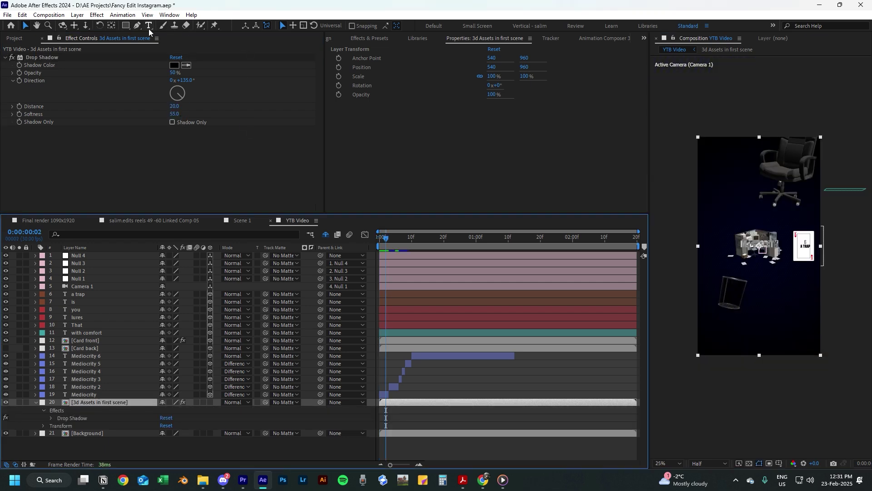
Step: Draw a closed Pen mask loosely around the trash bin on the "3d Assets in first scene" layer
left_click(138, 26)
left_click(684, 275)
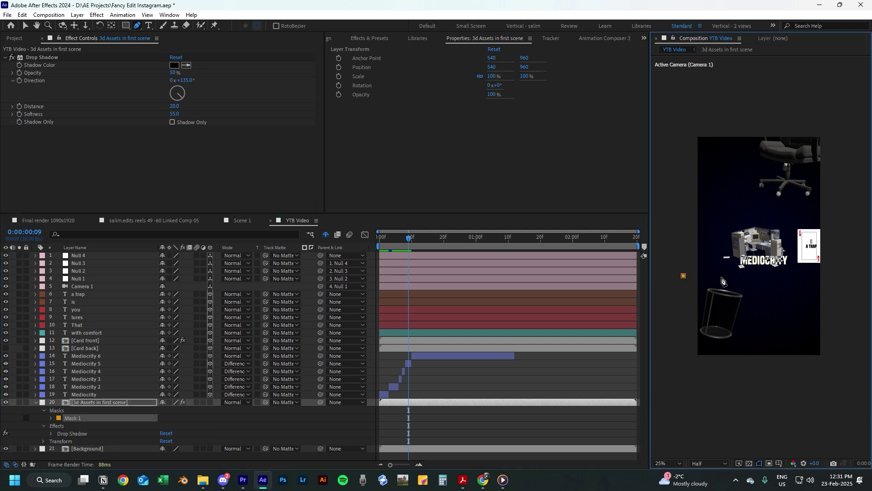
left_click(722, 277)
left_click(748, 284)
left_click(773, 315)
left_click(767, 351)
left_click(754, 382)
left_click_drag(705, 381, 691, 366)
left_click_drag(670, 350, 671, 329)
left_click(684, 276)
Step: Apply Gaussian Blur to the "3d Assets in first scene" layer and limit it to Mask 1 with a compositing mask reference
key("ctrl+space")
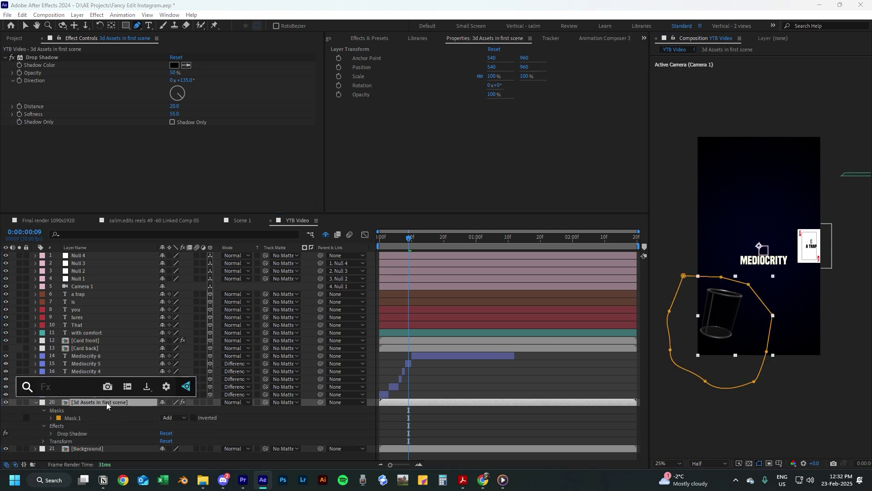
type("gaus")
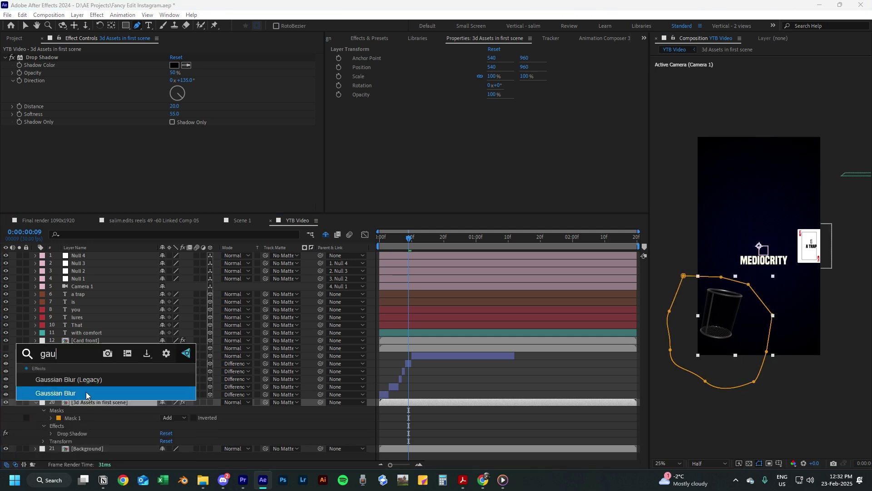
left_click(86, 391)
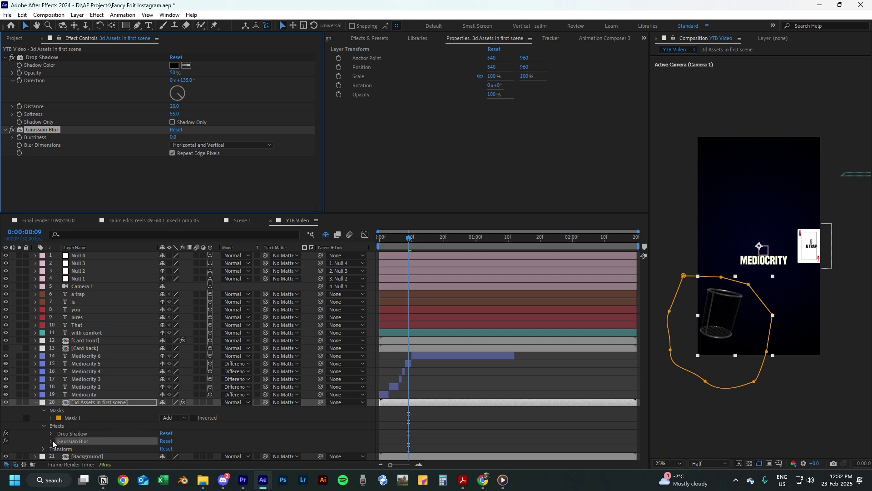
left_click(51, 441)
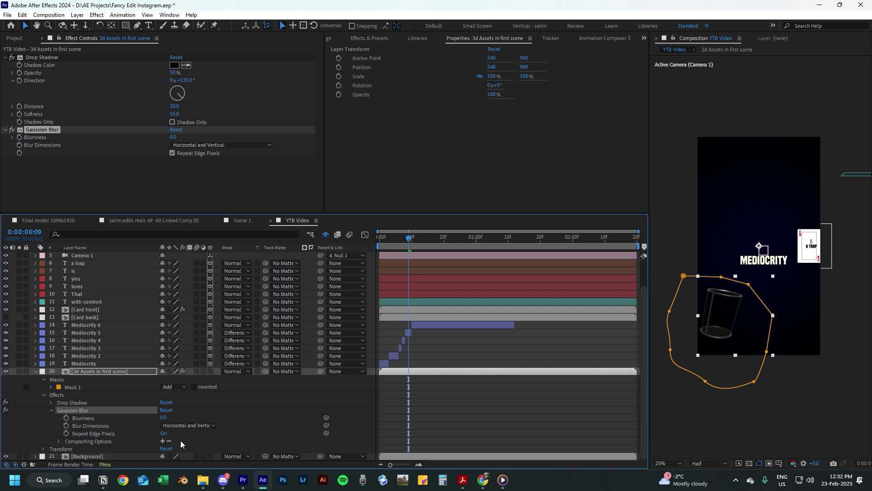
left_click(58, 441)
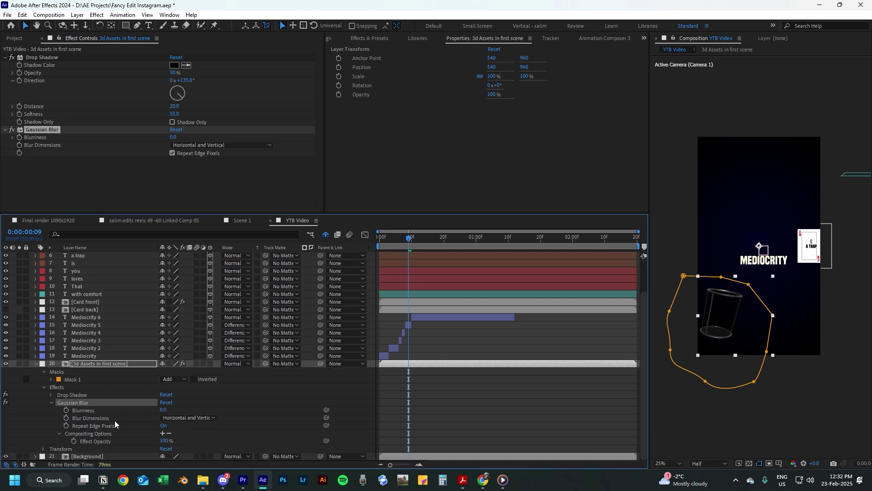
left_click(163, 433)
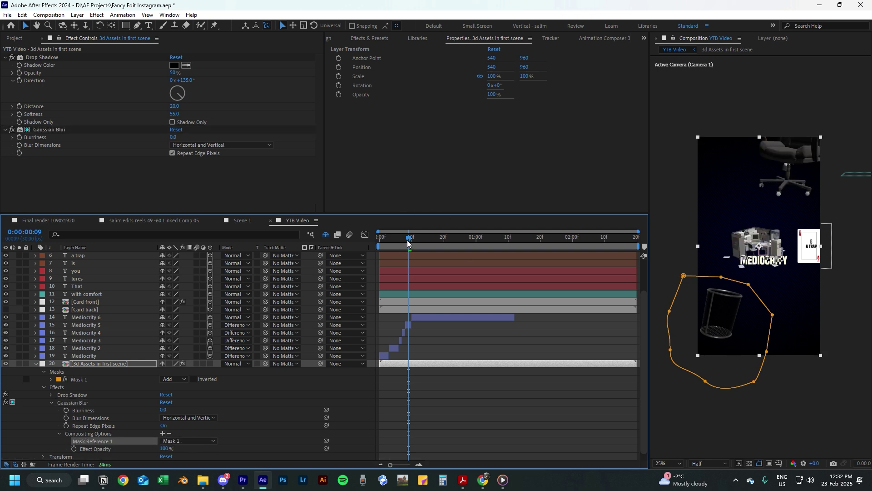
Step: Keyframe the Gaussian Blur's Blurriness from 0 at about 0:00:00:05 to 20 at 0:00:00:10, then return to the composition start
mouse_move(407, 240)
left_mouse_down()
mouse_move(389, 242)
mouse_move(409, 241)
left_mouse_up()
key("shift+slash")
left_click(19, 138)
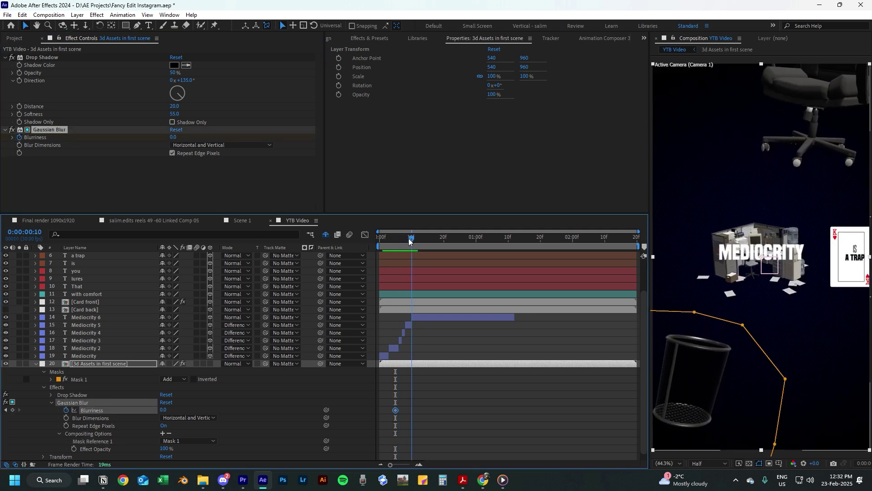
left_click(175, 138)
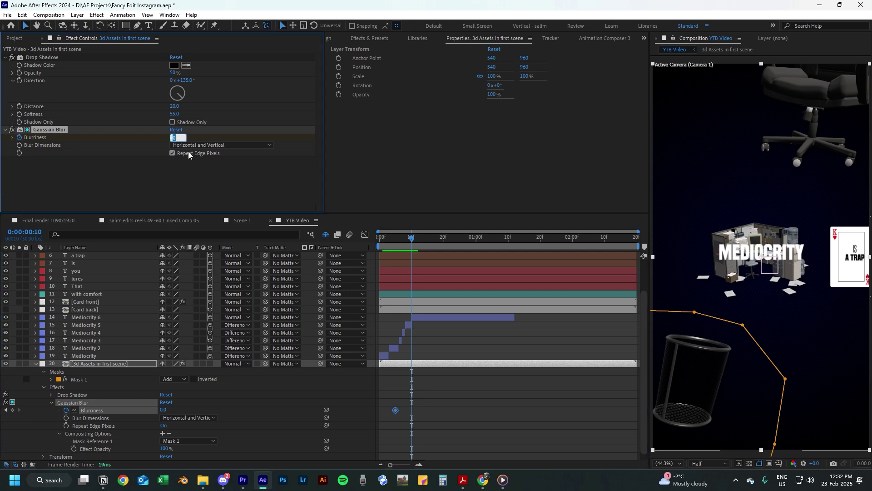
type("20")
key("Return")
left_click(400, 324)
left_click_drag(405, 242, 378, 250)
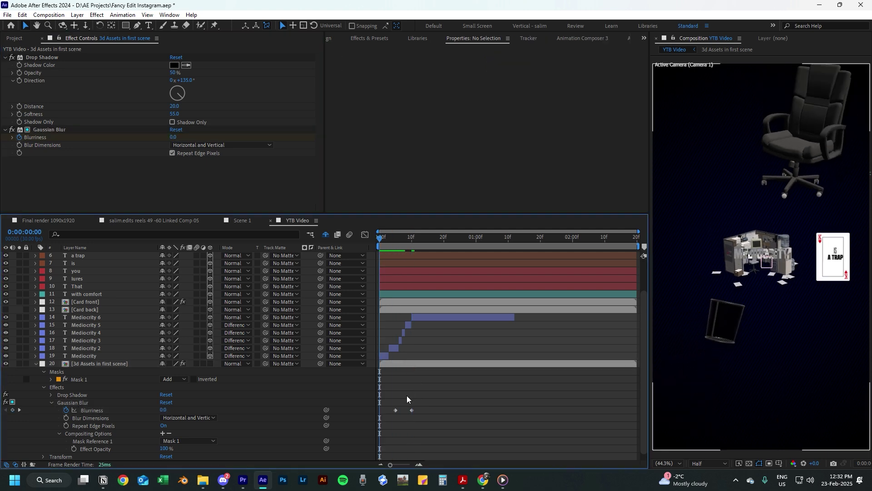
Step: Move the first Gaussian Blur Blurriness keyframe to 0:00:00:03, and draw a closed Pen mask loosely around the office chair on the same layer
left_click(395, 410)
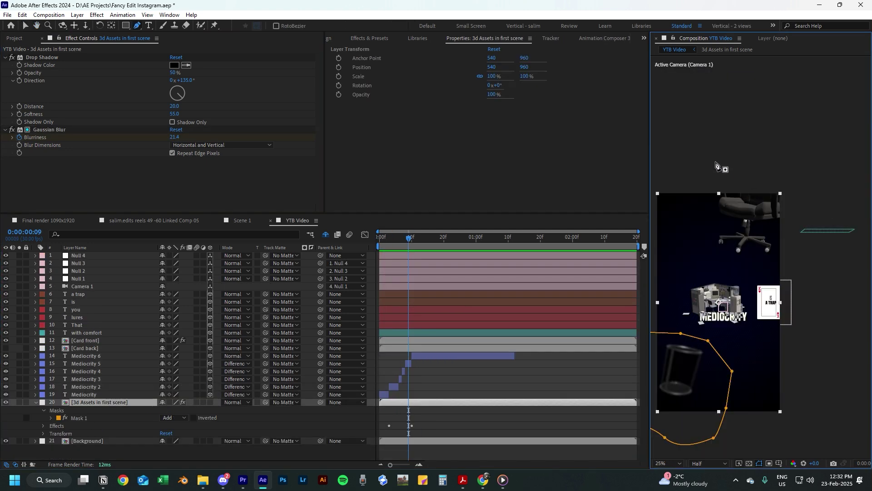
left_click(722, 162)
left_click(700, 204)
left_click(707, 243)
left_click(731, 262)
left_click(762, 267)
left_click(796, 260)
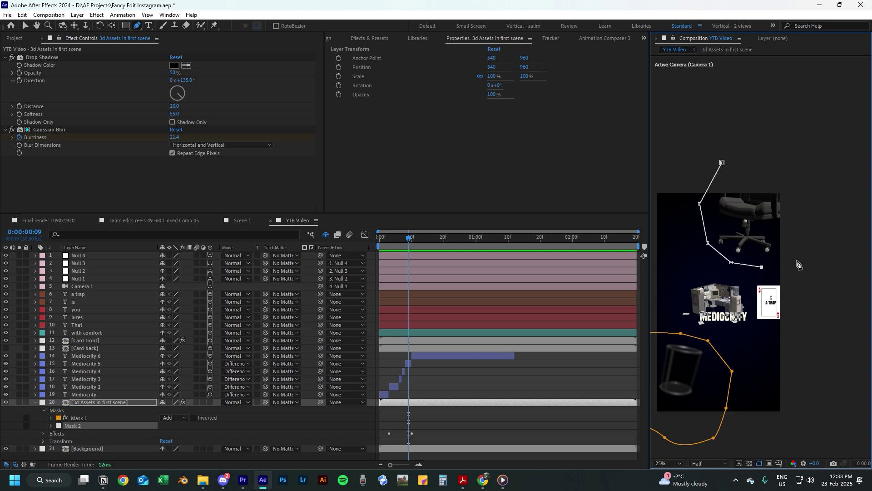
left_click(809, 210)
left_click_drag(794, 173, 817, 177)
left_click(723, 163)
Step: Apply a second Gaussian Blur to the "3d Assets in first scene" layer and limit it to Mask 2 with a compositing mask reference
left_click(88, 407)
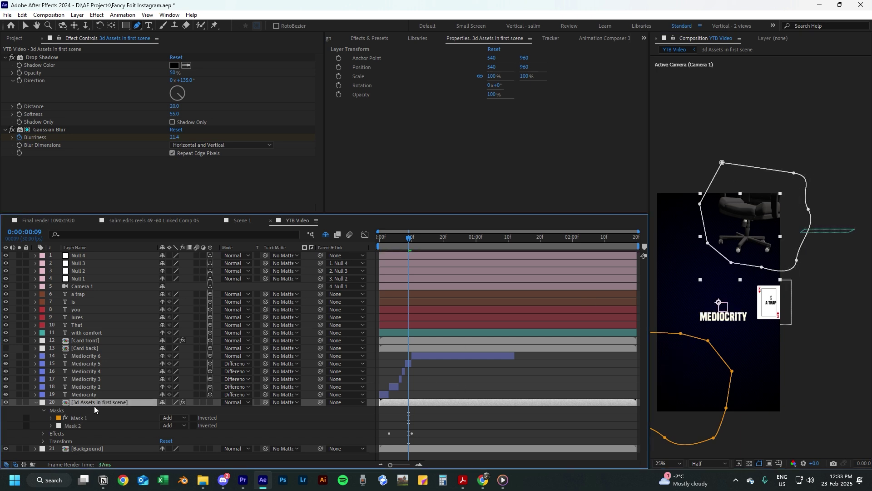
key("ctrl+space")
type("gauss")
key("Down")
key("Return")
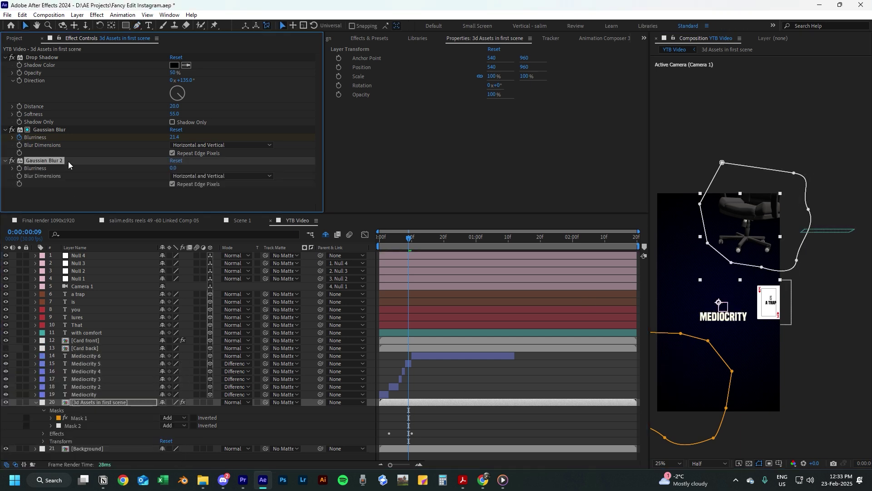
key("period")
left_click(51, 441)
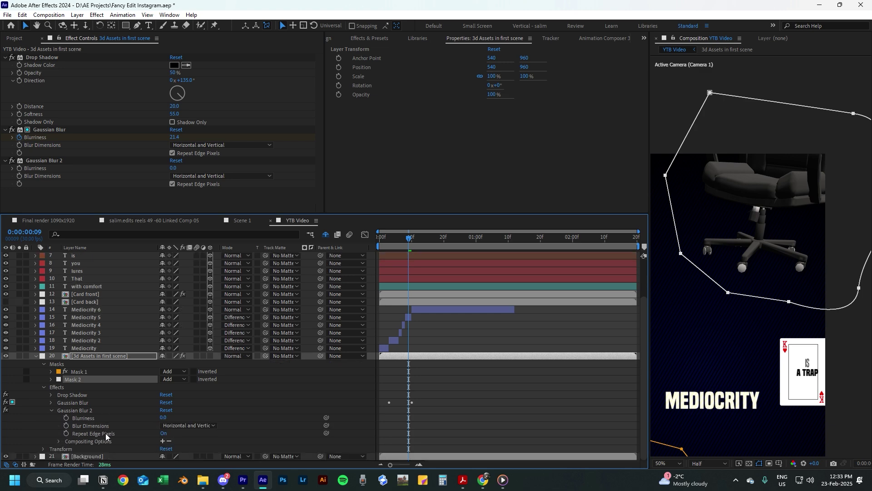
left_click(58, 442)
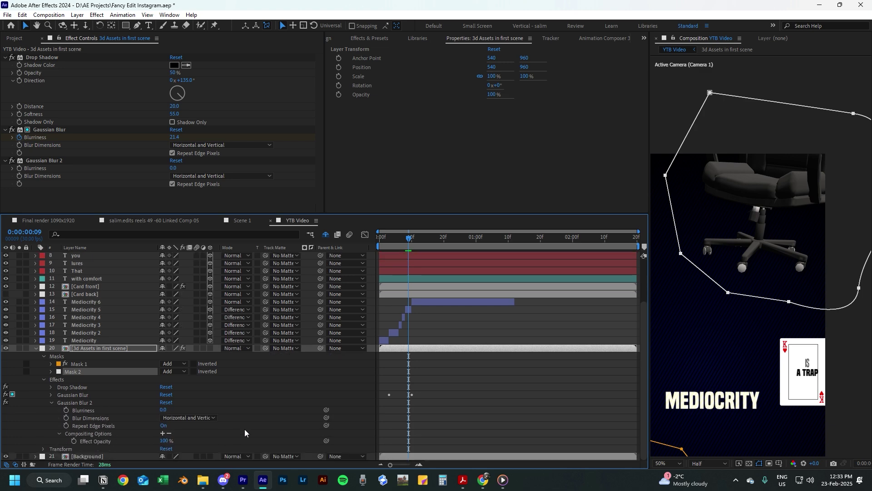
left_click(162, 433)
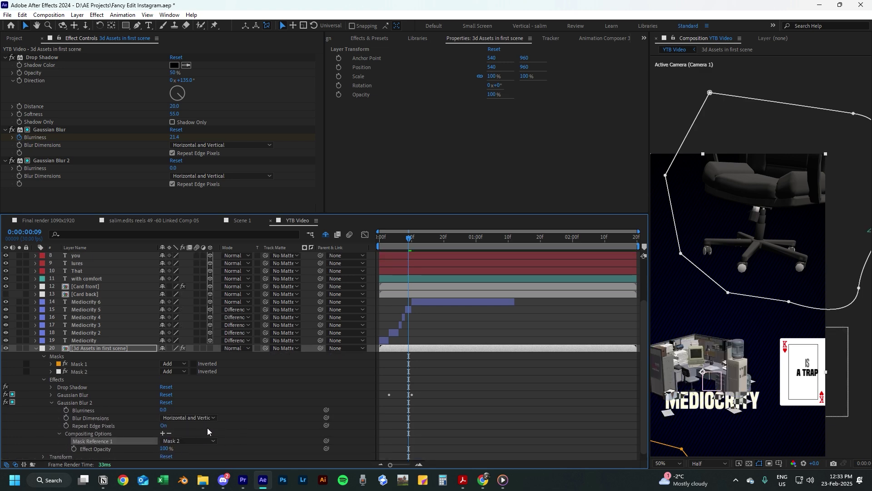
Step: Keyframe Gaussian Blur 2's Blurriness from 0 at 0:00:00:03 to 25 at 0:00:00:10, and return to the composition start
left_click(19, 168)
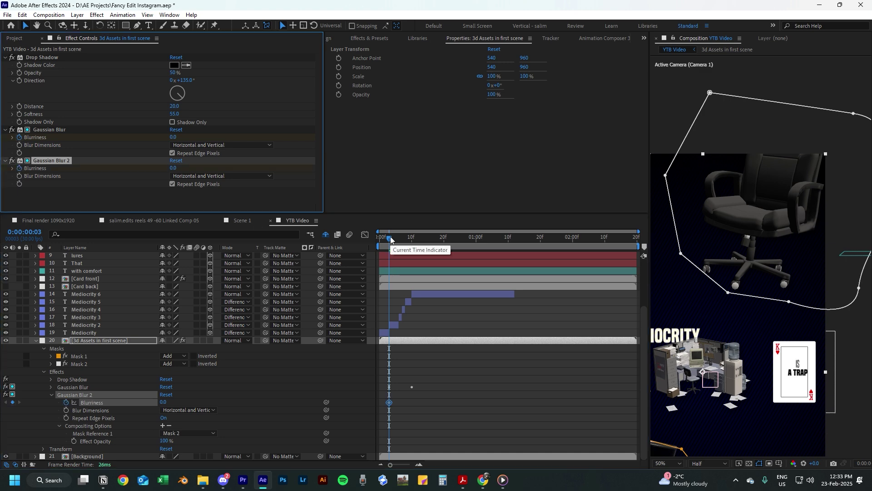
left_click_drag(389, 237, 412, 237)
left_click(176, 168)
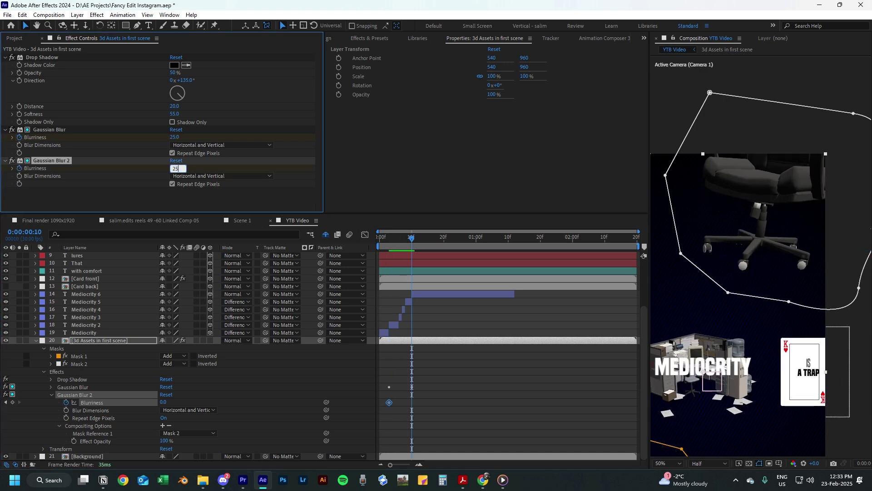
type("25")
key("Return")
left_click(809, 76)
key("shift+slash")
left_click_drag(412, 238, 353, 249)
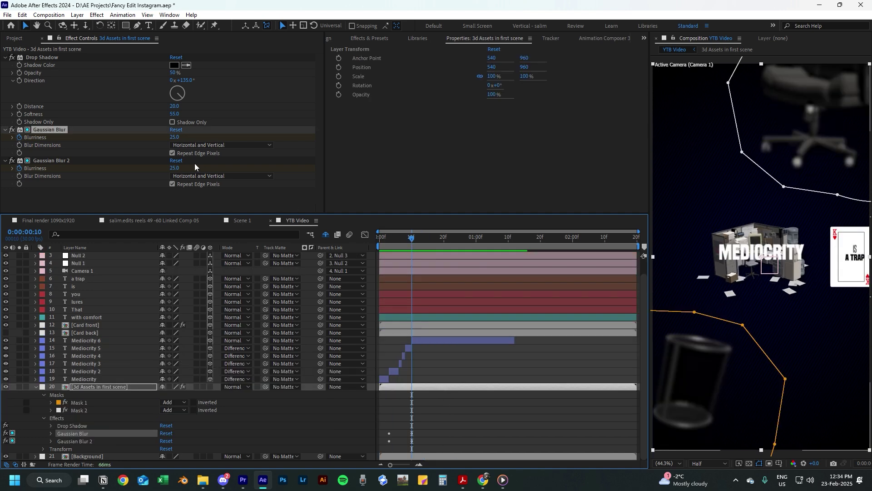
Step: Set the first Gaussian Blur's Blurriness to 20 at 0:00:00:10 and play the scene from the start
left_click(175, 137)
type("20")
key("Return")
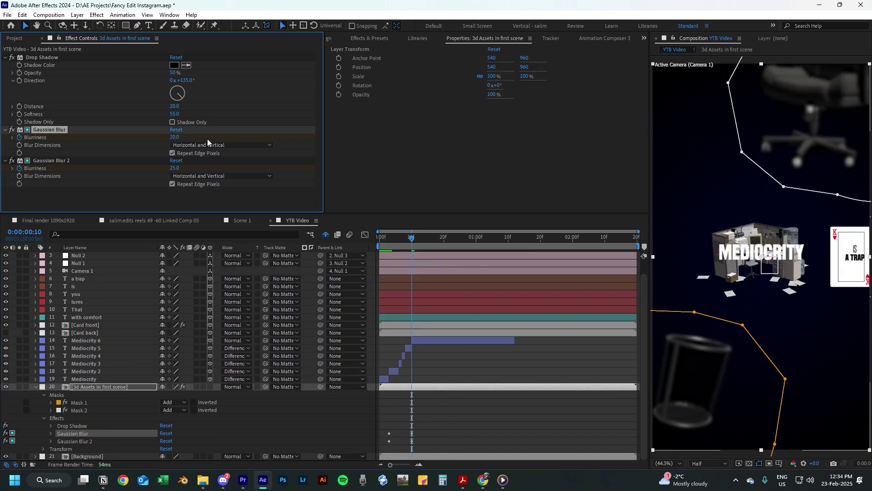
left_click(507, 395)
left_click_drag(347, 245, 345, 245)
key("space")
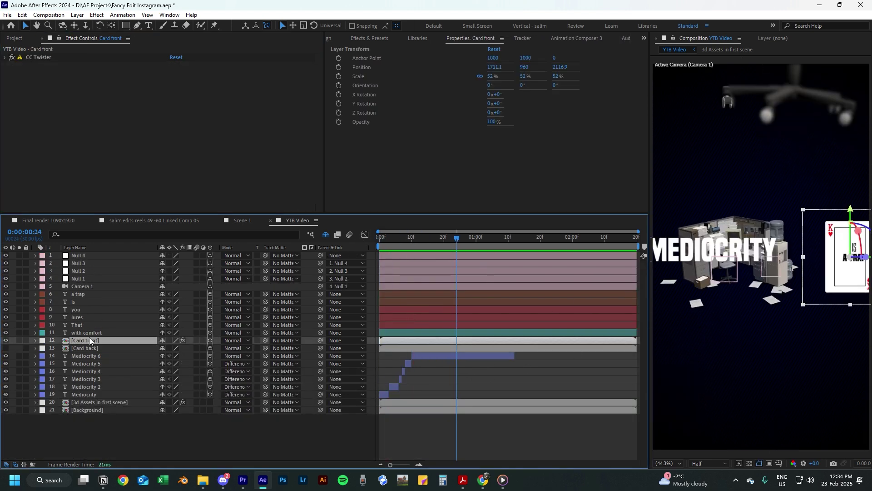
Step: Apply Drop Shadow to the "Card front" layer with Distance 30 and Softness 65
key("ctrl+space")
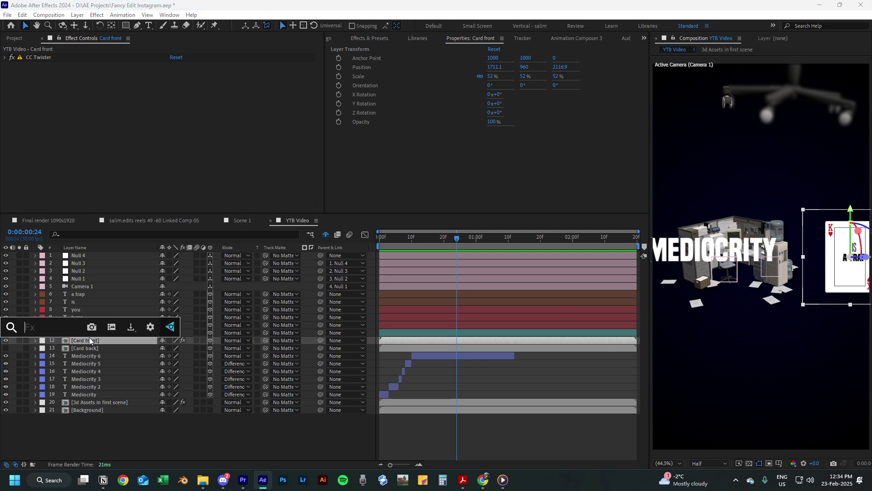
type("dr")
key("Return")
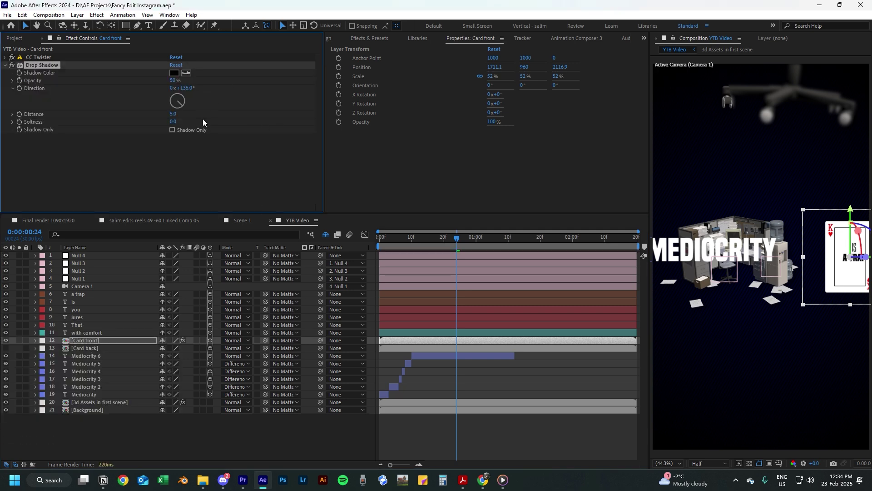
left_click(175, 113)
type("30")
key("Tab")
key("Return")
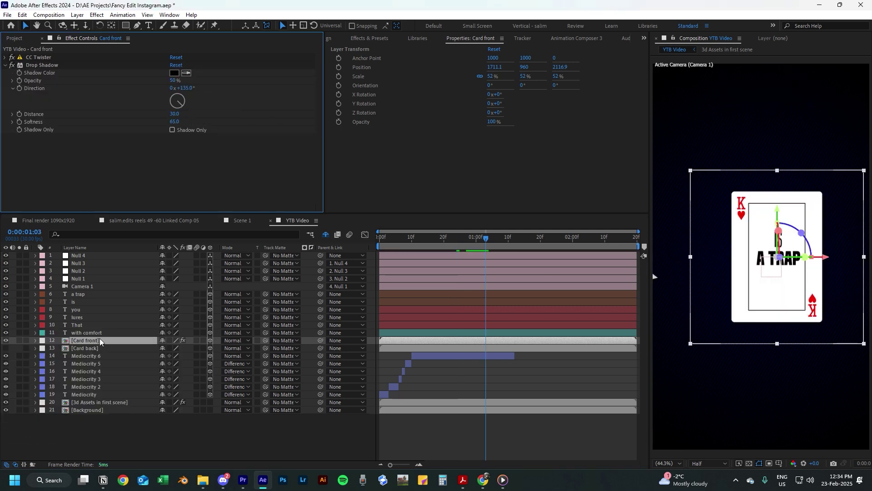
Step: Apply CC Light Sweep to the "Card front" layer and place its center above the card's upper-left corner, at about 305, -178
left_click(95, 341)
key("ctrl+space")
type("light")
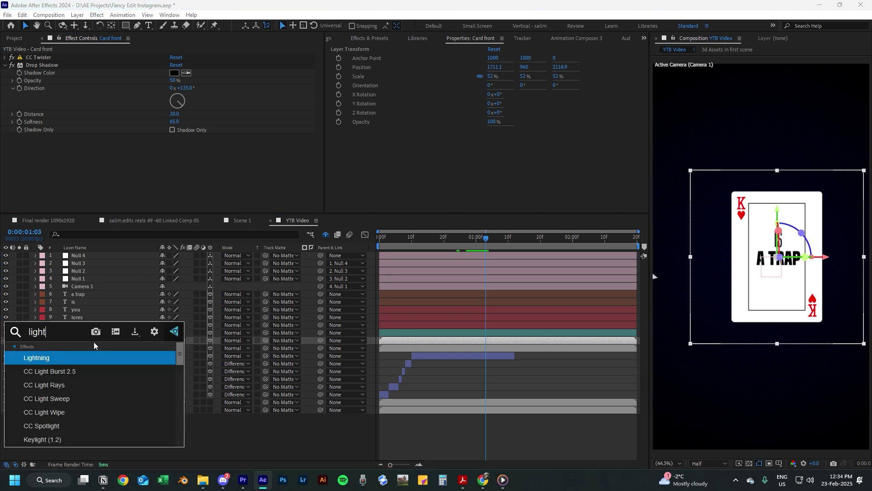
left_click(64, 400)
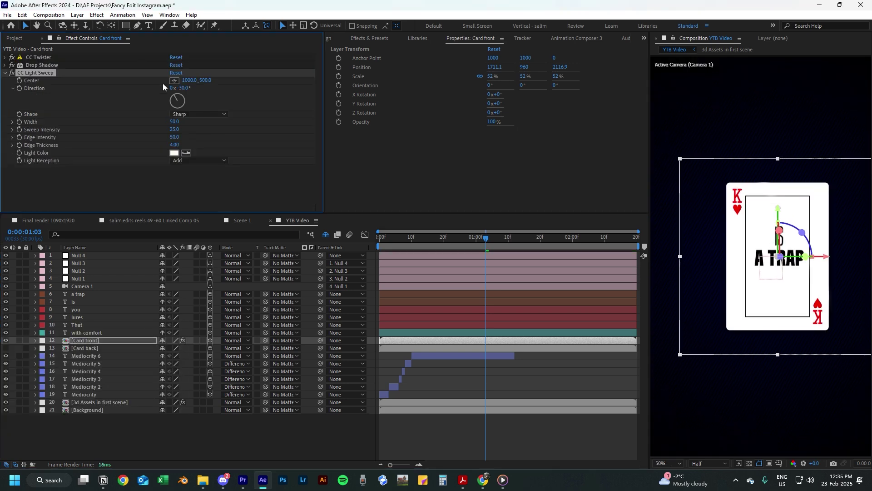
left_click(175, 80)
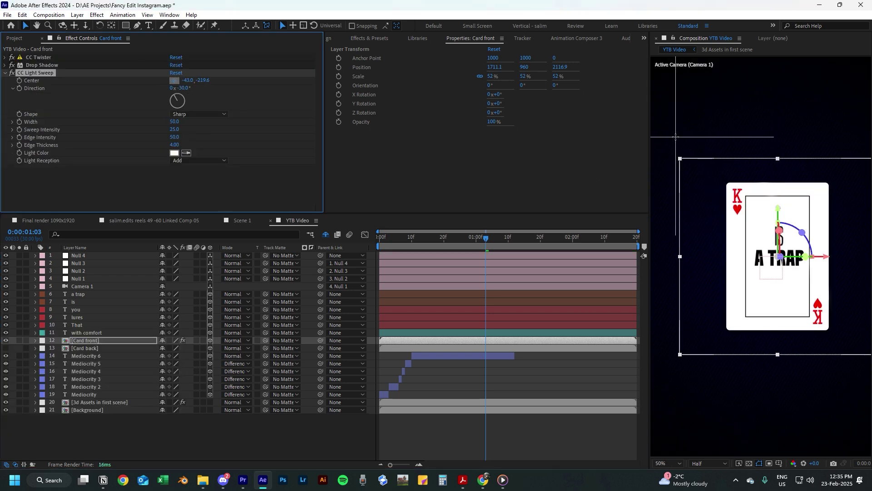
left_click(716, 134)
left_click_drag(727, 140, 710, 141)
Step: Set the light sweep's Width to 190, Sweep Intensity to 27, Edge Intensity to 55 and Edge Thickness to 6
left_click(176, 121)
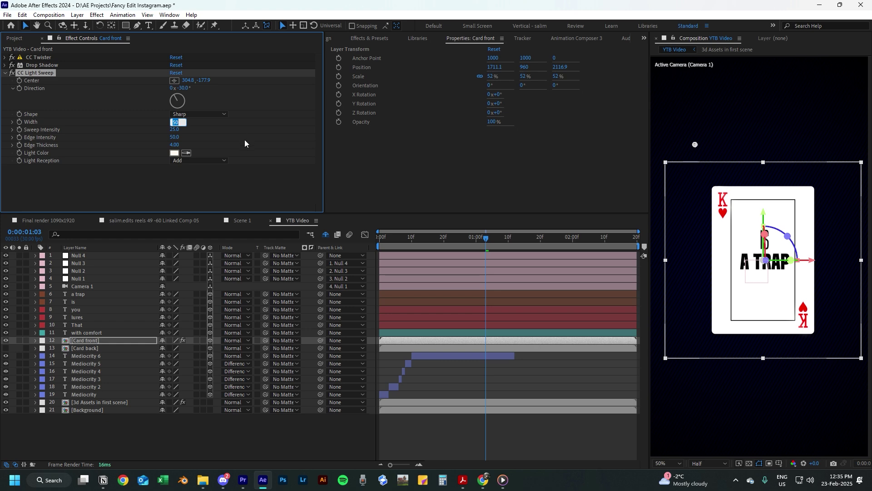
left_click(179, 129)
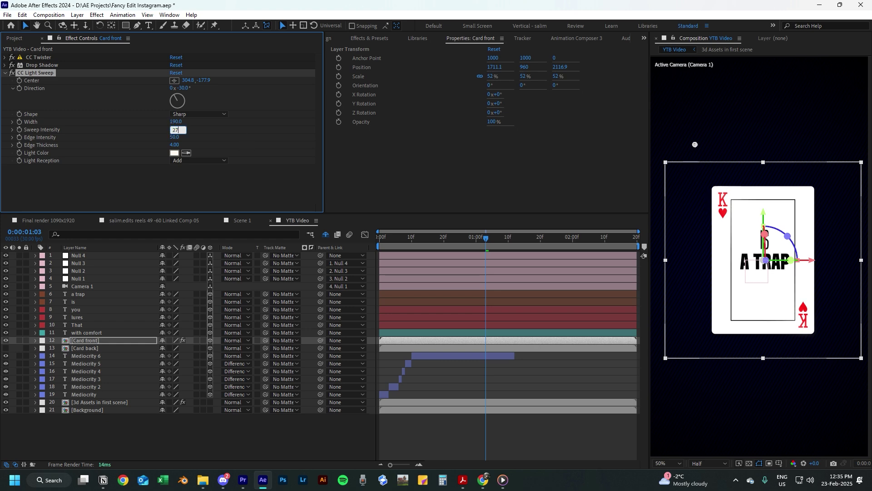
left_click(176, 136)
type("55")
type("6")
key("Return")
Step: Apply Lumetri Color to the "Card front" layer and reorder it between Drop Shadow and CC Light Sweep
left_click(100, 343)
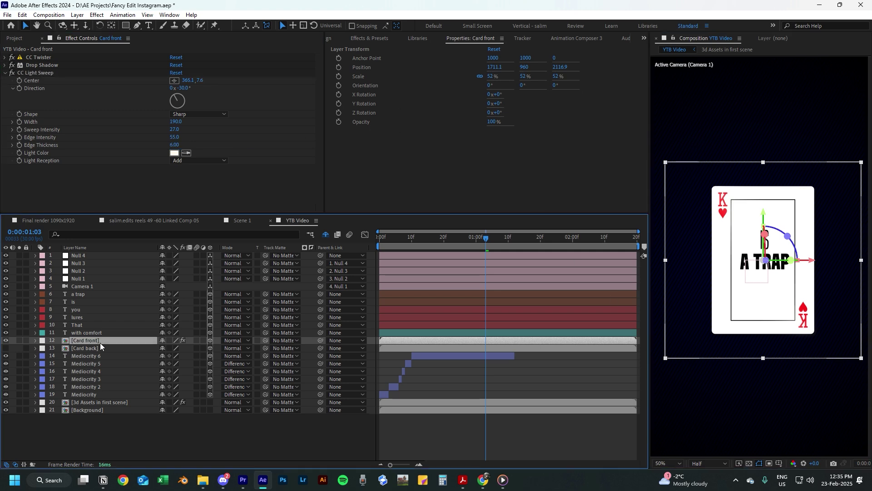
key("ctrl+space")
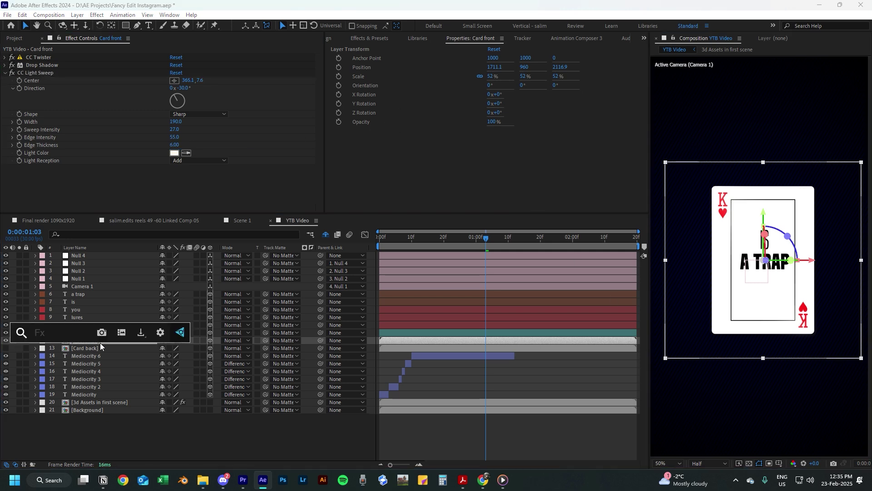
type("lume")
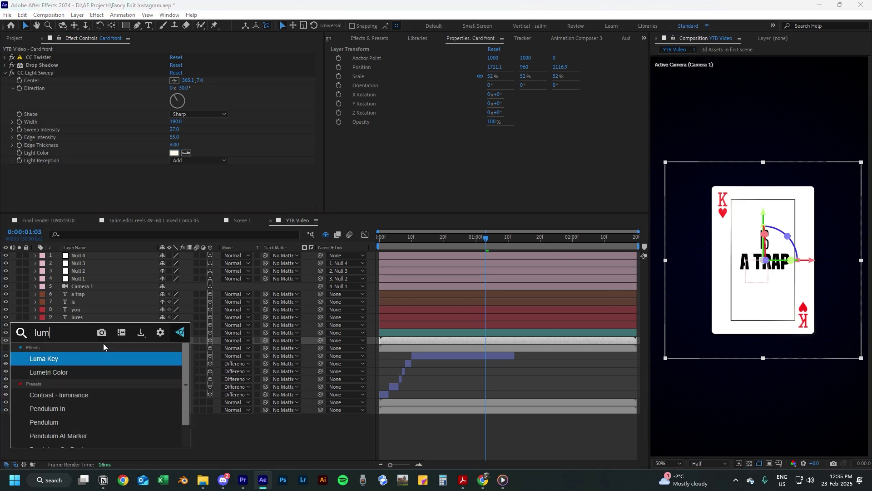
key("Return")
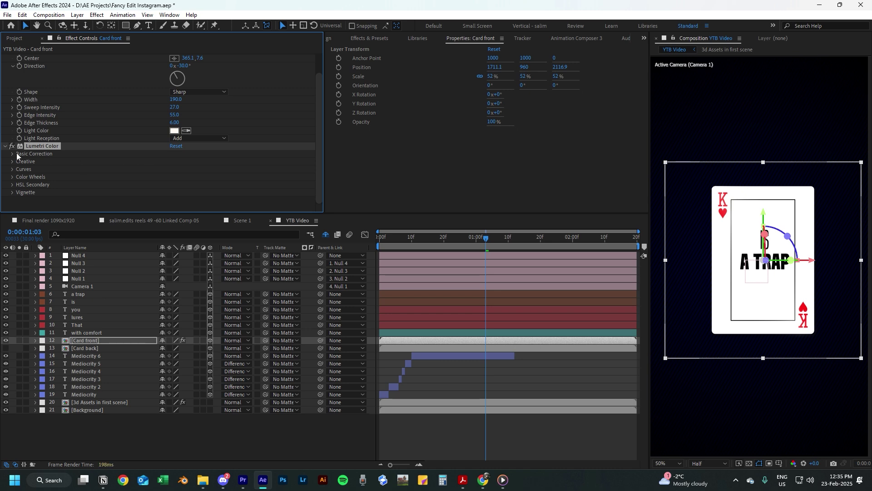
left_click(13, 154)
scroll(108, 185, "up", 1)
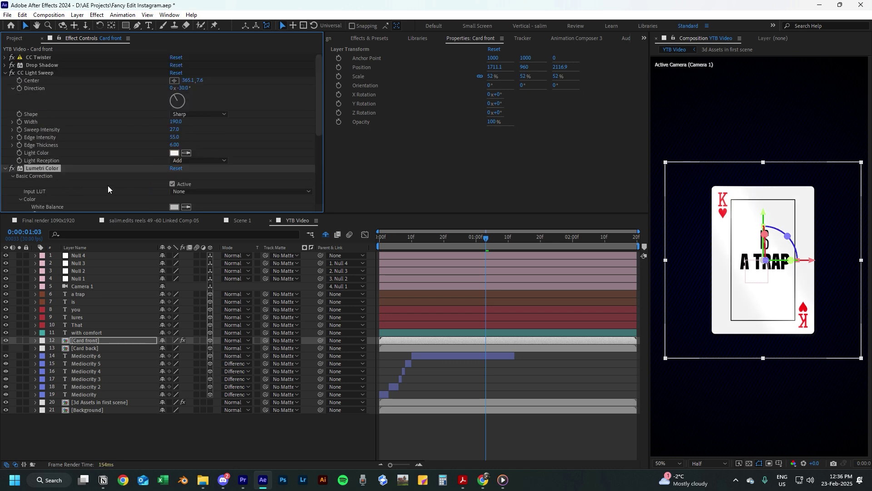
left_click_drag(53, 168, 55, 70)
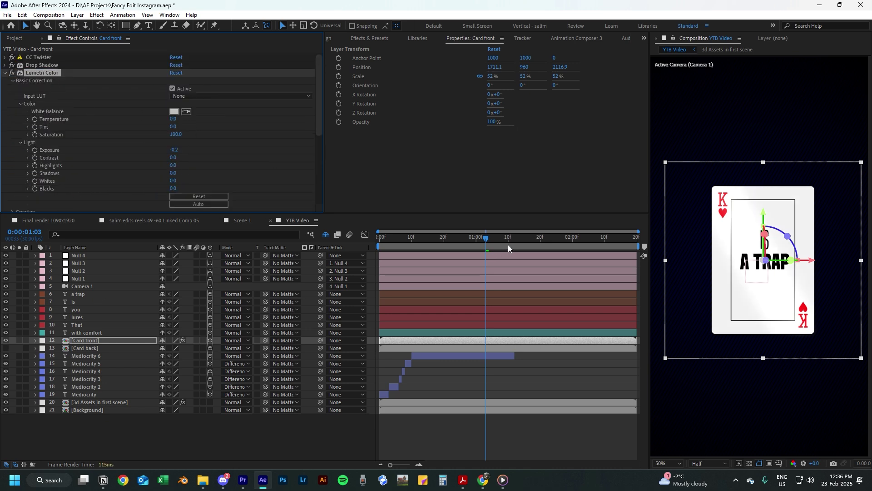
Step: Set Lumetri Color's Exposure to -0.4 on the "Card front" layer
left_click(174, 149)
type("-0.")
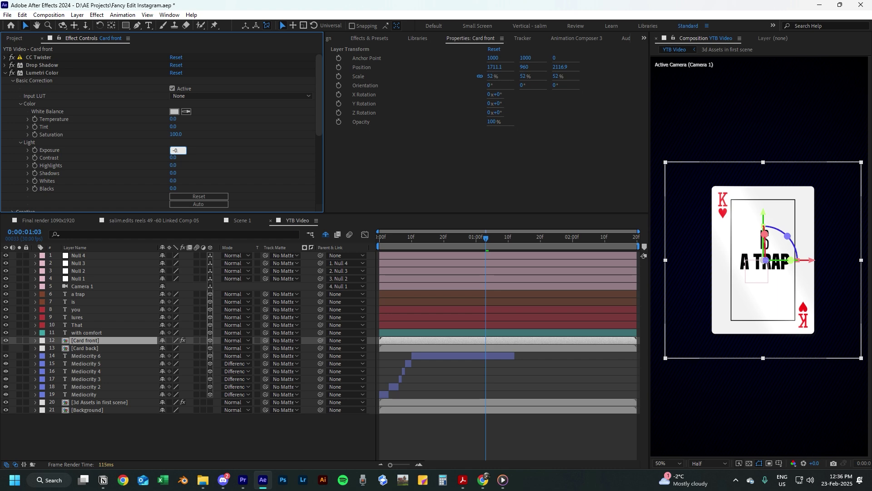
type("4")
key("Return")
Step: Collapse the Lumetri Color settings and reposition the CC Light Sweep center to about 328, -99
left_click(5, 73)
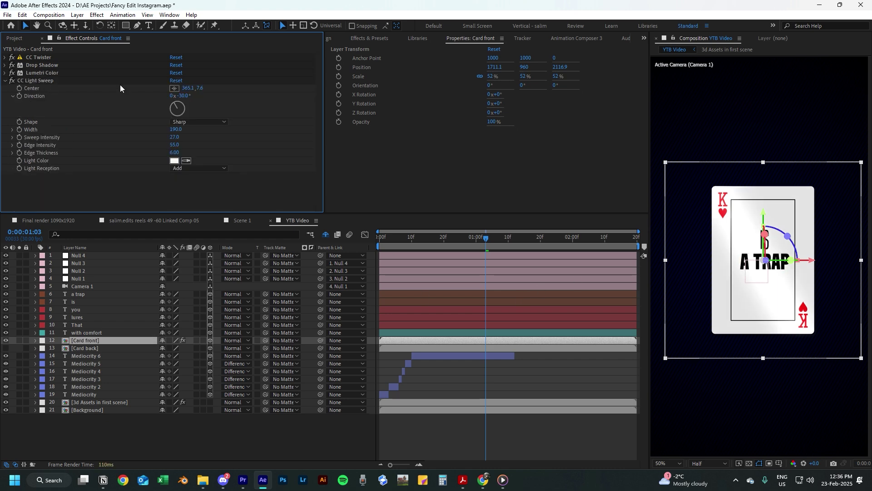
left_click(32, 80)
mouse_move(701, 162)
left_mouse_down()
mouse_move(717, 163)
mouse_move(691, 156)
left_mouse_up()
Step: Apply CC Grid Wipe to the "Card front" layer and place its center near the card's lower-right corner, at about 1602, 1856
left_click(106, 341)
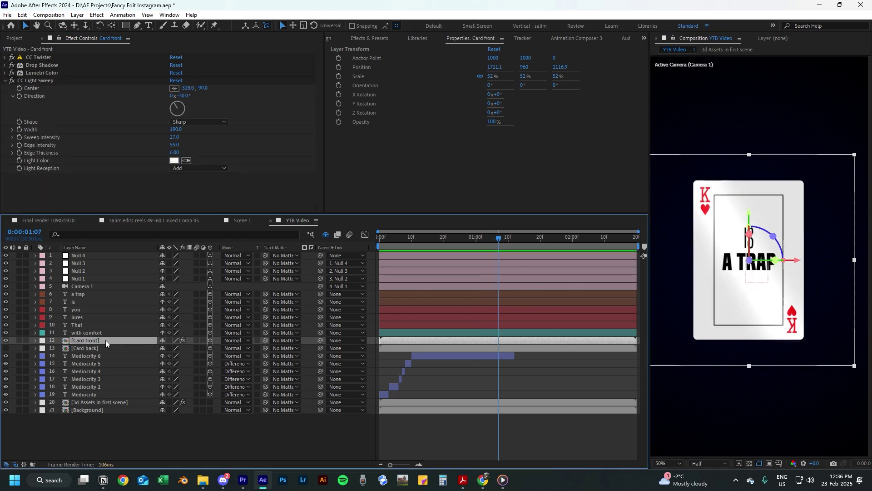
key("ctrl+space")
type("g")
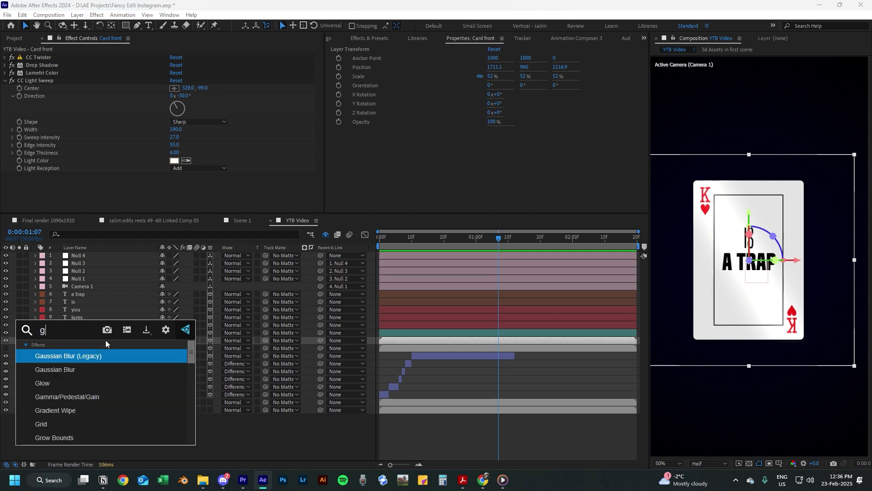
type("rid")
left_click(54, 380)
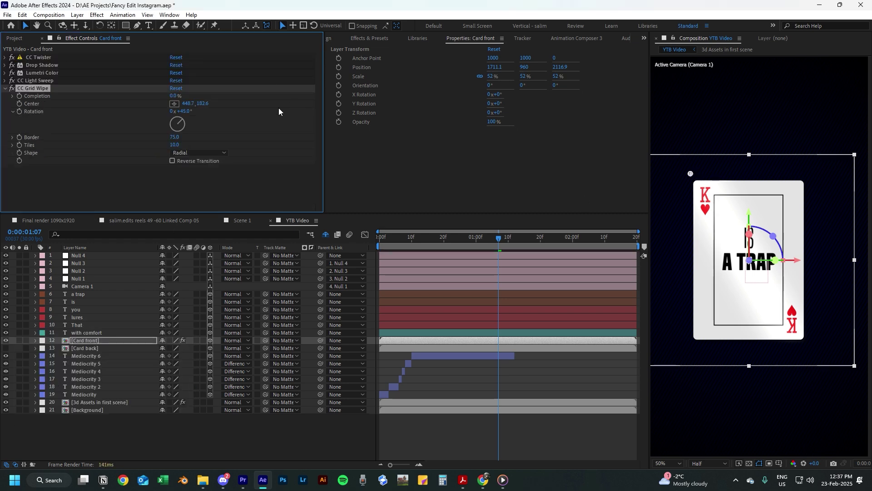
left_click(172, 104)
left_click(814, 348)
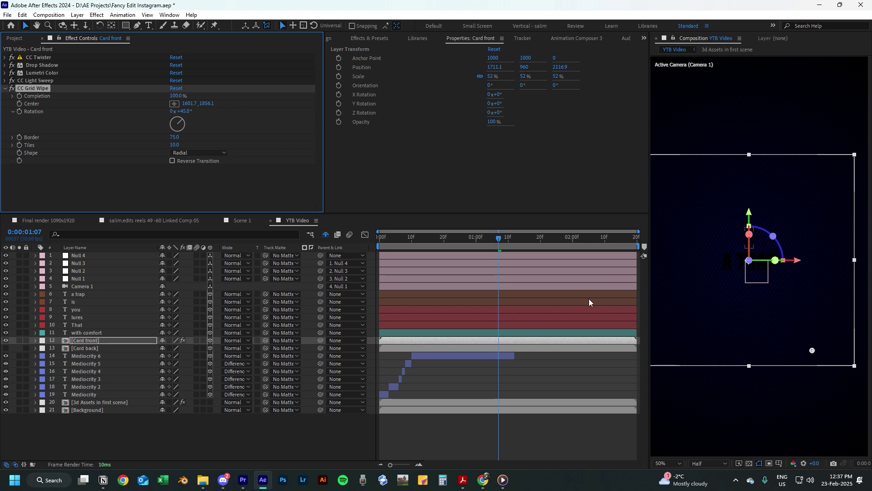
Step: Keyframe CC Grid Wipe's Completion from 100% at 0:00:00:24 to 0% at 0:00:00:27
left_click_drag(490, 238, 466, 240)
left_click(22, 101)
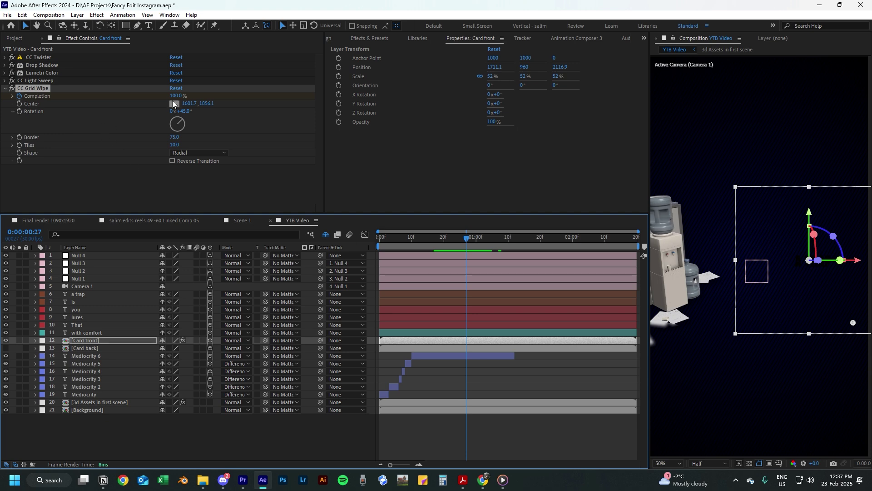
left_click_drag(176, 96, 127, 96)
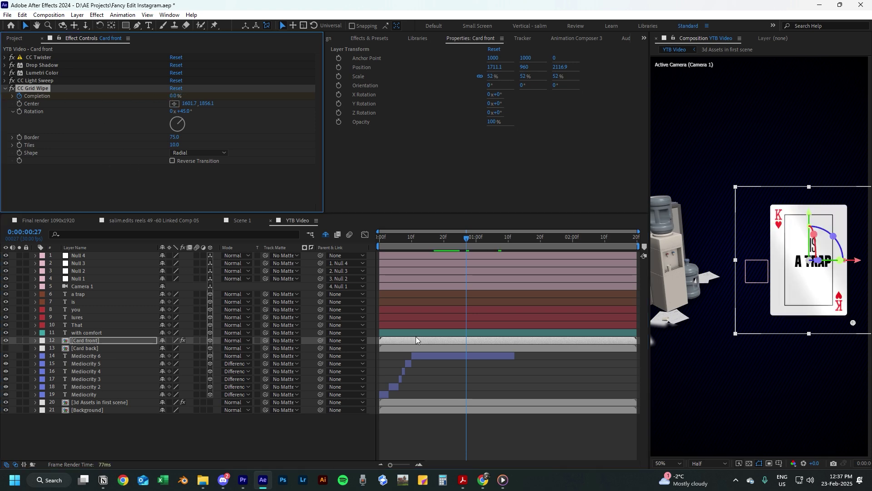
Step: Reveal the "Card front" keyframes, move the last CC Grid Wipe Completion keyframe to 0:00:01:00, and go to 0:00:00:21
key("u")
key("Page_Down")
key("Page_Down")
key("Page_Down")
left_click_drag(466, 372, 475, 372)
left_click_drag(467, 238, 447, 238)
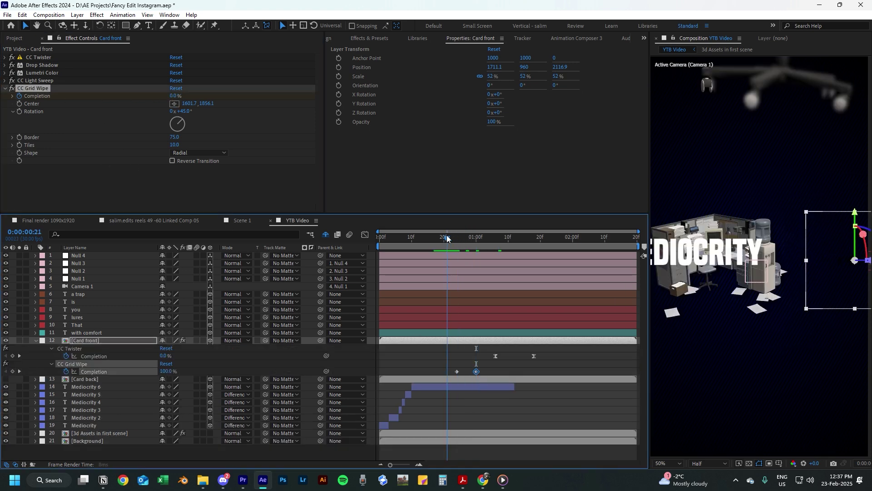
Step: Preview the grid wipe, reveal the "a trap" layer's opacity keyframes and add a 100% Opacity keyframe at 0:00:00:28
key("space")
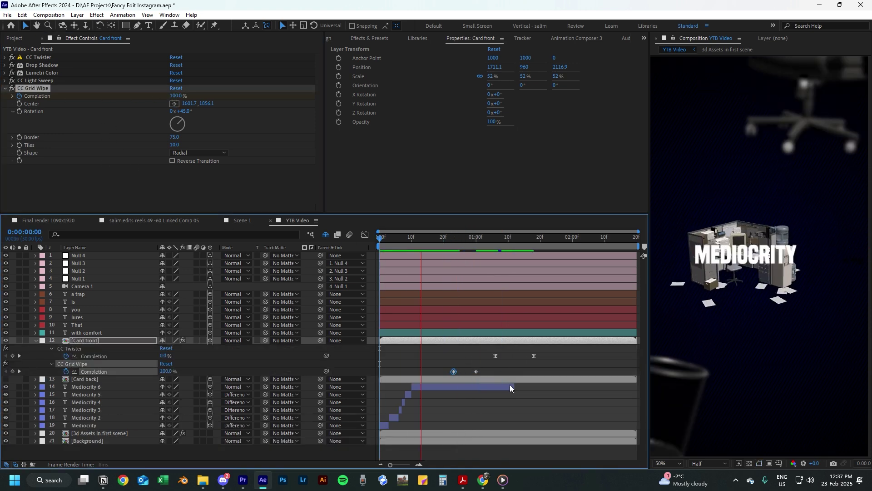
key("space")
left_click(453, 294)
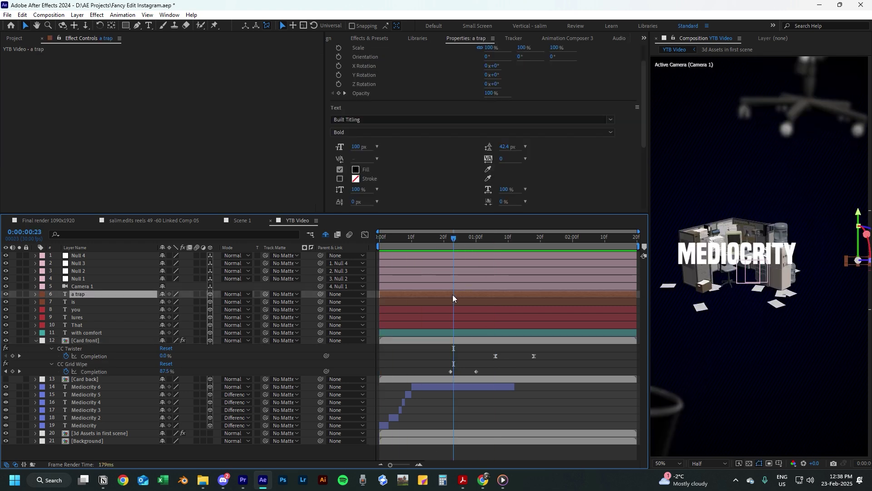
key("u")
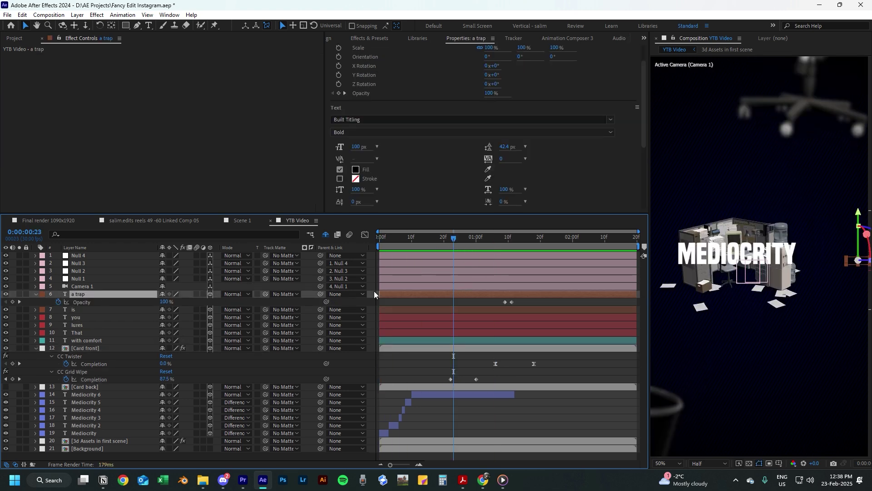
left_click_drag(422, 238, 471, 240)
left_click(12, 302)
left_click_drag(450, 302, 469, 302)
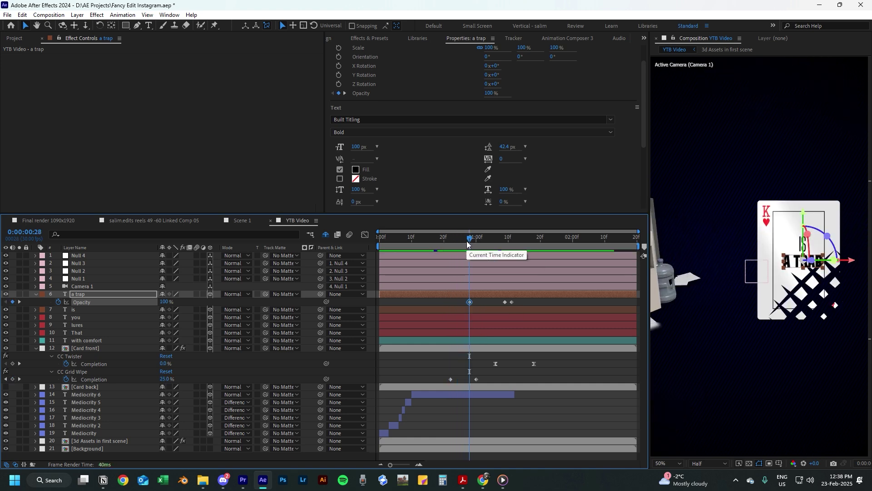
Step: Set the "a trap" layer's Opacity to 0% at 0:00:00:24 and preview the fade-in from the start
left_click(456, 244)
left_click_drag(163, 302, 116, 302)
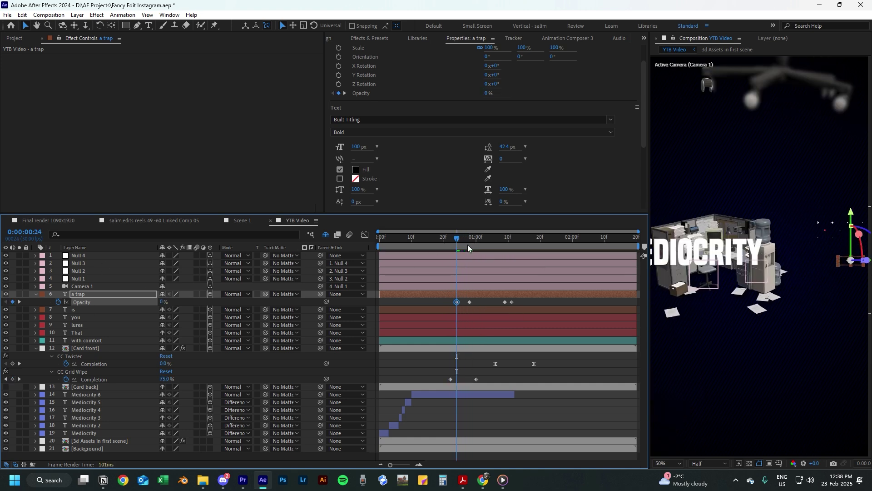
left_click(461, 304)
left_click_drag(448, 244, 379, 243)
key("space")
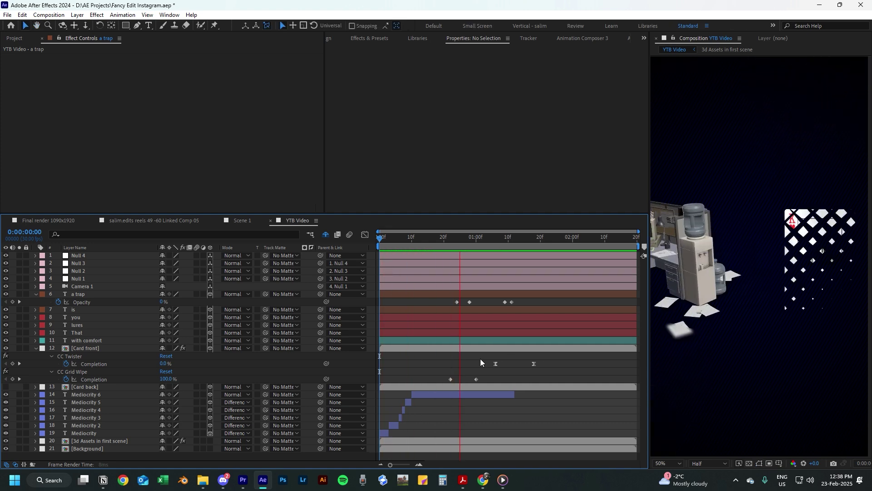
Step: Create a new adjustment layer and name it "Screen shake"
right_click(226, 437)
mouse_move(291, 326)
left_click(378, 399)
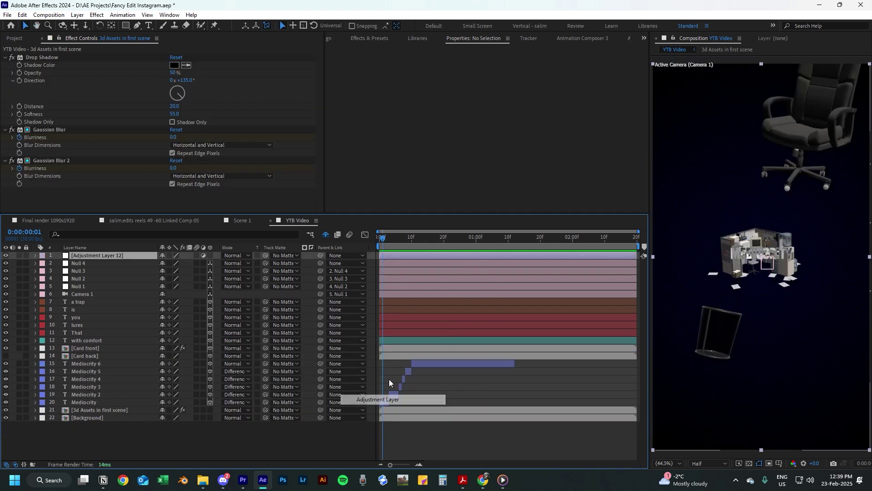
key("Return")
type("Screen shake")
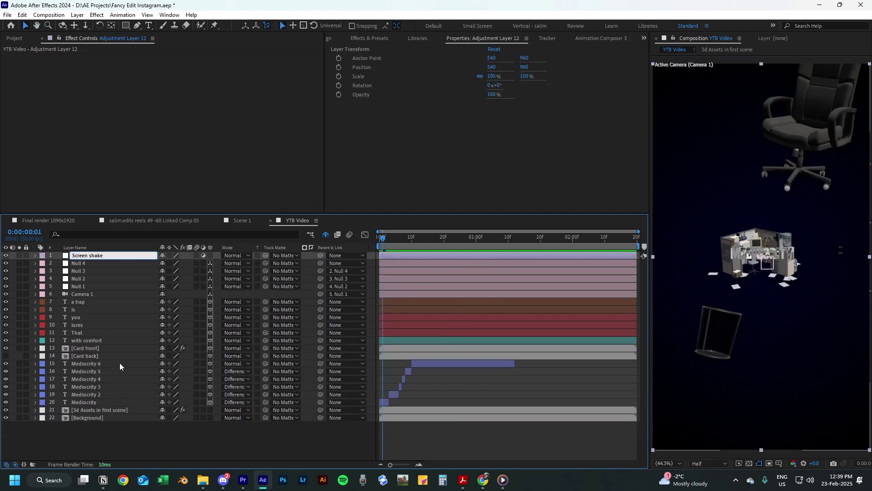
left_click(146, 417)
left_click(159, 438)
Step: Apply the Transform and Slider Control effects to the "Screen shake" layer
left_click(120, 256)
key("ctrl+space")
type("transf")
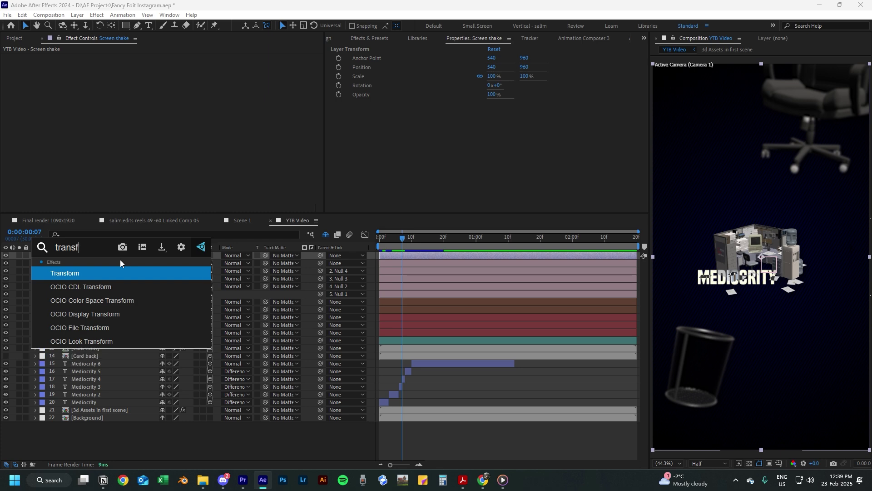
left_click(72, 273)
key("ctrl+space")
type("s")
left_click(75, 268)
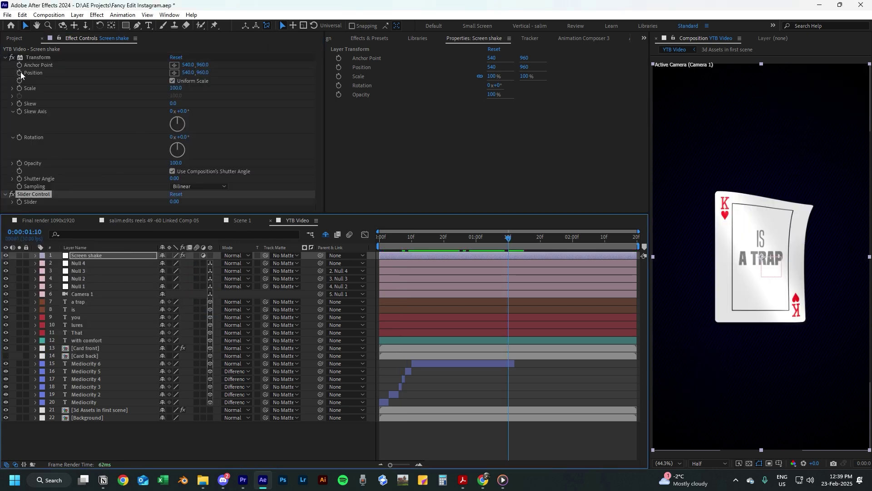
Step: Add a wiggle expression to the Transform effect's Position with frequency 15 and its amplitude linked to the Slider
left_click(20, 72, "alt")
type("wi")
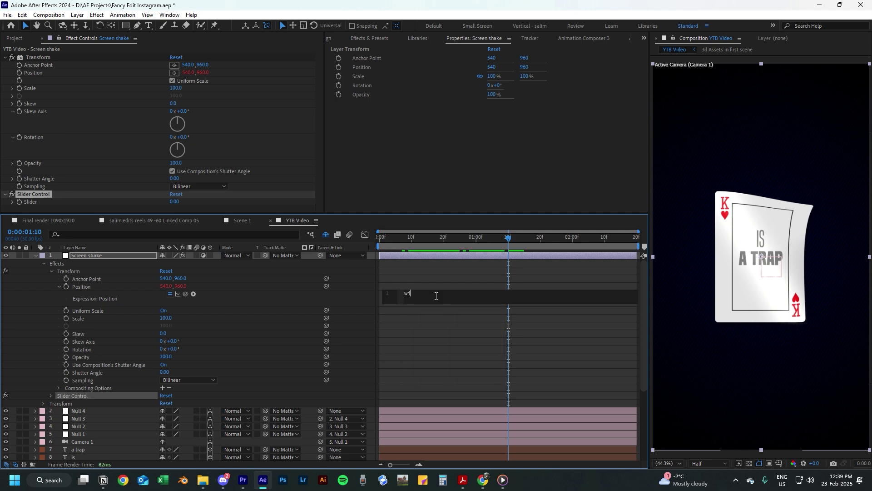
type("ggle()15,")
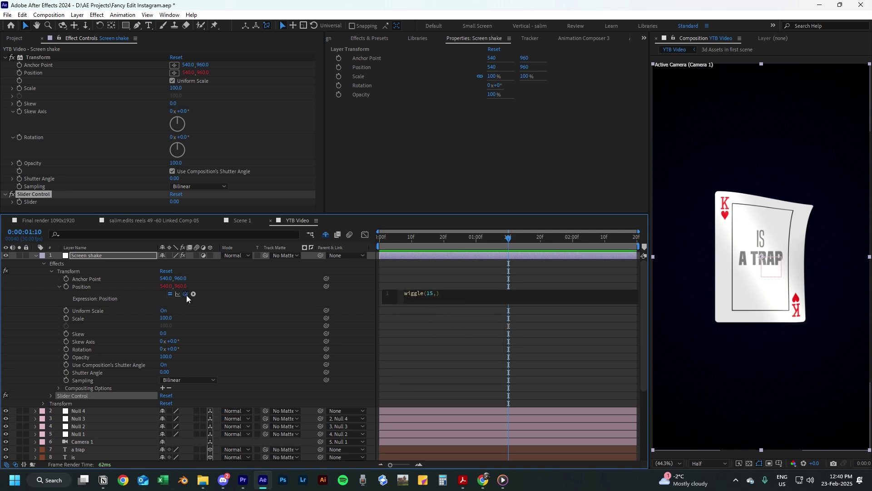
left_click_drag(187, 296, 45, 202)
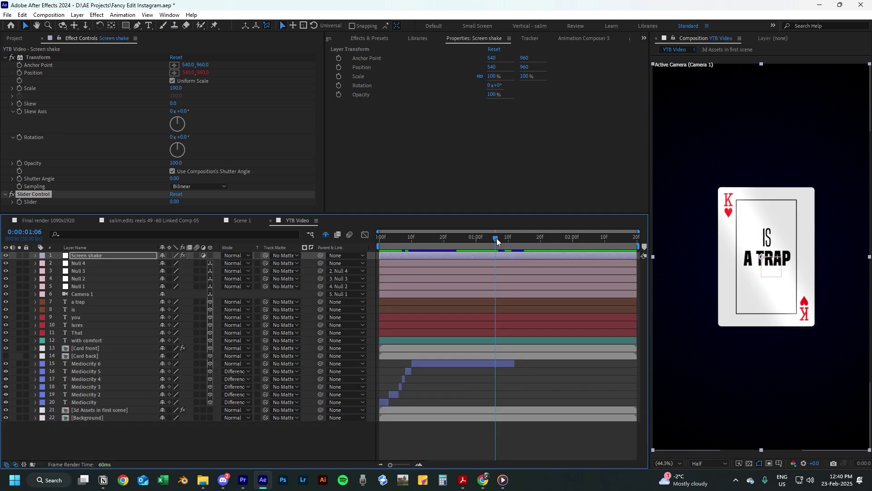
Step: Keyframe the Slider at 0 on 0:00:01:07 and at 70 on 0:00:01:08
left_click_drag(497, 239, 498, 238)
left_click(20, 201)
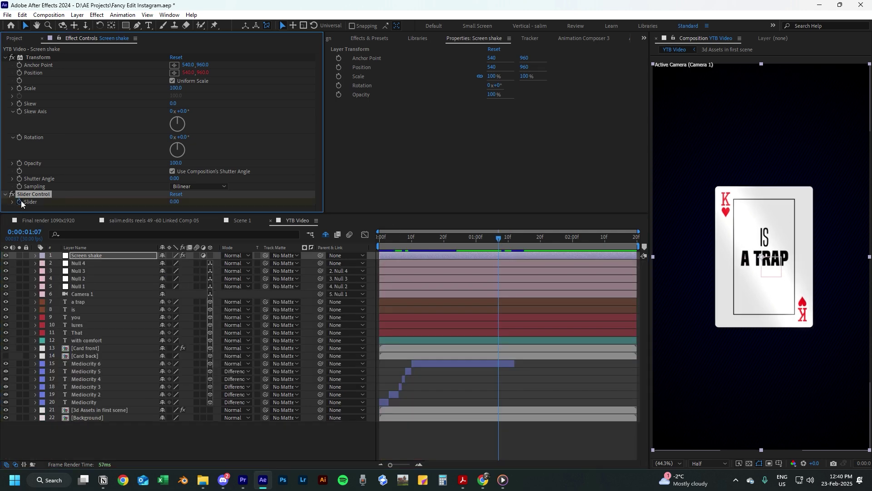
left_click_drag(500, 239, 502, 239)
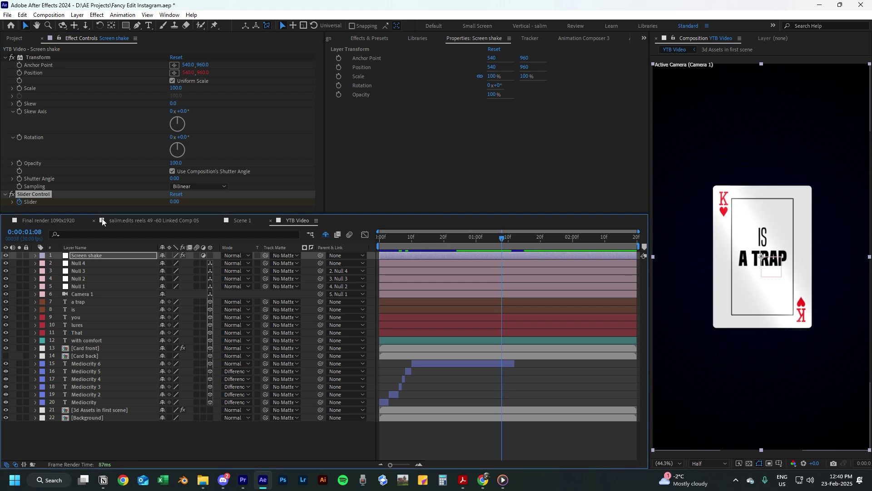
left_click(175, 201)
type("70")
key("Return")
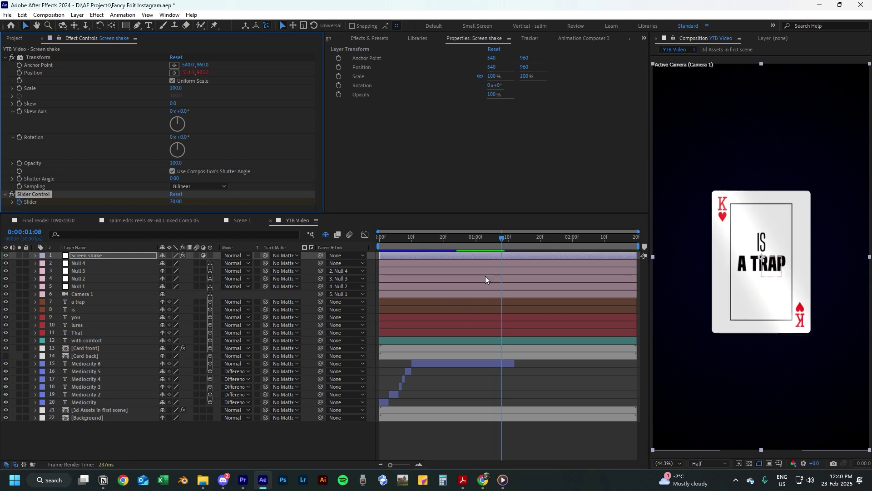
Step: Move the two Slider keyframes to 0:00:01:09 and 0:00:01:10, and add a third keyframe of 0 at about 0:00:01:16
key("u")
scroll(505, 277, "up", 2)
left_click_drag(500, 239, 516, 240)
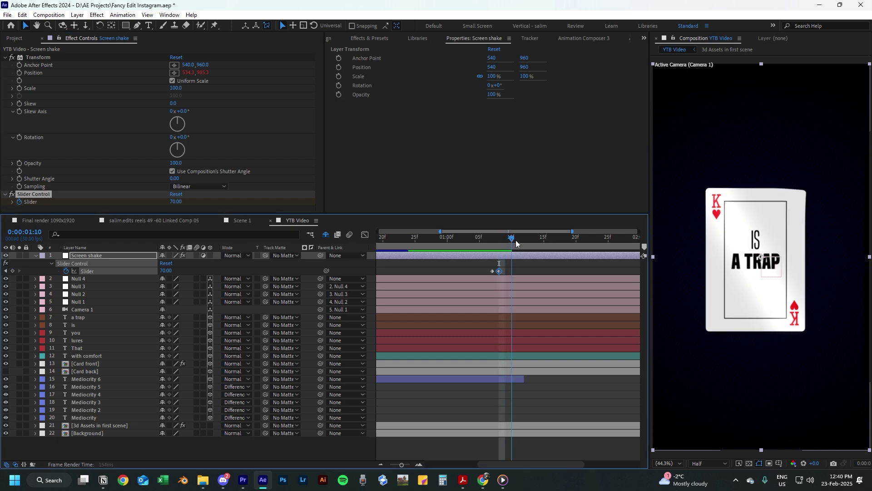
left_click_drag(480, 268, 504, 274)
left_click_drag(499, 271, 512, 271)
mouse_move(506, 241)
left_mouse_down()
mouse_move(552, 237)
mouse_move(492, 238)
left_mouse_up()
key("ctrl+shift+a")
left_click(176, 201)
type("0")
key("Return")
Step: Easy Ease all Slider keyframes and adjust their influence handles in the Graph Editor for a fast attack and smooth decay
left_click(364, 234)
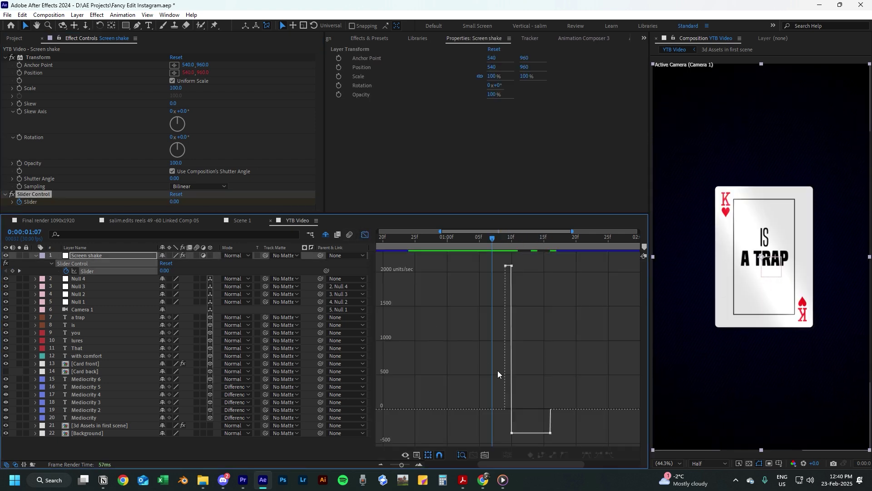
left_click(97, 272)
key("F9")
scroll(535, 462, "up", 4)
left_click_drag(571, 409, 523, 409)
left_click_drag(481, 381, 457, 381)
left_click_drag(439, 332, 462, 331)
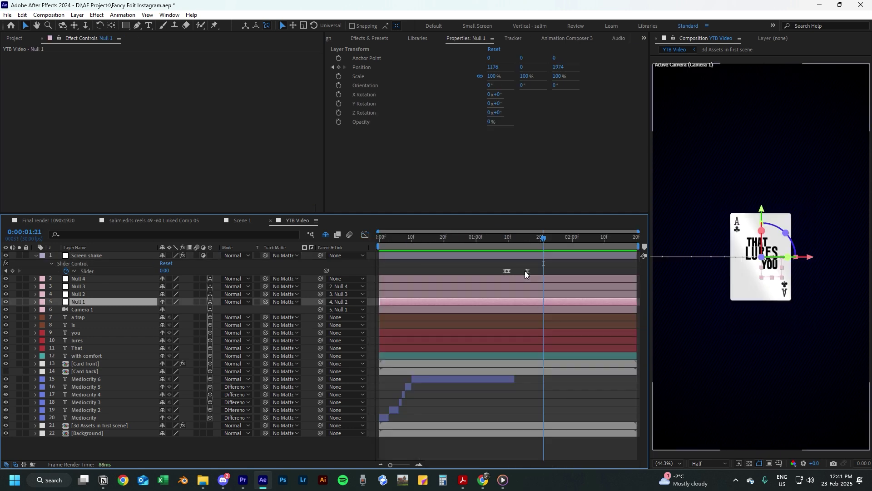
Step: Extend the shake by moving the last Slider keyframe to about 0:00:01:25, previewing the result
left_click_drag(526, 271, 573, 270)
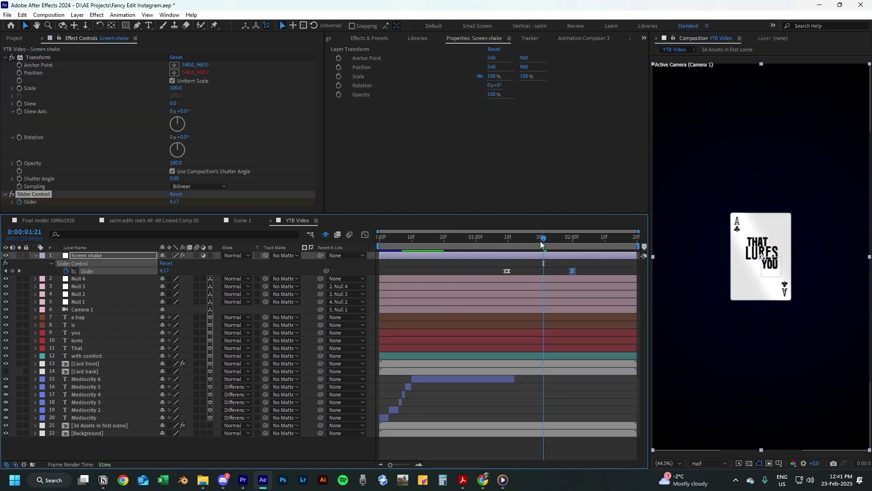
left_click_drag(541, 241, 512, 242)
key("space")
left_click_drag(572, 270, 558, 272)
mouse_move(512, 240)
left_mouse_down()
mouse_move(495, 240)
mouse_move(511, 241)
left_mouse_up()
Step: Copy the three Slider keyframes and paste them so the duplicate shake starts at 0:00:00:00
left_click_drag(570, 271, 494, 272)
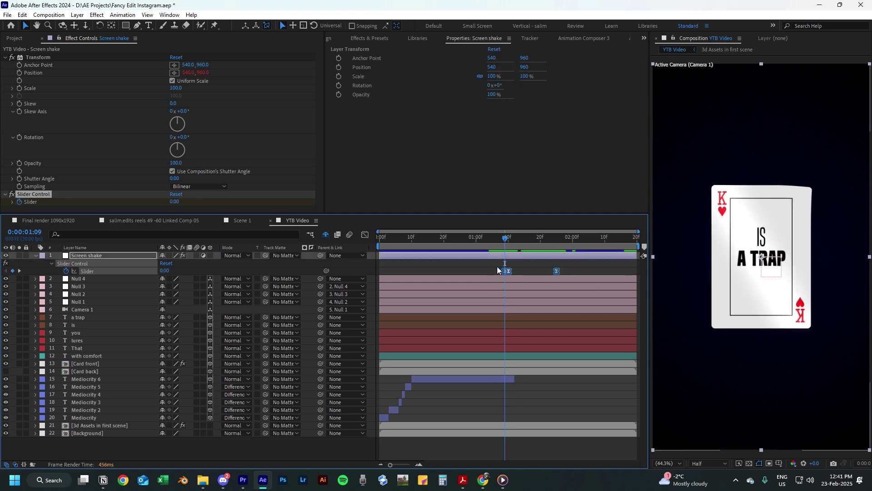
left_click(395, 240)
key("ctrl+c")
key("ctrl+v")
left_click_drag(402, 270, 385, 271)
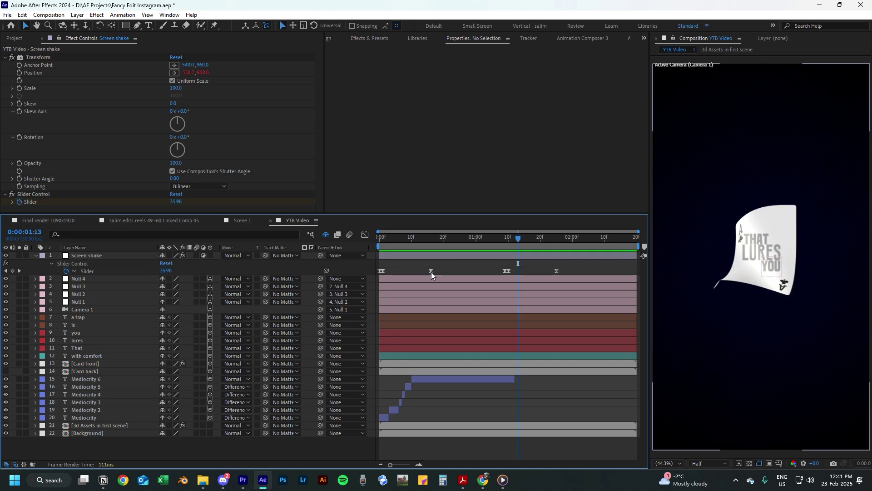
Step: Try the last keyframe of the opening shake at about 0:00:00:23 and preview the animation
left_click_drag(432, 272, 454, 277)
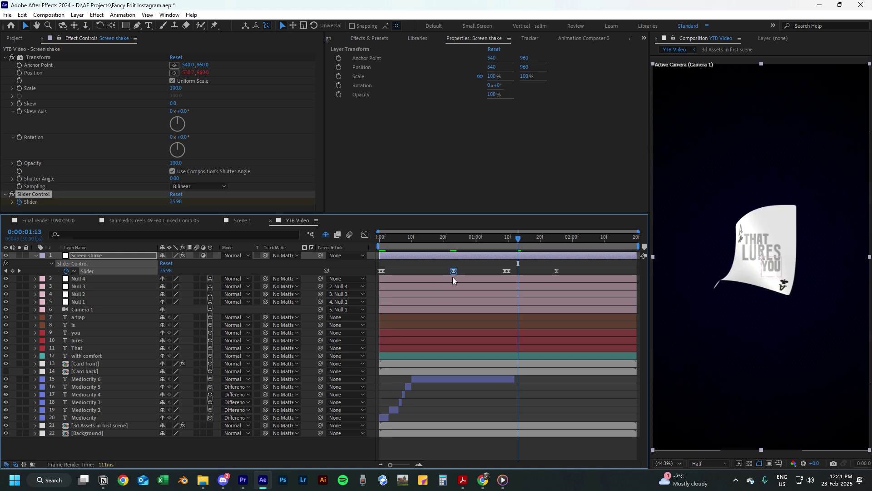
key("space")
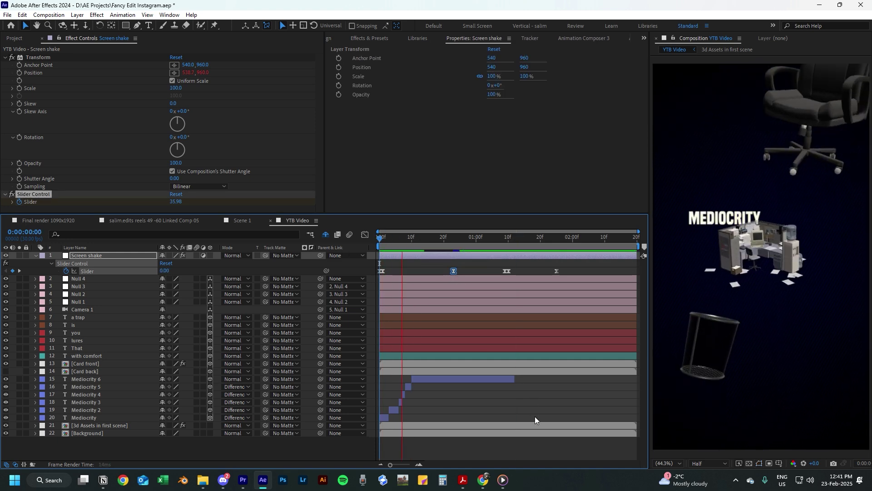
key("space")
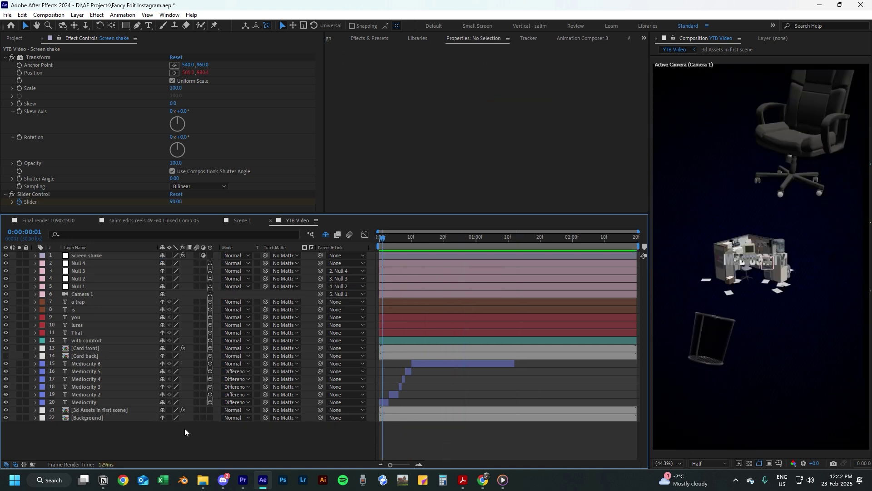
Step: Create an adjustment layer named "Black and White" and trim it to a two-frame clip around 0:00:01:10
right_click(184, 429)
mouse_move(226, 317)
left_click(333, 394)
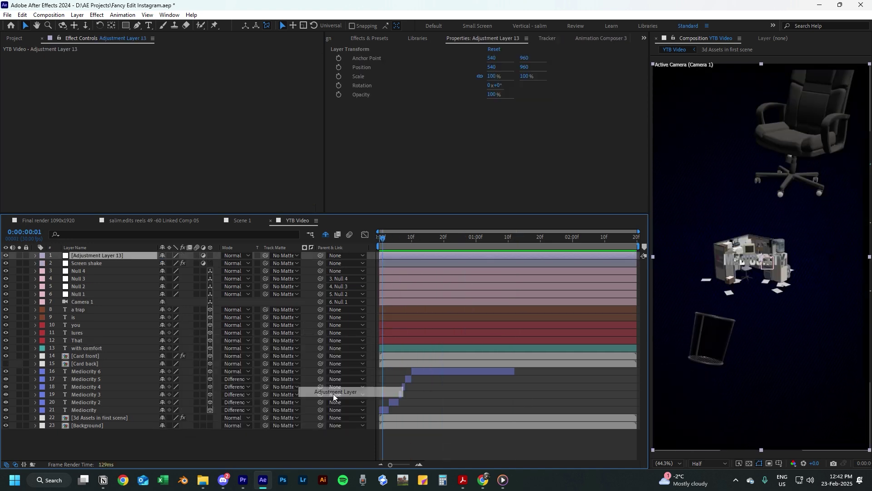
key("Return")
type("Black and White")
key("Return")
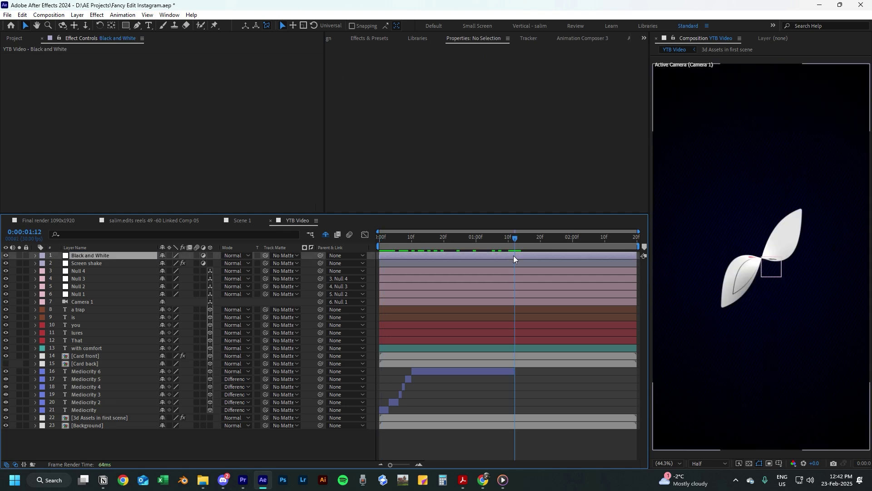
left_click_drag(379, 255, 508, 257)
left_click_drag(636, 257, 516, 259)
Step: Apply the Black & White effect to the "Black and White" adjustment layer
key("ctrl+space")
type("black")
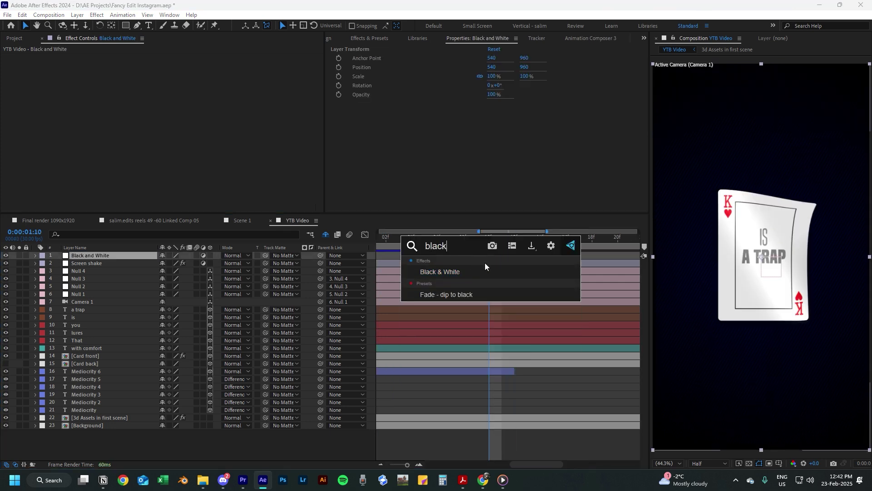
left_click(485, 271)
key("minus")
key("minus")
key("minus")
Step: Apply CC Scatterize to the "Black and White" layer and set Scatter to 0.5
key("ctrl+space")
type("sca")
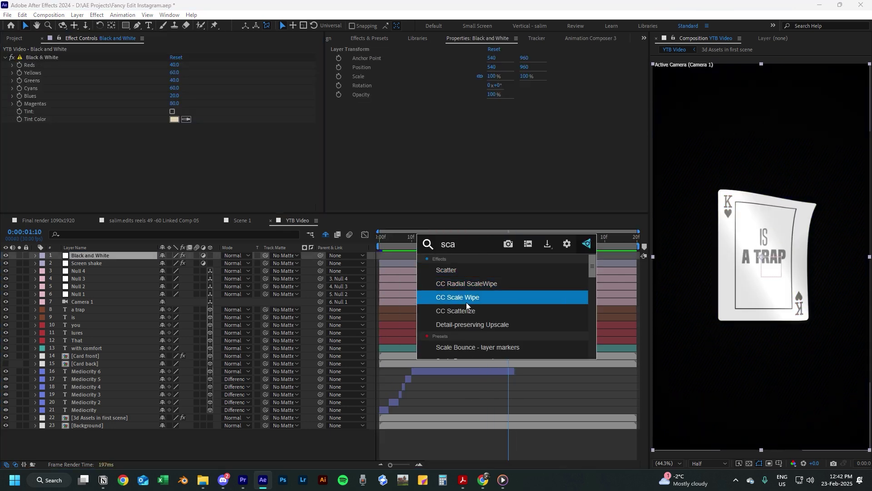
left_click(490, 312)
left_click(174, 135)
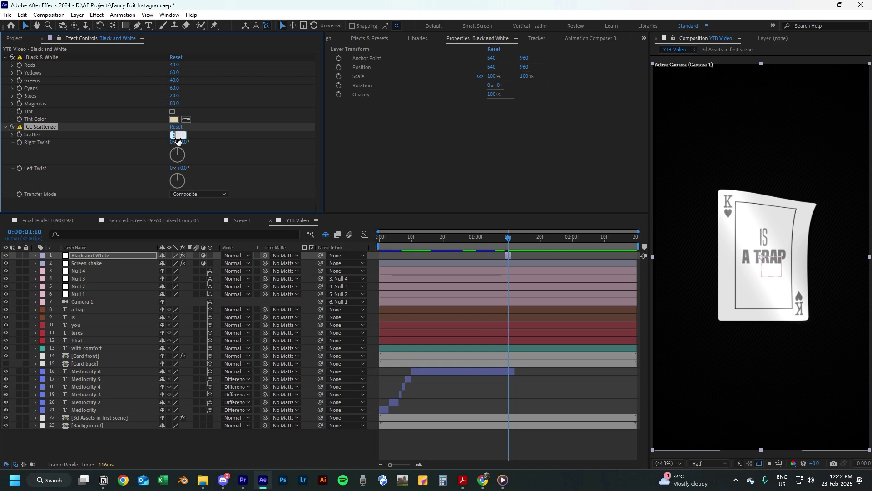
type("0.5")
key("Return")
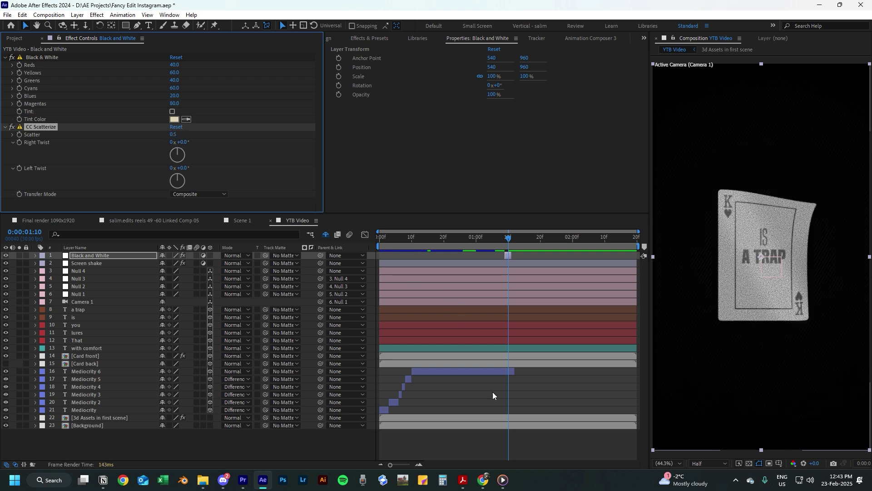
Step: Shift the "Black and White" layer one frame later to start at 0:00:01:10, and preview the composition
left_click(493, 391)
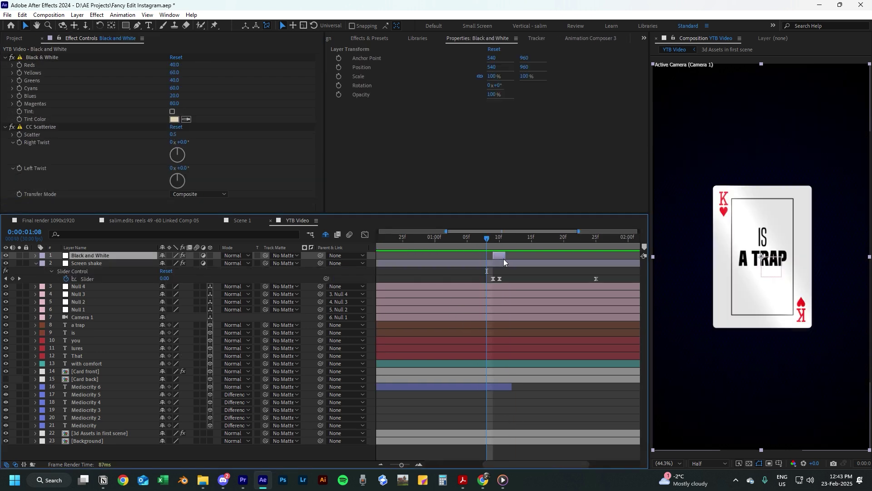
key("minus")
left_click(552, 335)
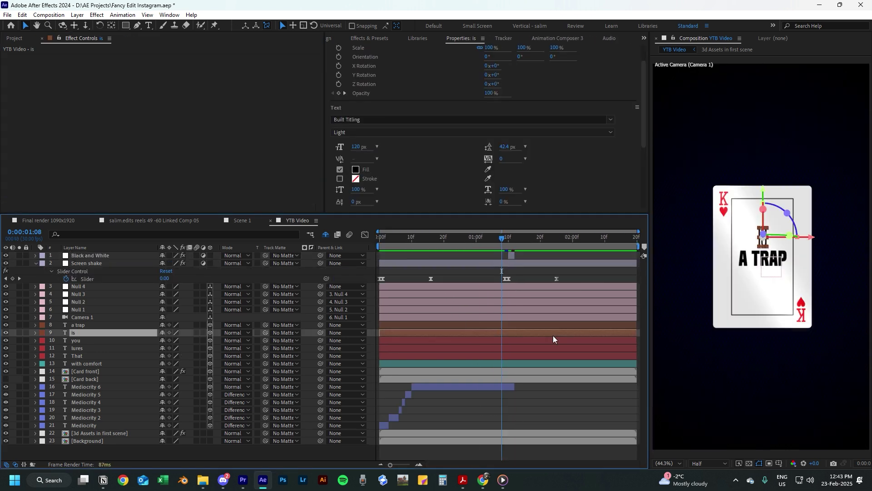
key("space")
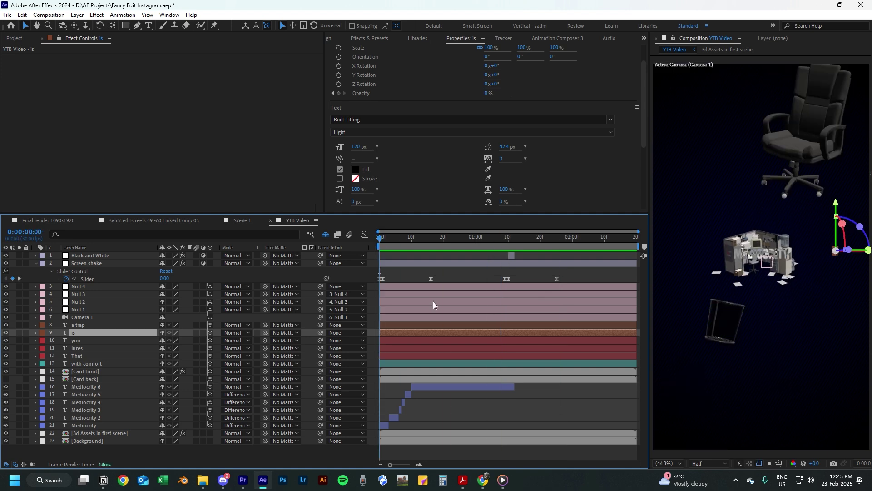